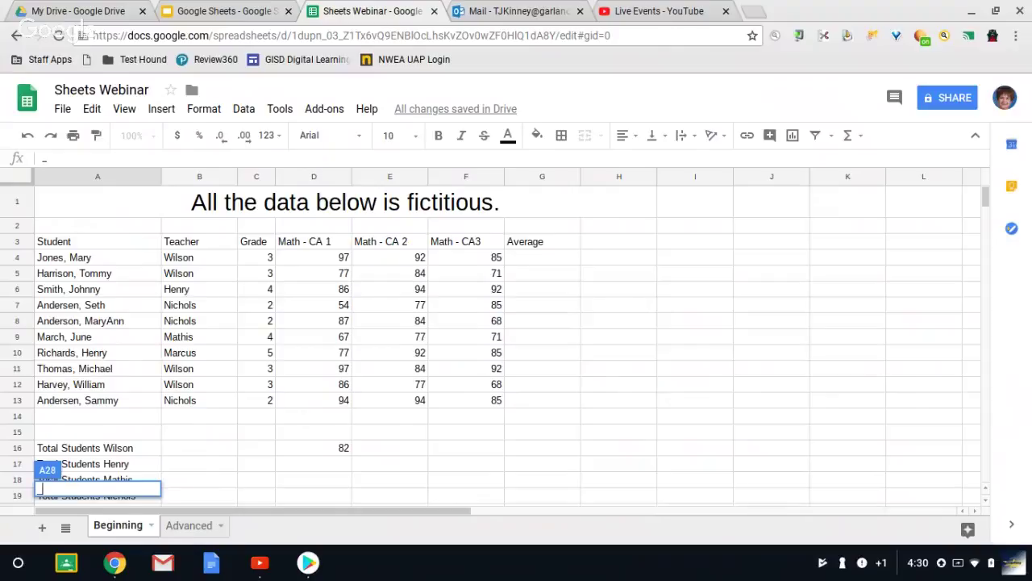
Step: Search the available commands for "in", then clear the search and return to the sheet
{"action": "left_click", "coordinate": [366, 109]}
{"action": "left_click", "coordinate": [365, 109]}
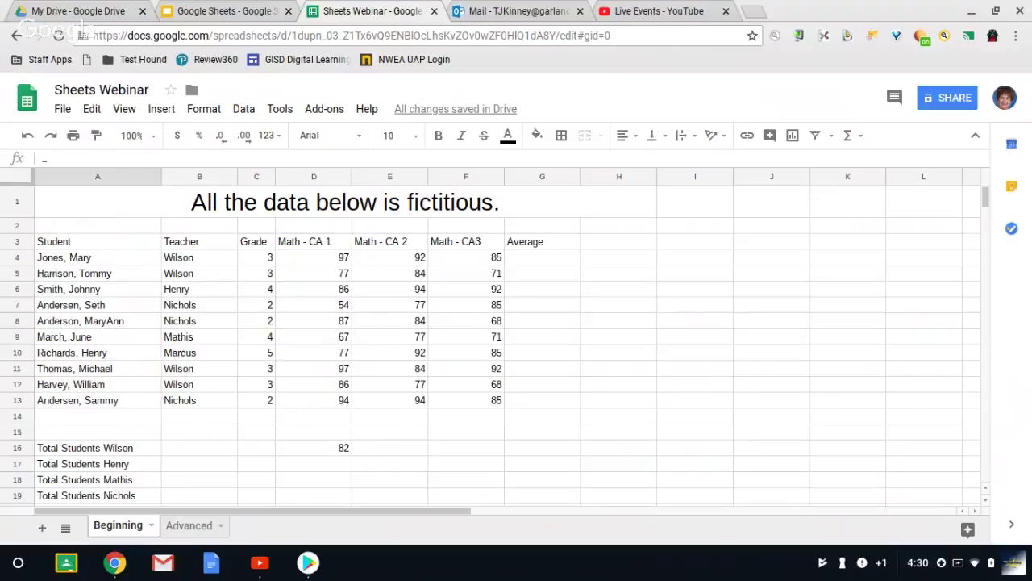
{"action": "left_click", "coordinate": [363, 110]}
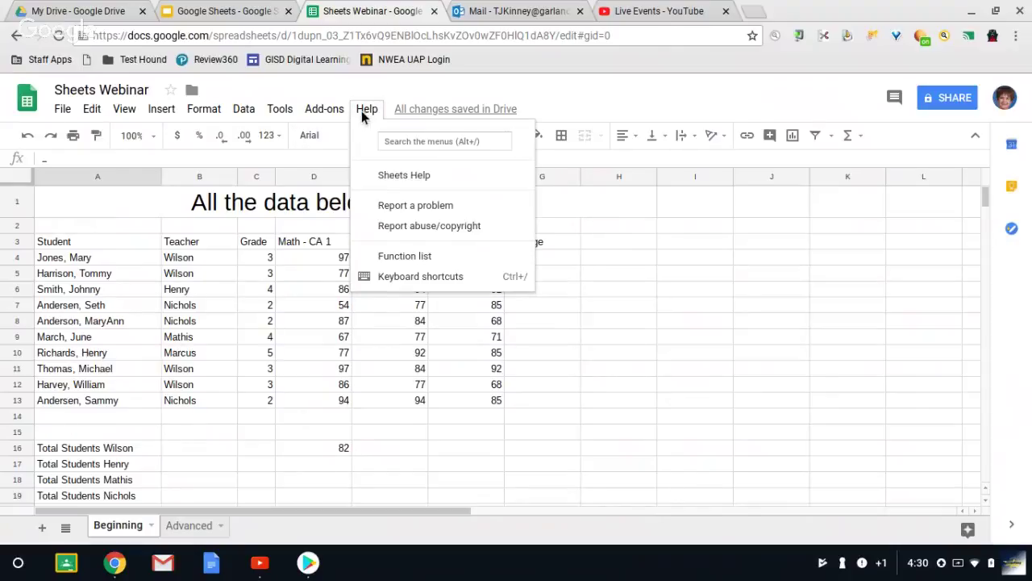
{"action": "left_click", "coordinate": [392, 142]}
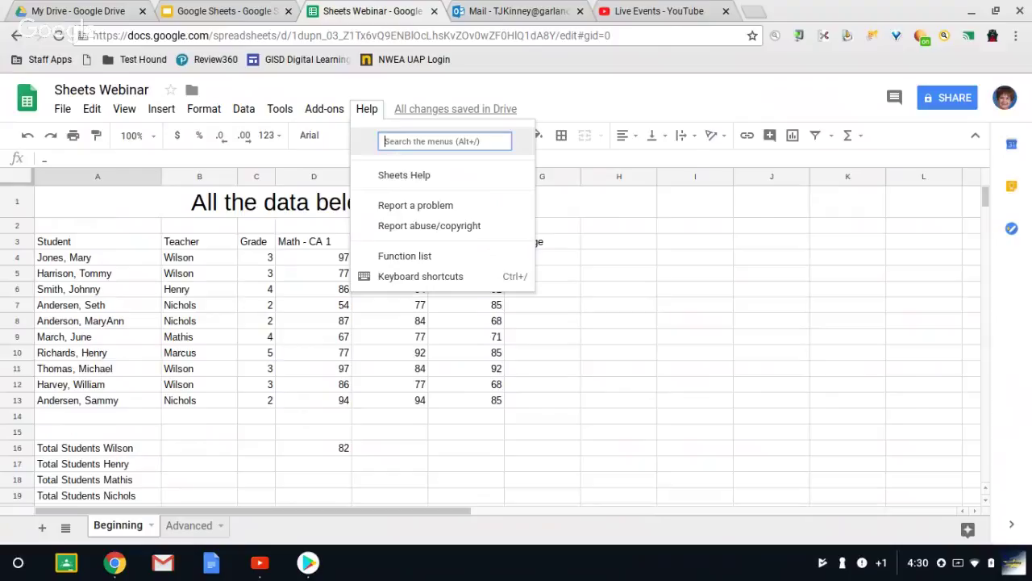
{"action": "type", "text": "in"}
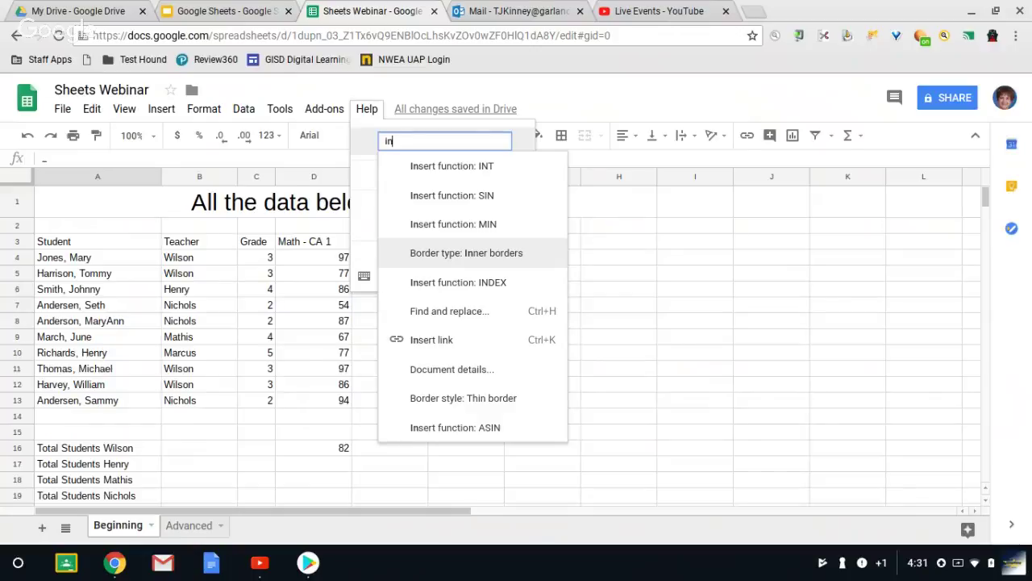
{"action": "key", "text": "BackSpace"}
{"action": "key", "text": "BackSpace"}
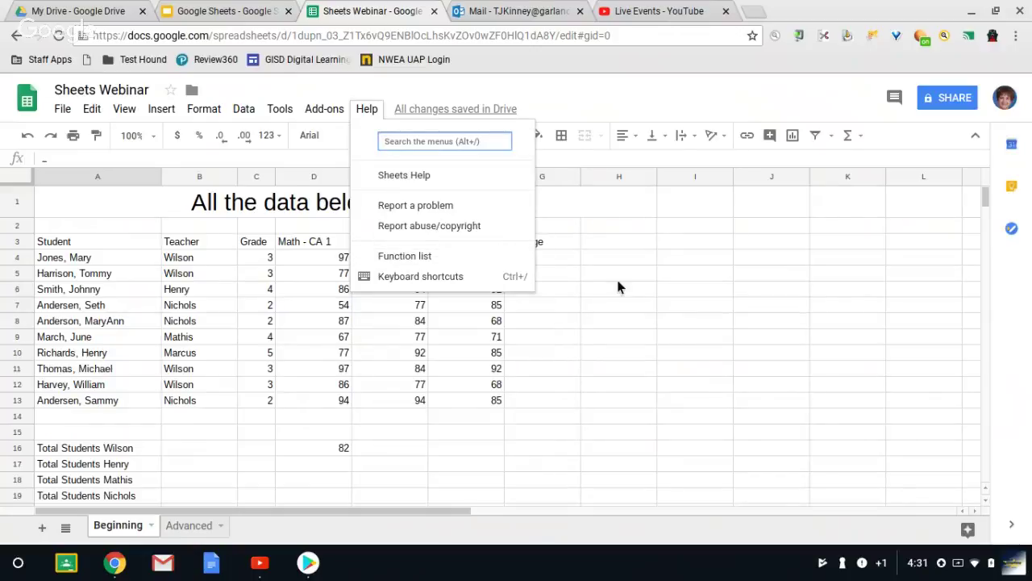
{"action": "left_click", "coordinate": [655, 258]}
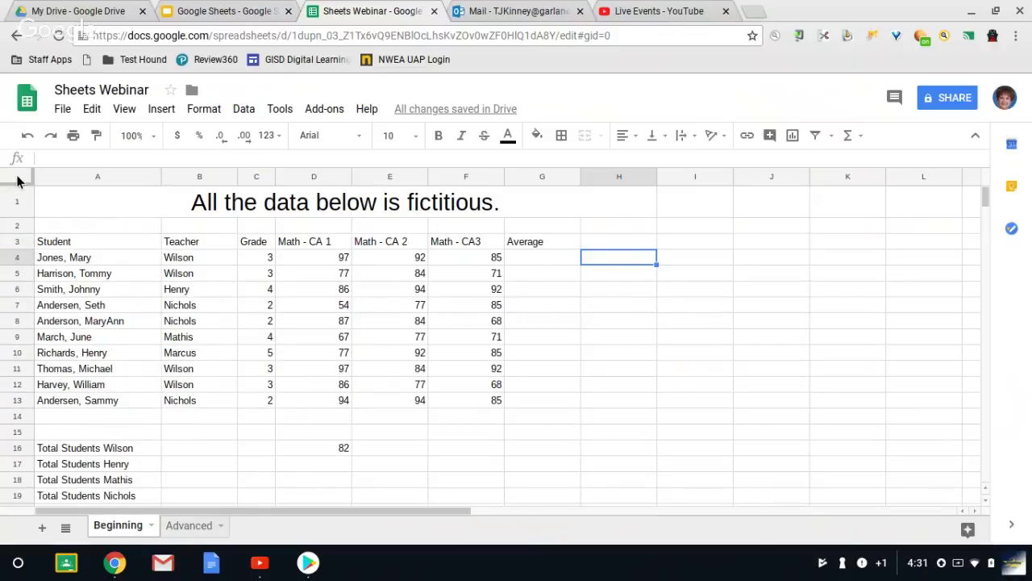
Step: Center the grades and math scores in cells C4:F13 horizontally
{"action": "left_click", "coordinate": [67, 241]}
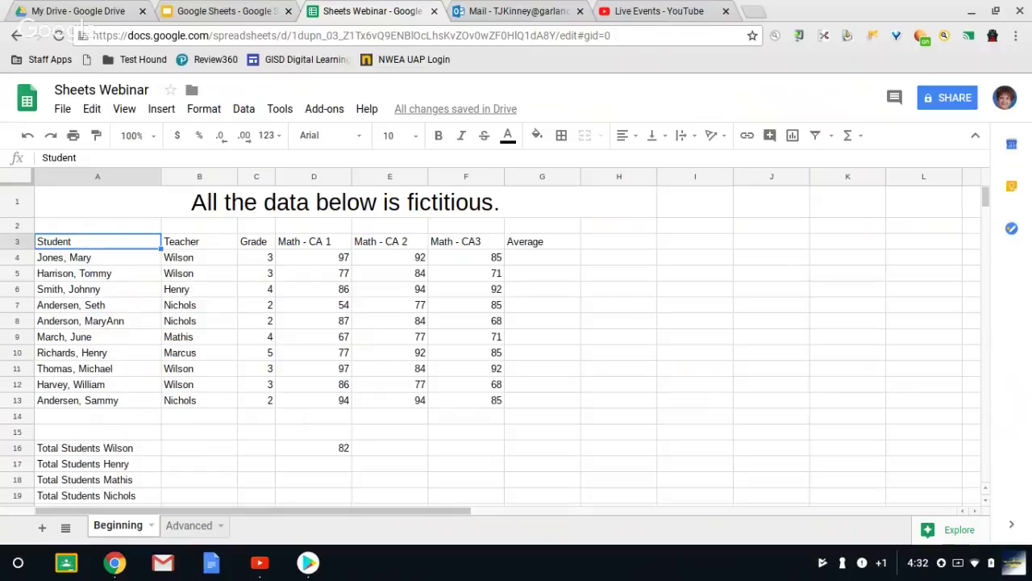
{"action": "left_click", "coordinate": [261, 255]}
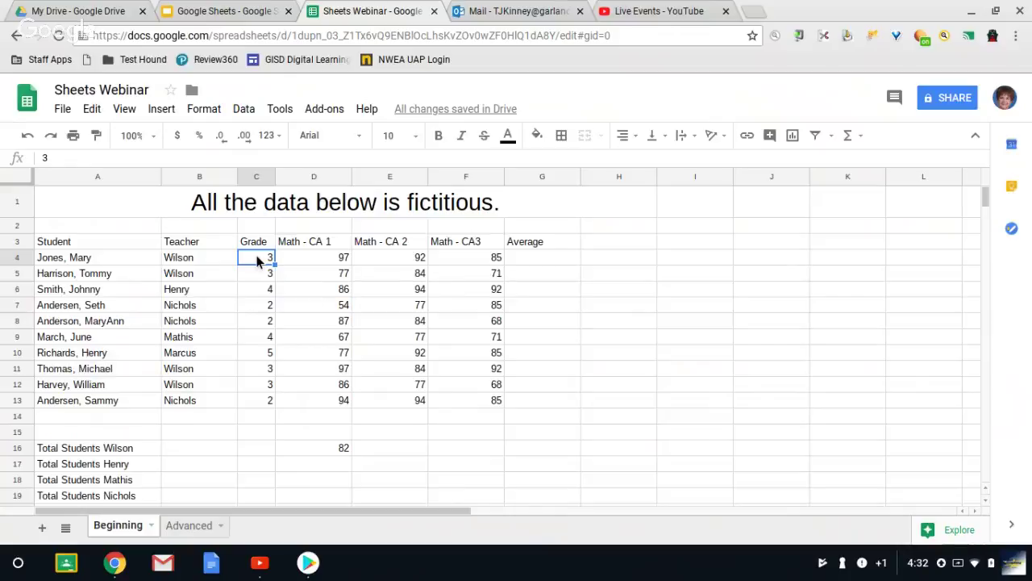
{"action": "key", "text": "shift+Right"}
{"action": "key", "text": "shift+Right"}
{"action": "key", "text": "shift+Down"}
{"action": "key", "text": "shift+Right"}
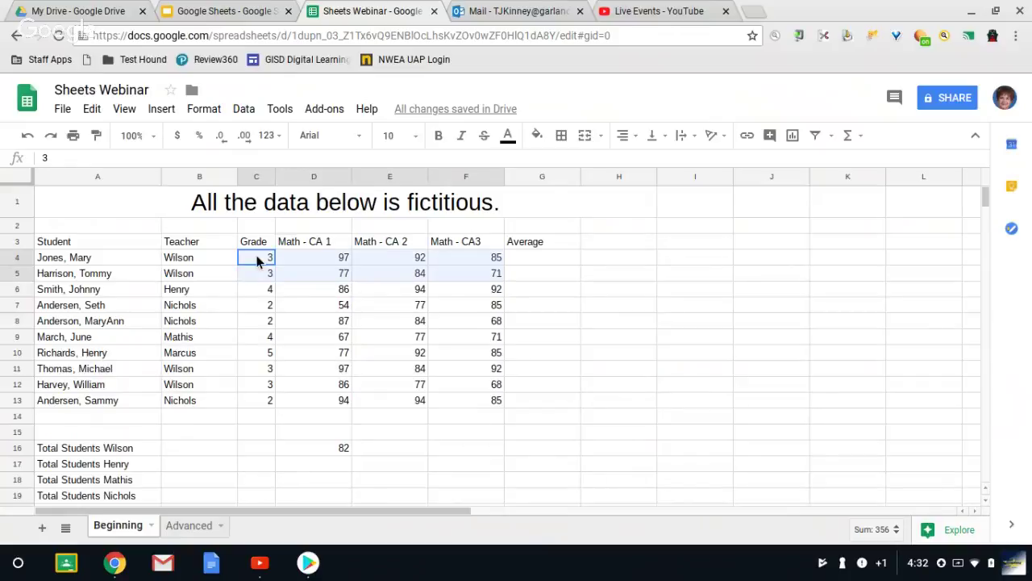
{"action": "key", "text": "shift+Down"}
{"action": "key", "text": "shift+Down"}
{"action": "key", "text": "shift+Down"}
{"action": "key", "text": "shift+Down"}
{"action": "key", "text": "shift+Down"}
{"action": "key", "text": "shift+Down"}
{"action": "key", "text": "shift+Down"}
{"action": "key", "text": "shift+Down"}
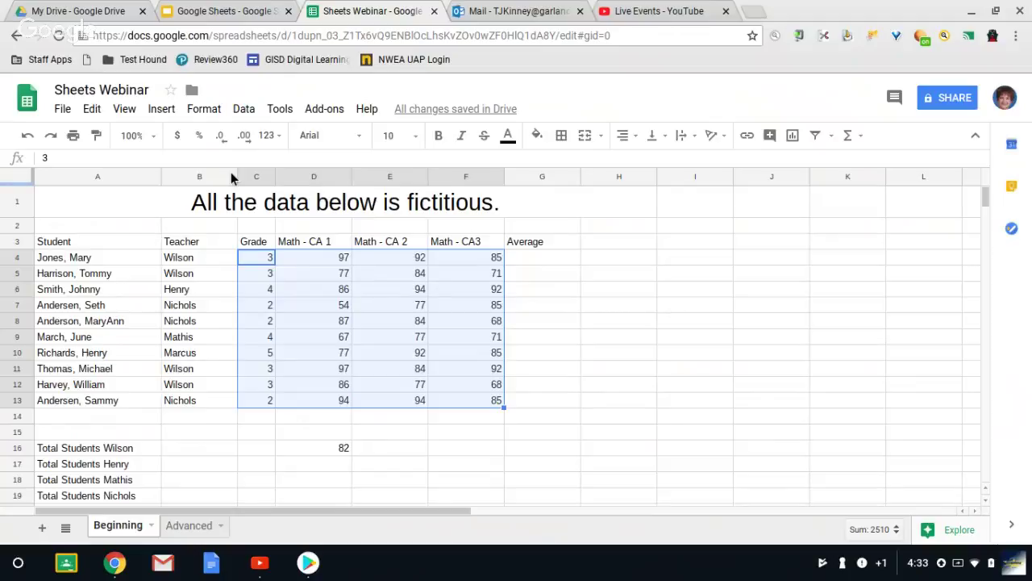
{"action": "left_click", "coordinate": [636, 139]}
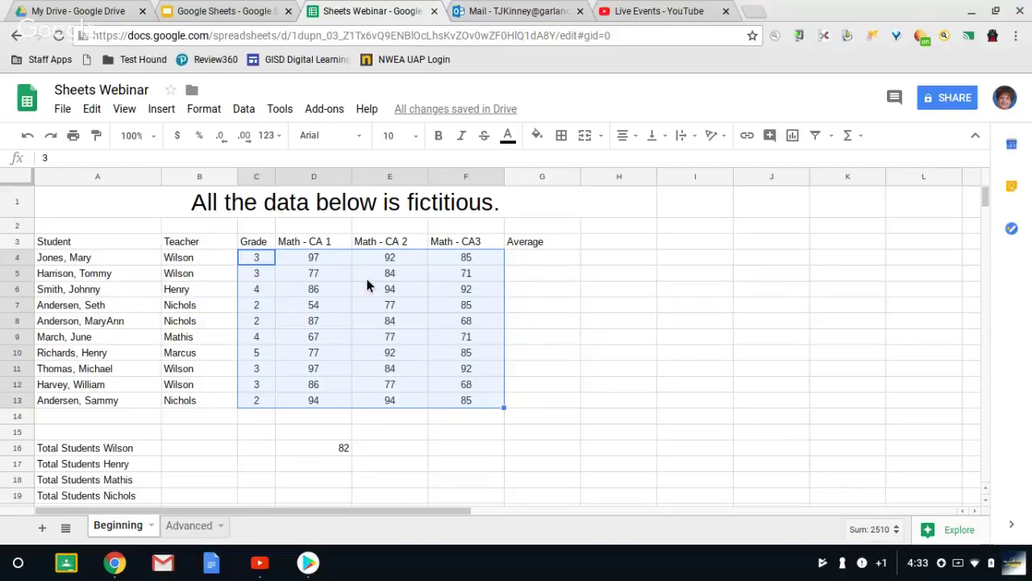
{"action": "left_click", "coordinate": [516, 259]}
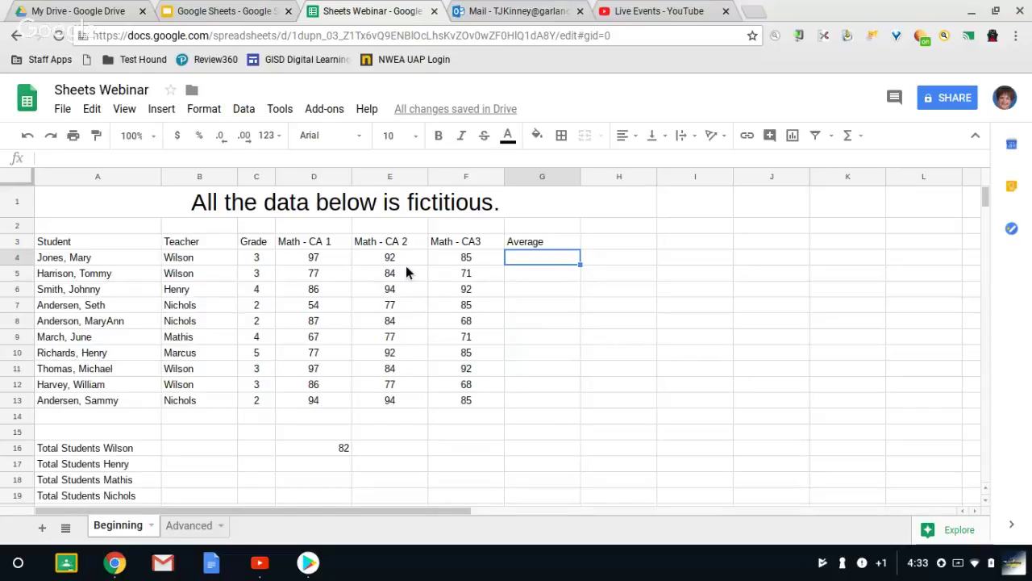
Step: Resize the three math score columns D to F to a width of 50 pixels
{"action": "left_click", "coordinate": [311, 176]}
{"action": "key", "text": "shift+Right"}
{"action": "key", "text": "shift+Right"}
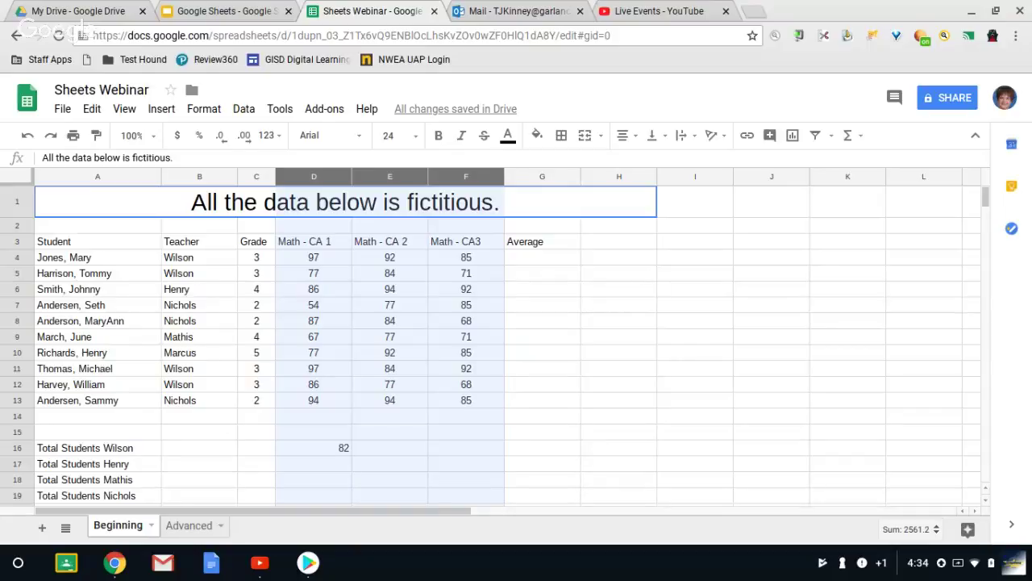
{"action": "right_click", "coordinate": [443, 179]}
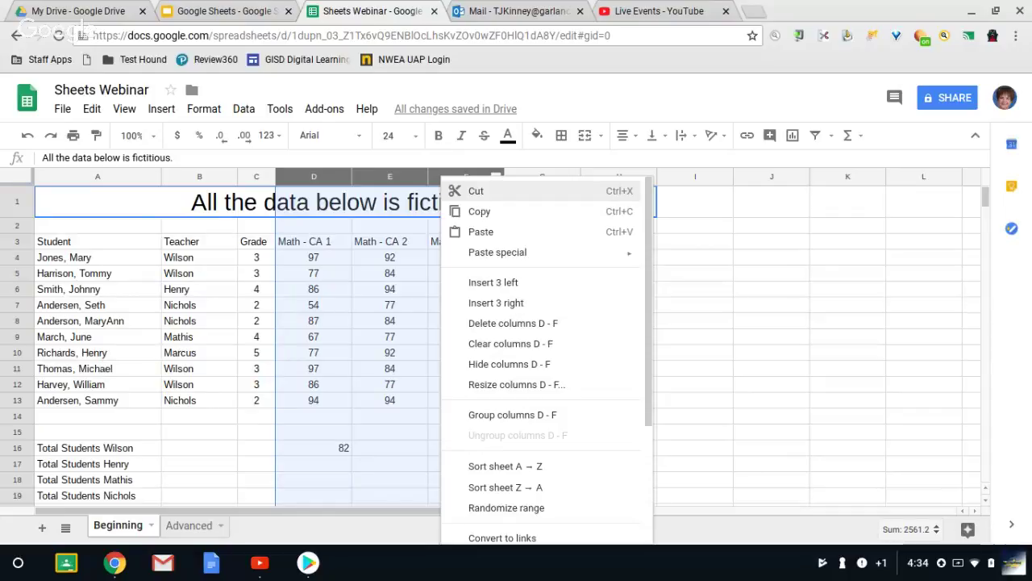
{"action": "left_click", "coordinate": [489, 392]}
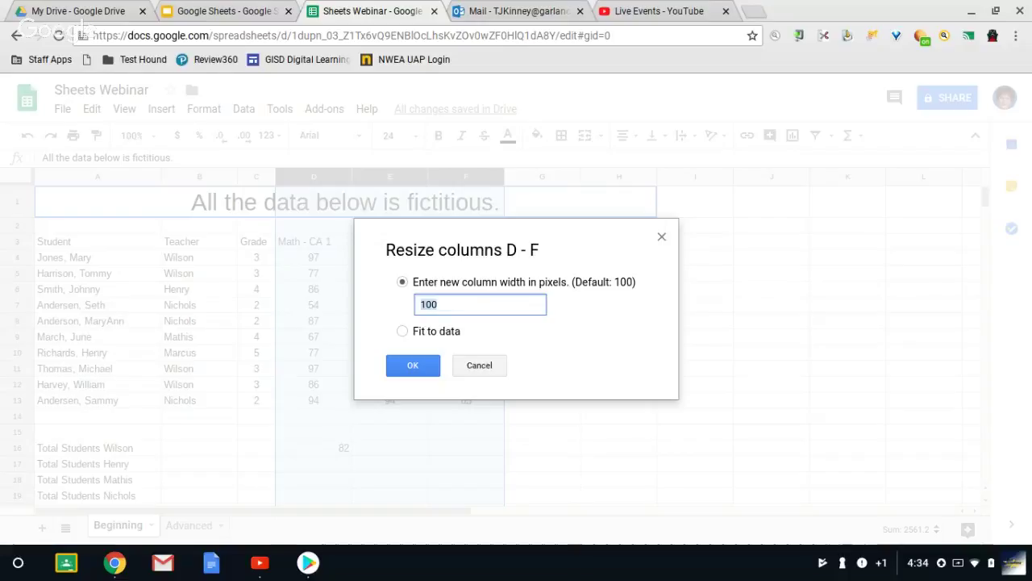
{"action": "type", "text": "50"}
{"action": "left_click", "coordinate": [414, 365]}
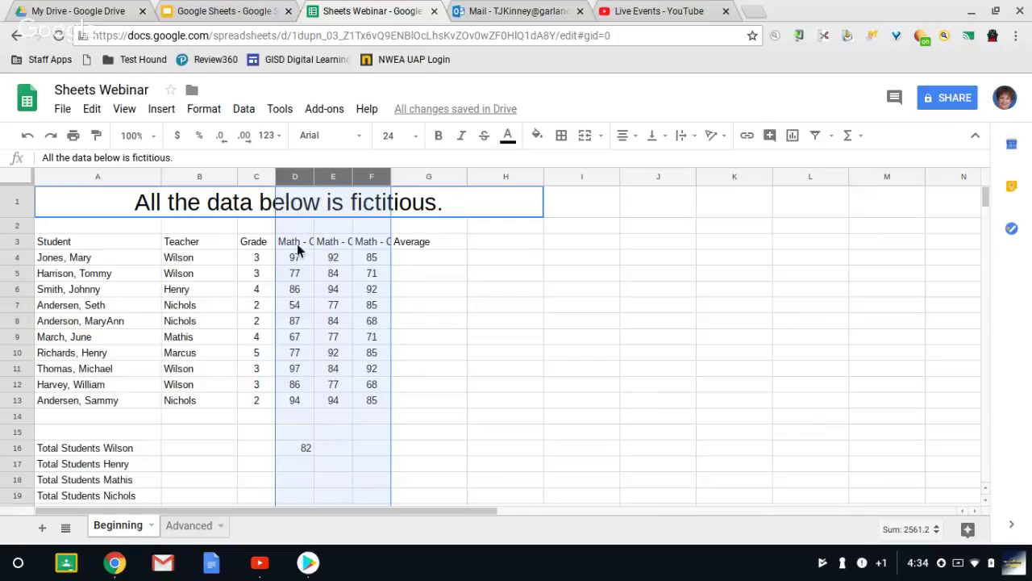
Step: Set the width of columns D to F to 75 pixels
{"action": "right_click", "coordinate": [292, 178]}
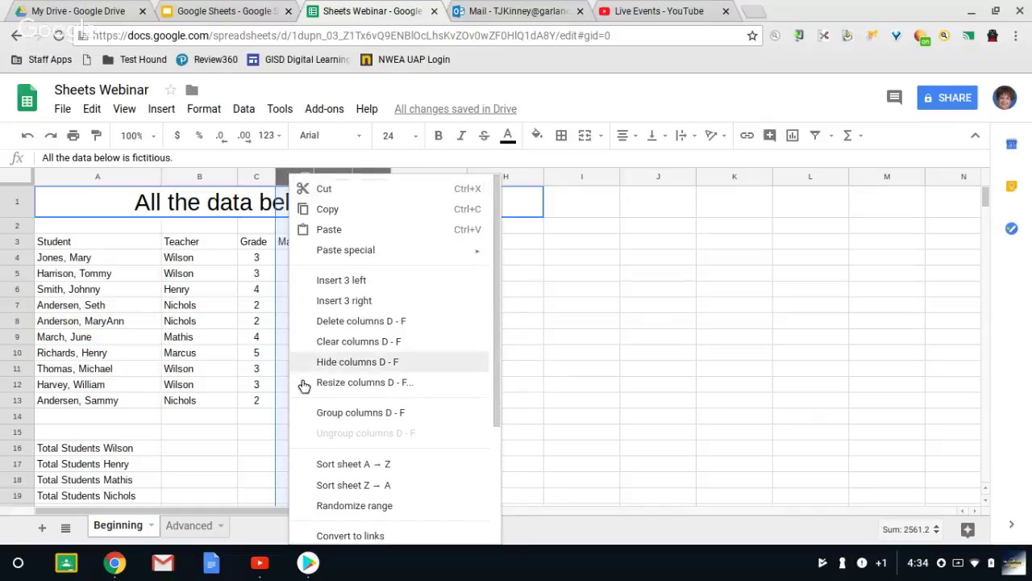
{"action": "left_click", "coordinate": [367, 382]}
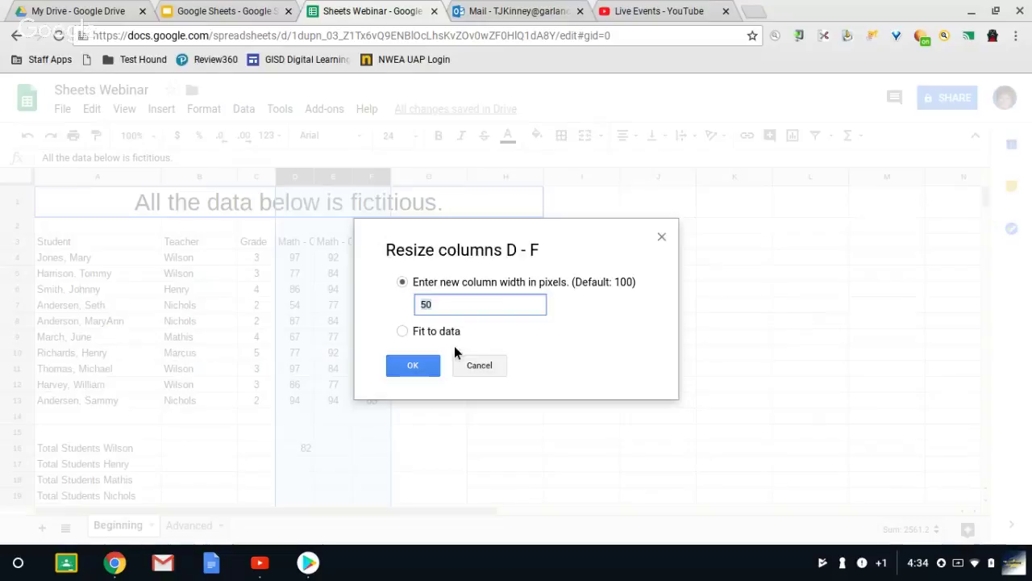
{"action": "type", "text": "75"}
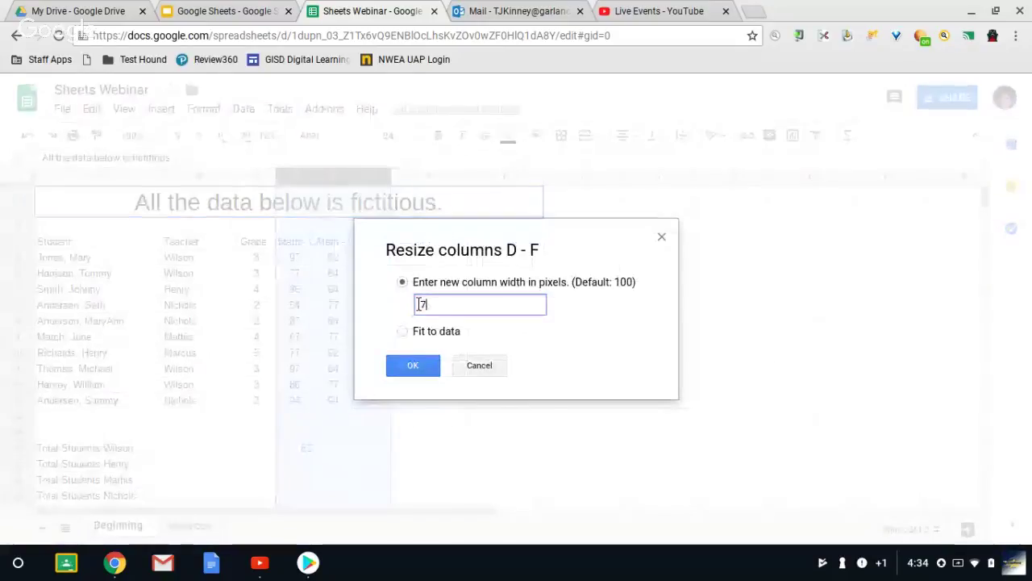
{"action": "left_click", "coordinate": [416, 376]}
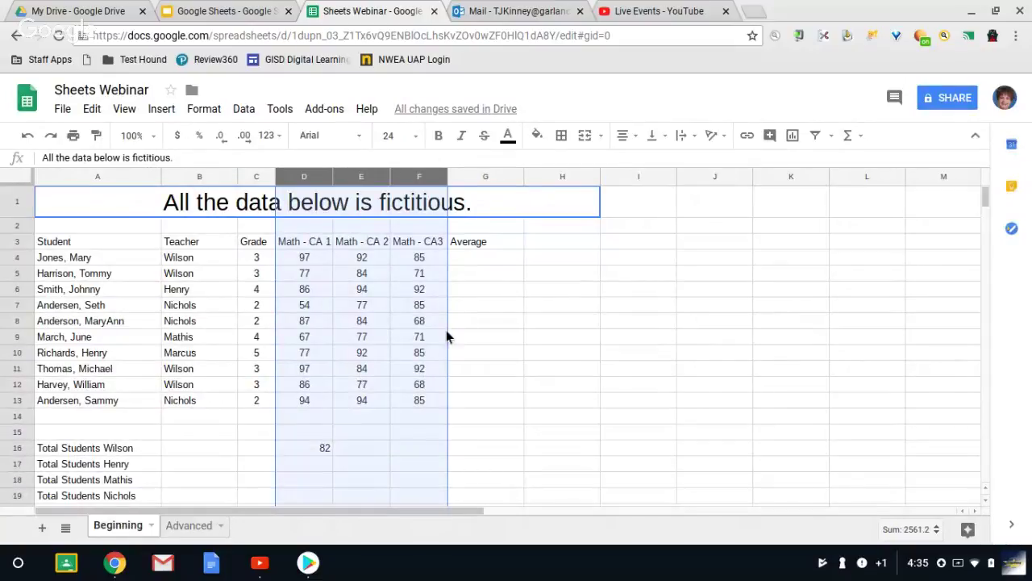
{"action": "left_click", "coordinate": [478, 278]}
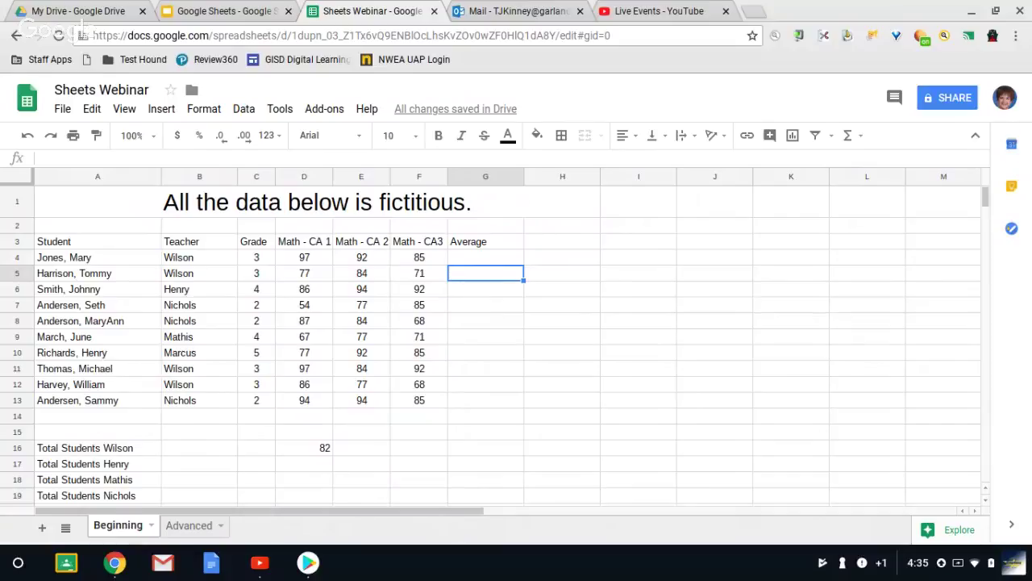
Step: Rotate the text of the three math column headers in D3:F3 to a 45° angle
{"action": "left_click", "coordinate": [293, 243]}
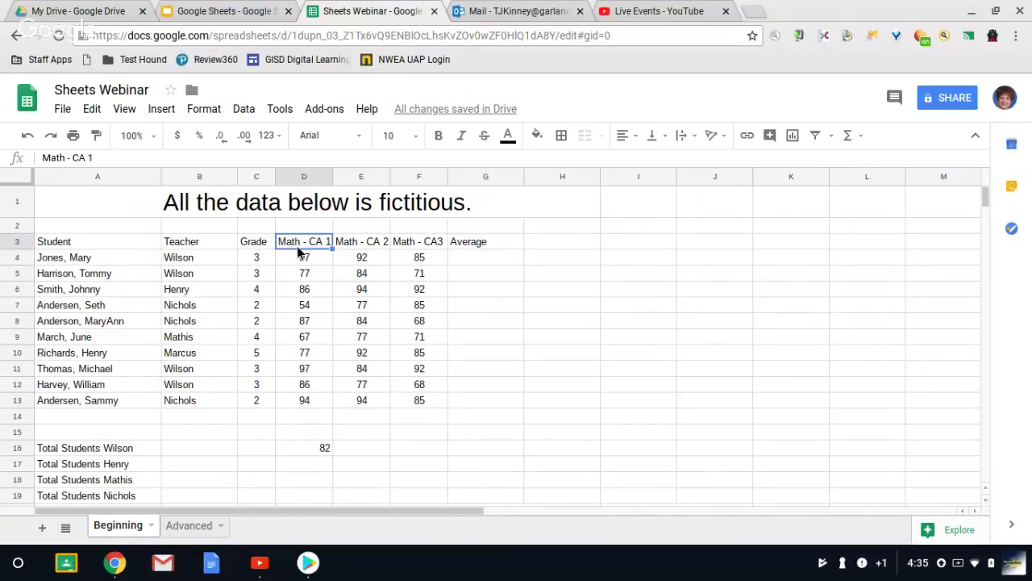
{"action": "left_click", "coordinate": [413, 243], "text": "shift"}
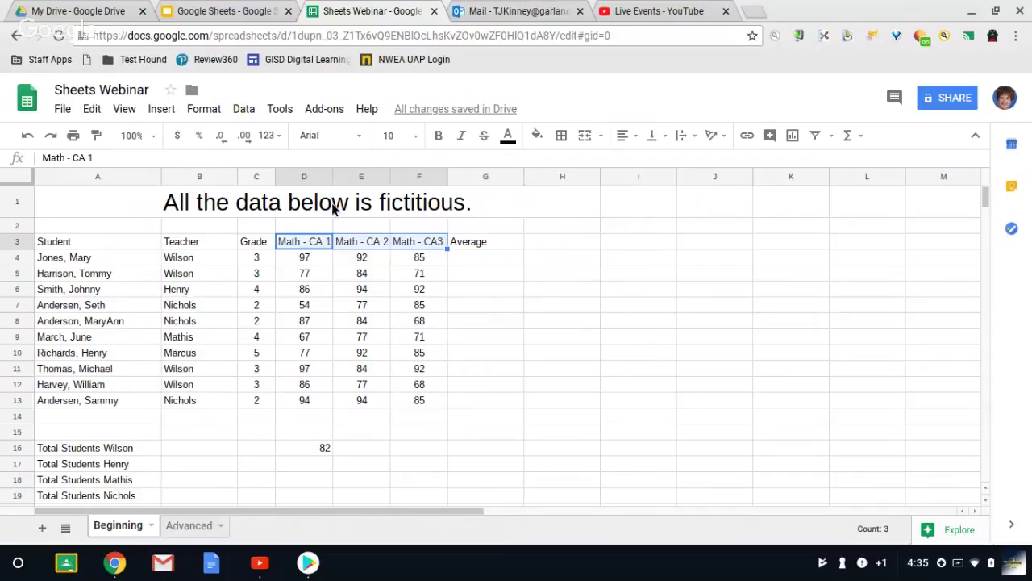
{"action": "left_click", "coordinate": [215, 115]}
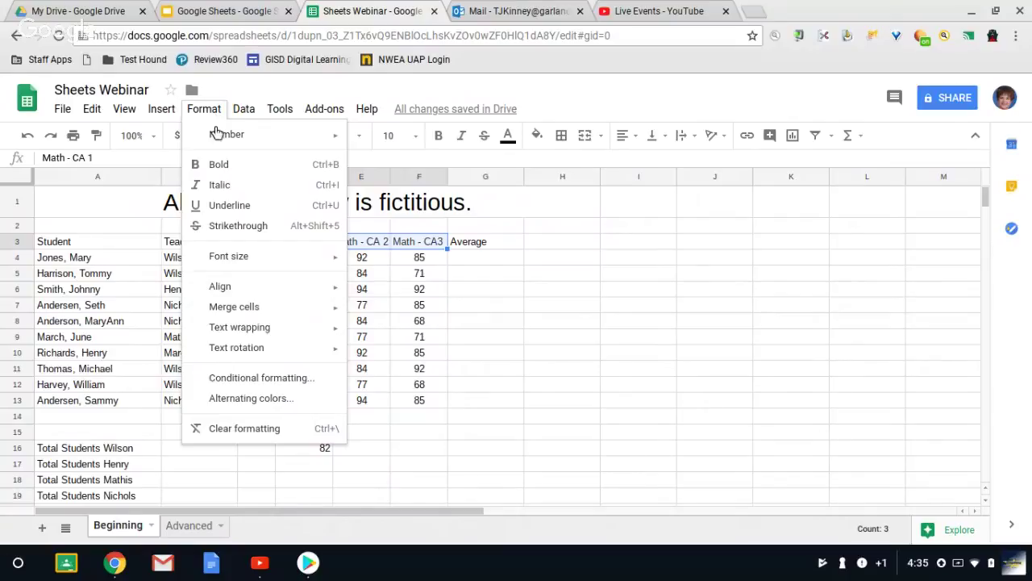
{"action": "mouse_move", "coordinate": [266, 355]}
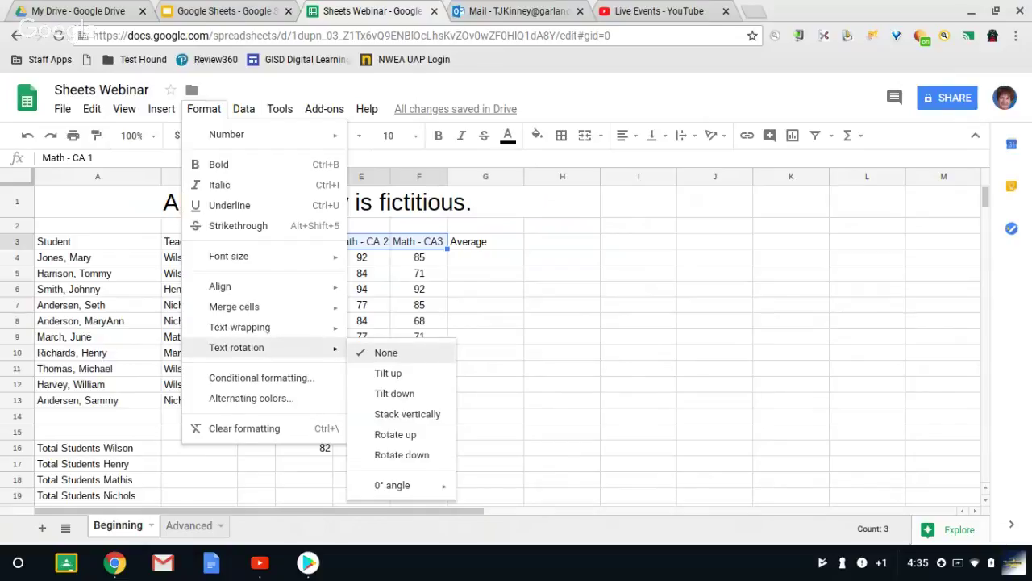
{"action": "mouse_move", "coordinate": [432, 488]}
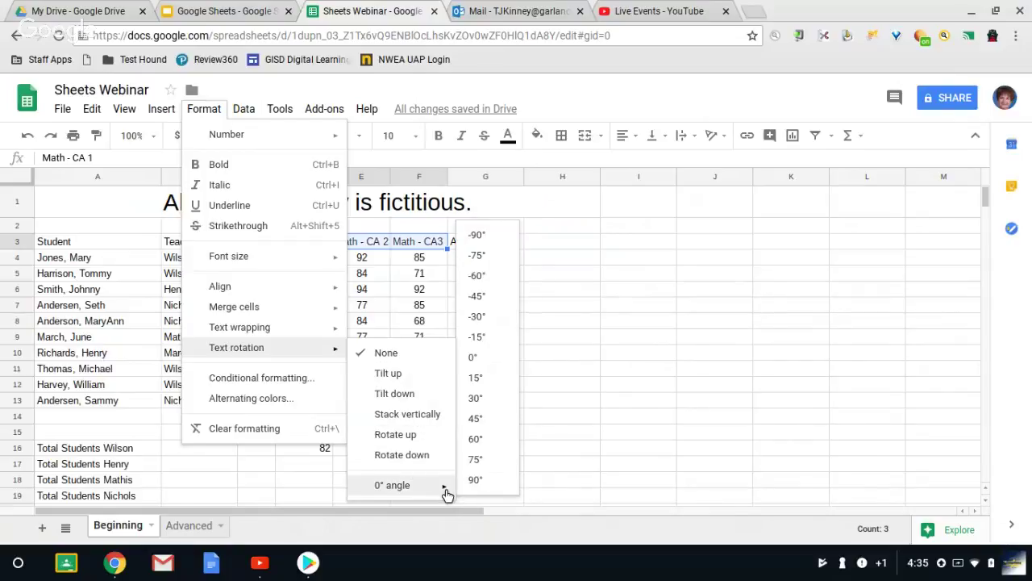
{"action": "left_click", "coordinate": [476, 421]}
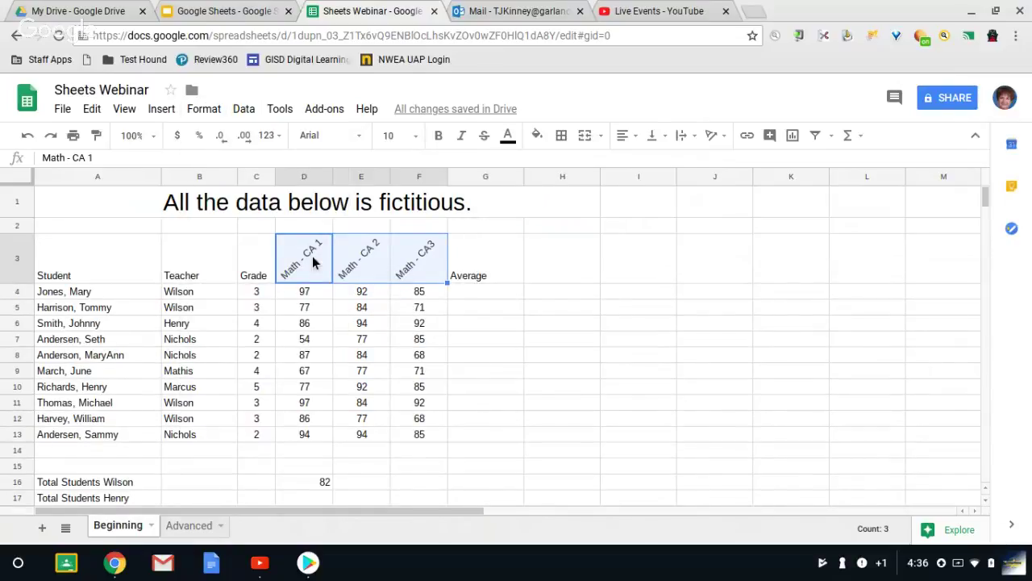
{"action": "left_click", "coordinate": [298, 294]}
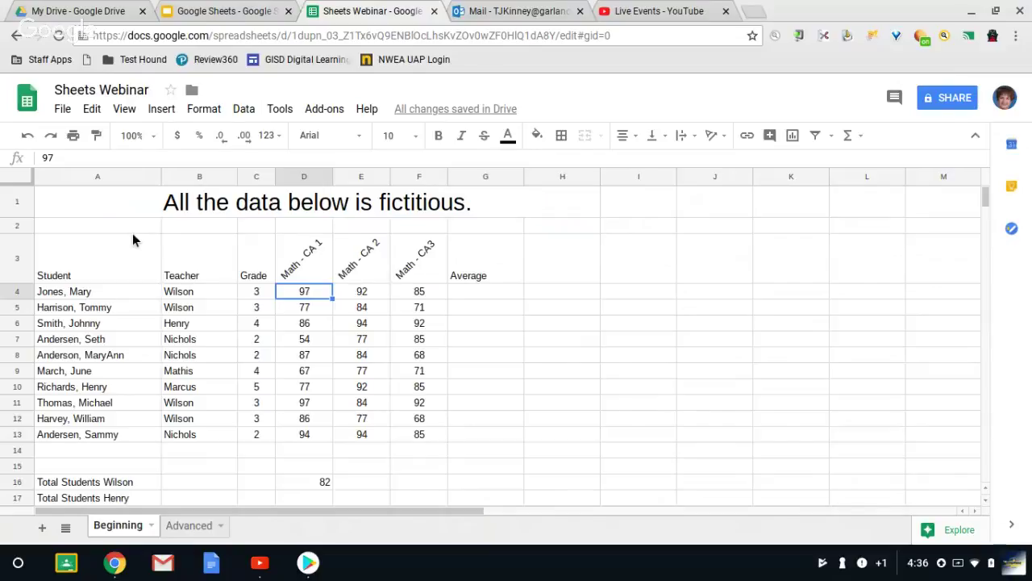
Step: Unmerge the title cell spanning A1:H1
{"action": "left_click", "coordinate": [103, 203]}
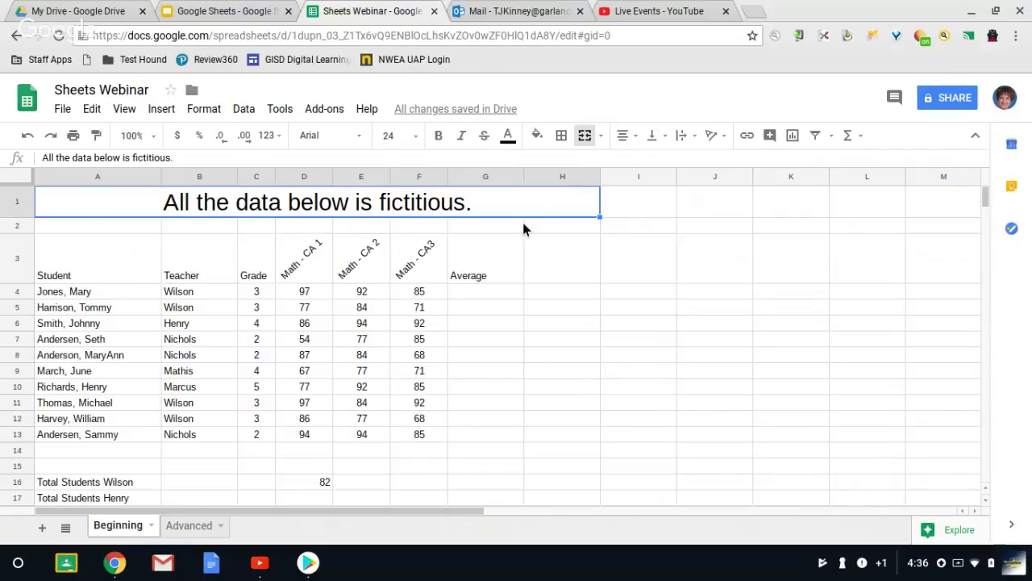
{"action": "right_click", "coordinate": [133, 207]}
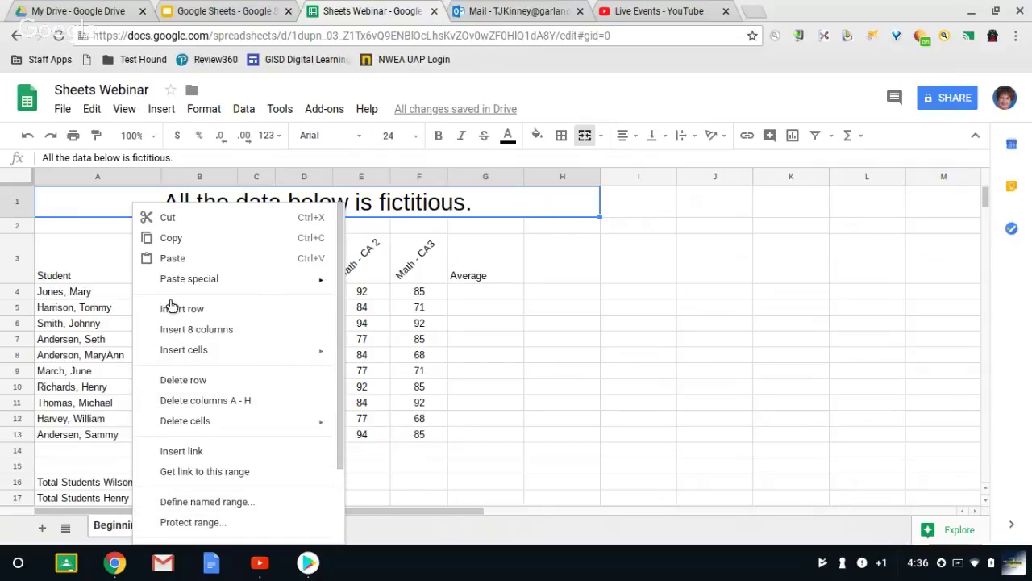
{"action": "left_click", "coordinate": [520, 237]}
{"action": "left_click", "coordinate": [108, 192]}
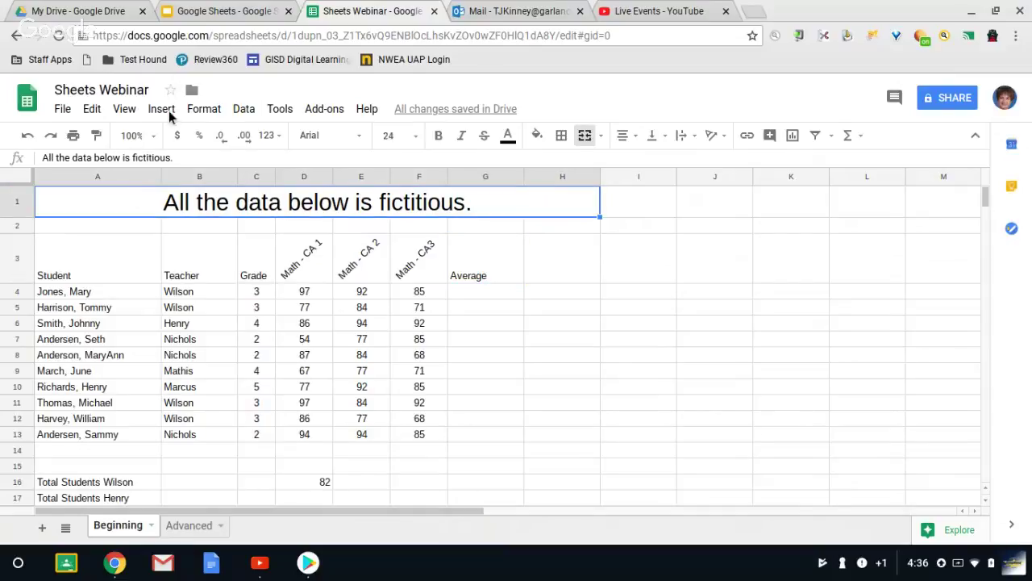
{"action": "left_click", "coordinate": [212, 109]}
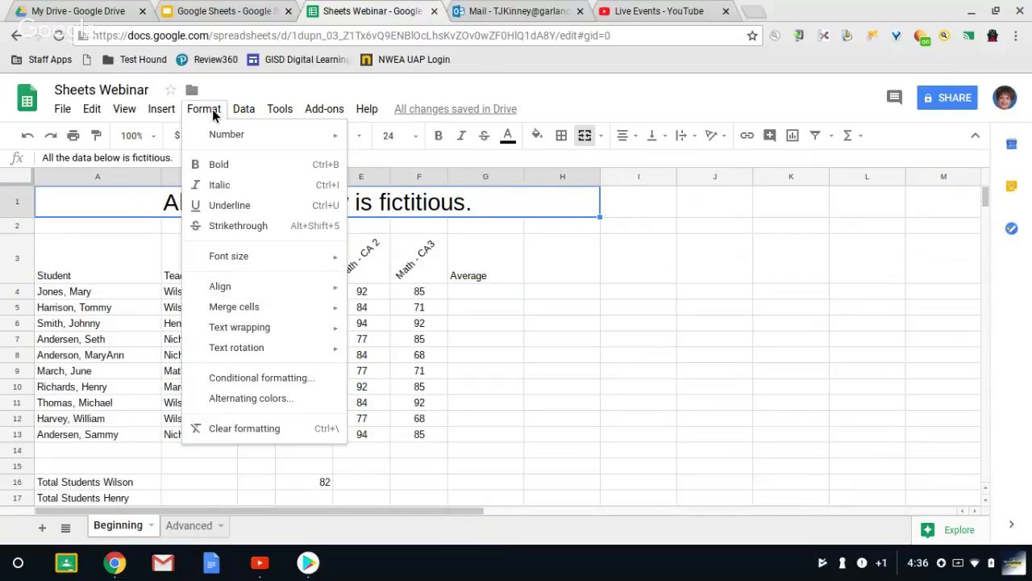
{"action": "mouse_move", "coordinate": [281, 327]}
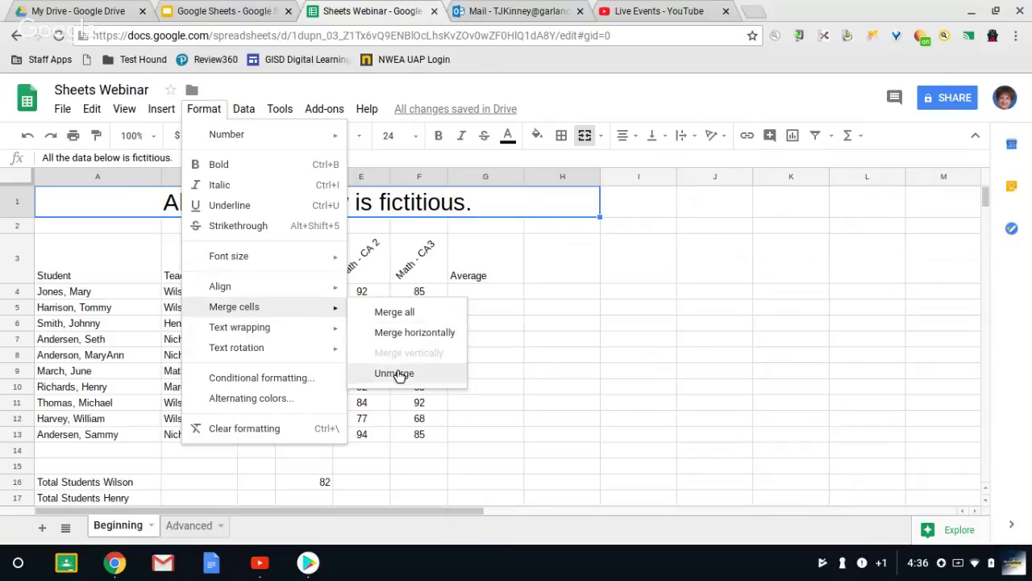
{"action": "left_click", "coordinate": [398, 373]}
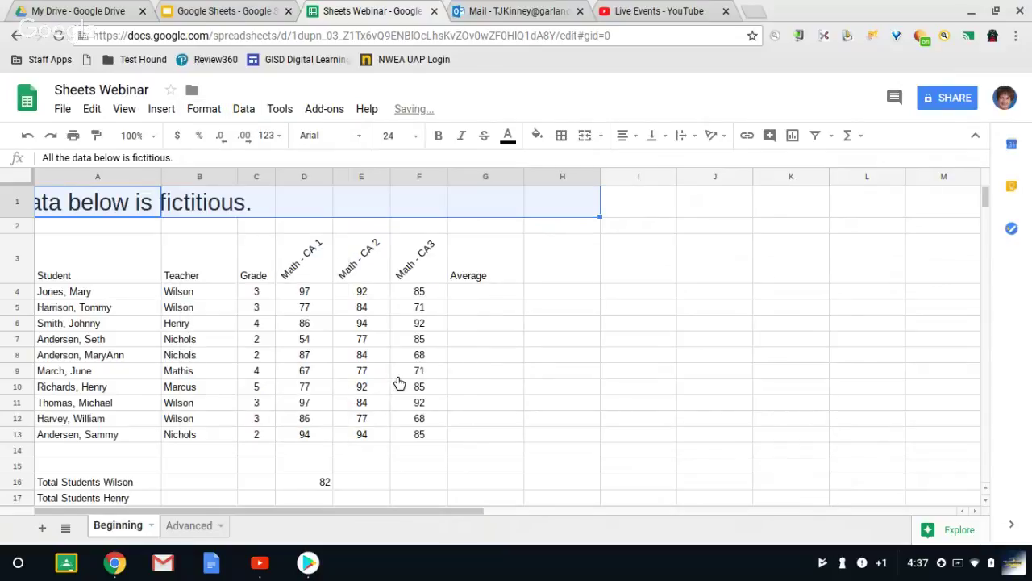
{"action": "left_click", "coordinate": [572, 359]}
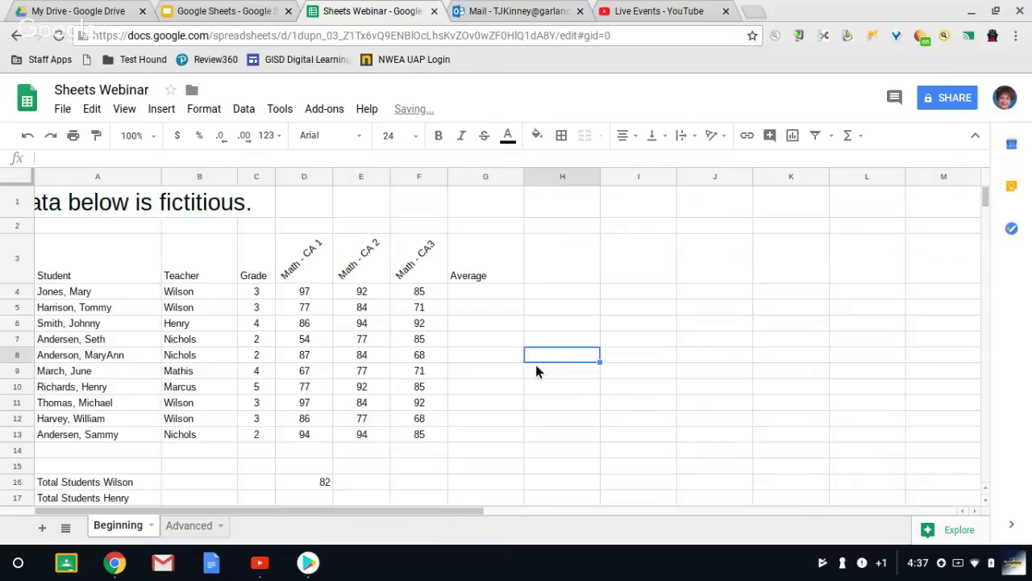
Step: Merge all the cells of the title row across A1:G1
{"action": "left_click", "coordinate": [58, 206]}
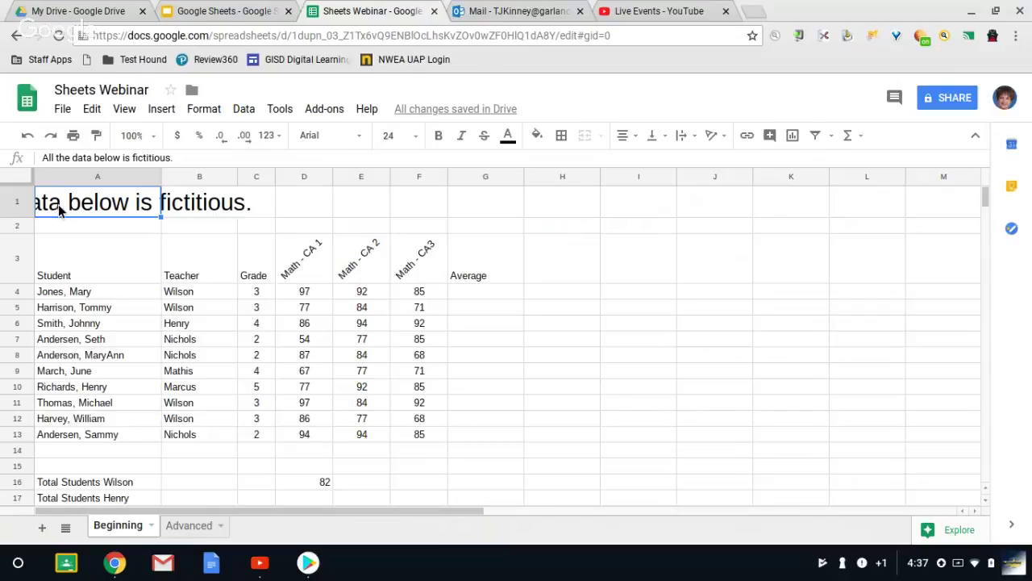
{"action": "key", "text": "shift+Right"}
{"action": "key", "text": "shift+Right"}
{"action": "key", "text": "shift+Right"}
{"action": "key", "text": "shift+Right"}
{"action": "key", "text": "shift+Right"}
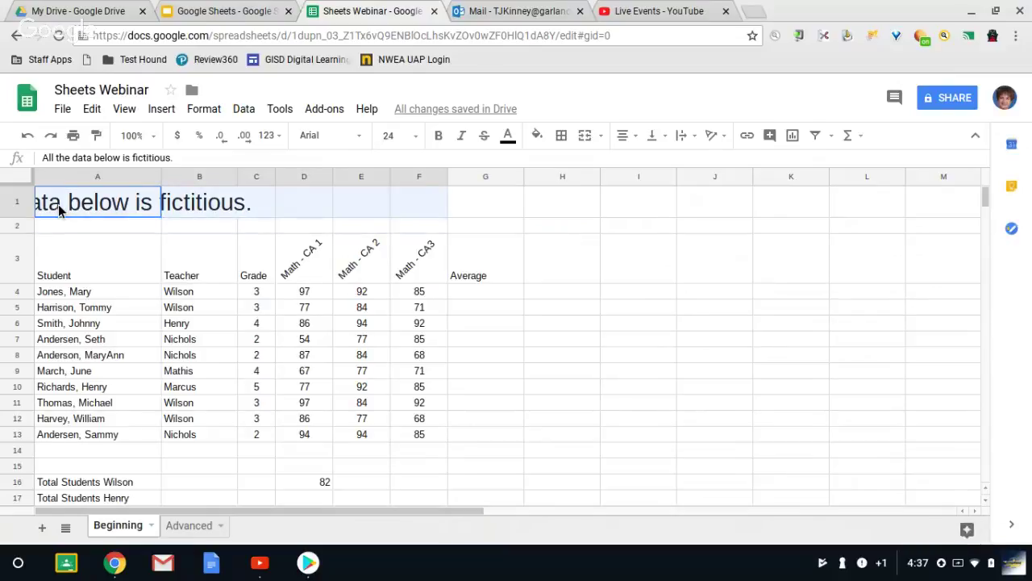
{"action": "key", "text": "shift+Right"}
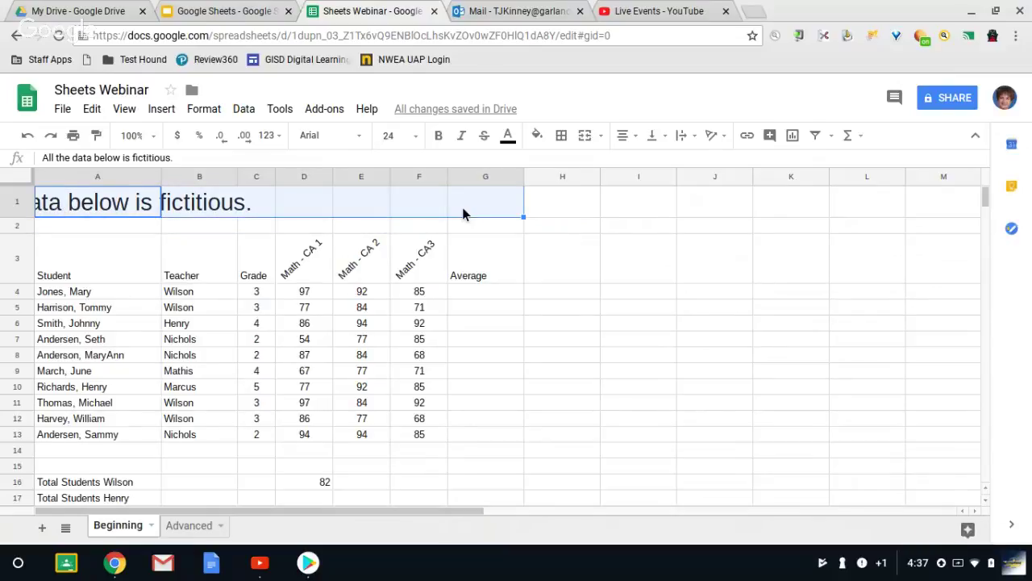
{"action": "left_click", "coordinate": [212, 112]}
{"action": "mouse_move", "coordinate": [265, 321]}
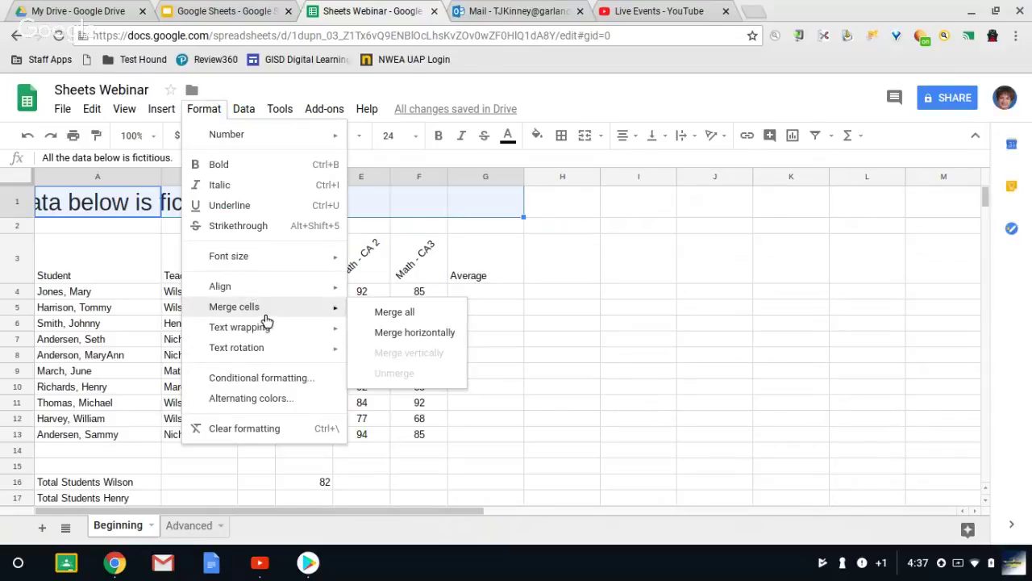
{"action": "left_click", "coordinate": [379, 314]}
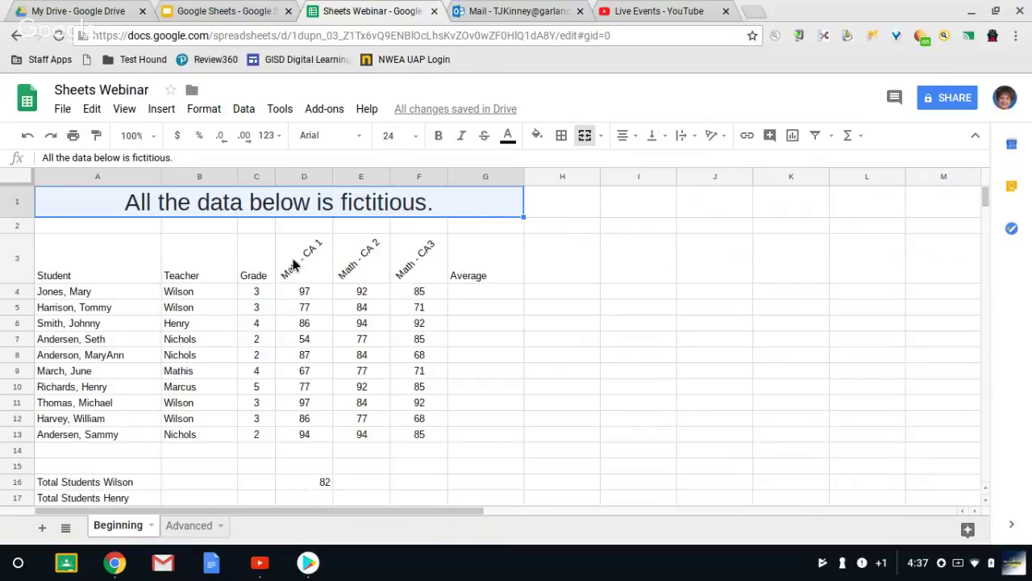
Step: Append the filler text "hfasifasjbfsbidsfhsb" after the sentence in the merged title cell
{"action": "left_click", "coordinate": [437, 207]}
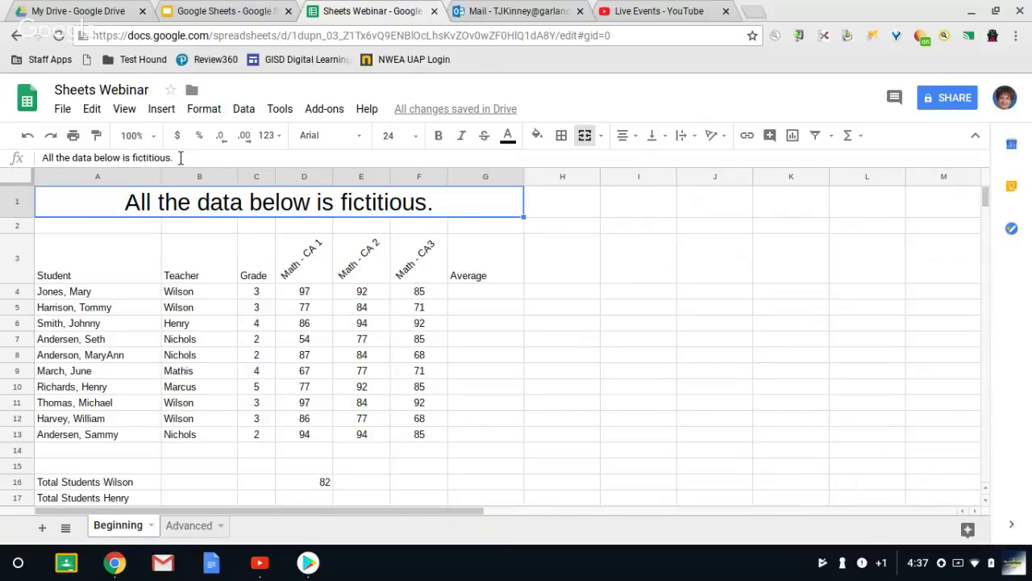
{"action": "left_click", "coordinate": [181, 159]}
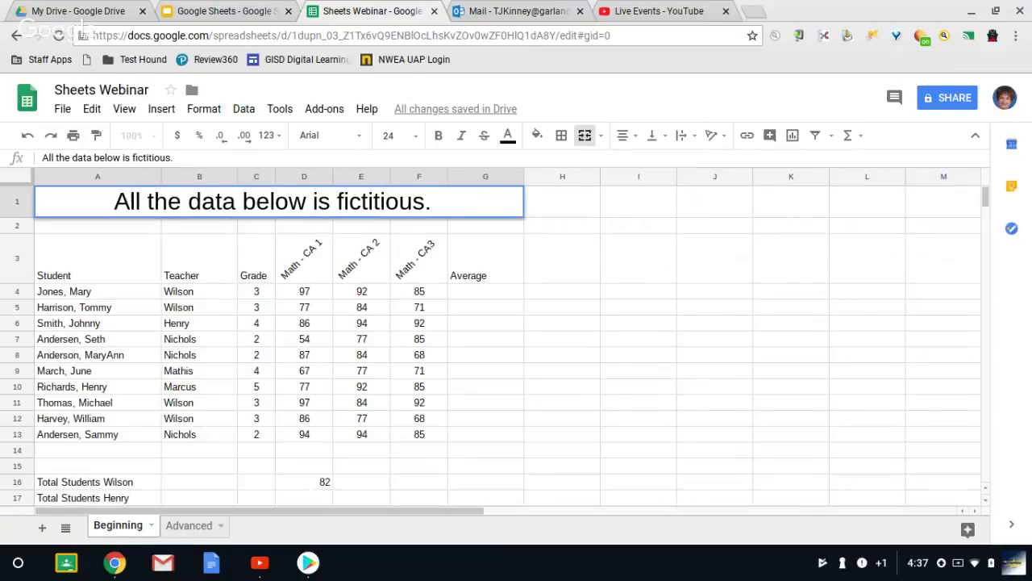
{"action": "type", "text": "hfasifasjbfsbidsfhsb"}
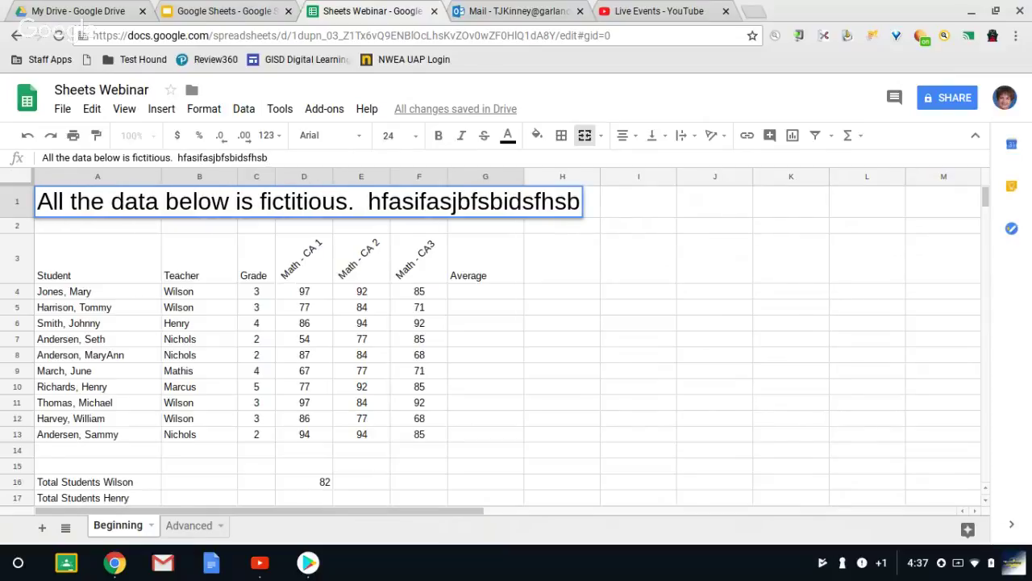
{"action": "key", "text": "Return"}
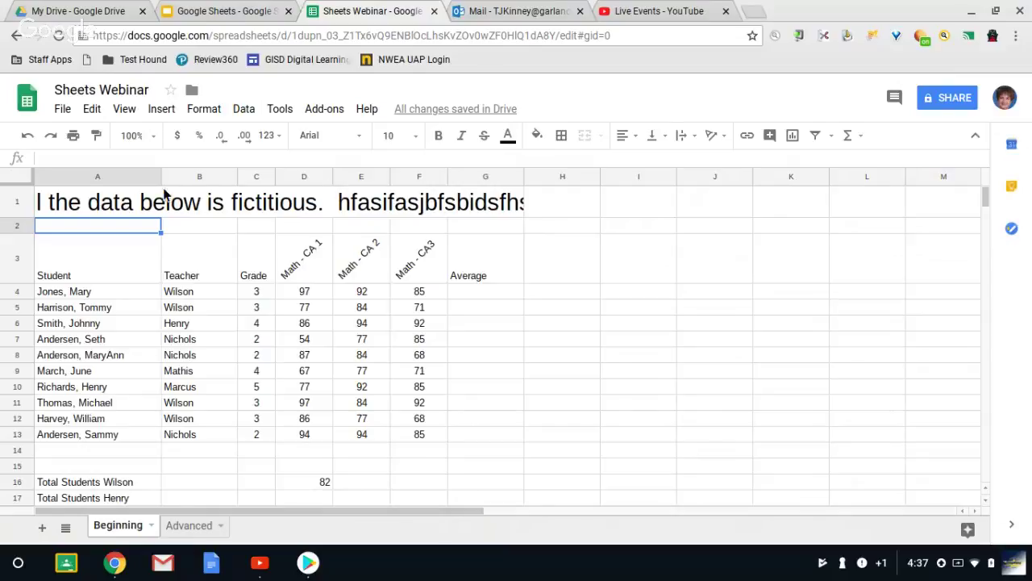
Step: Set the text wrapping of the merged title cell to Wrap
{"action": "left_click", "coordinate": [159, 206]}
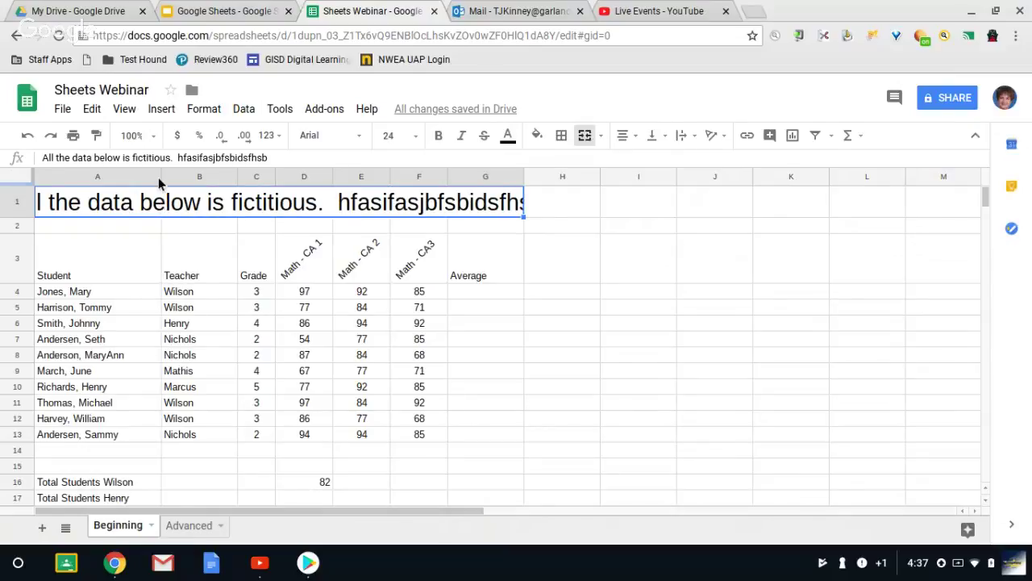
{"action": "left_click", "coordinate": [202, 110]}
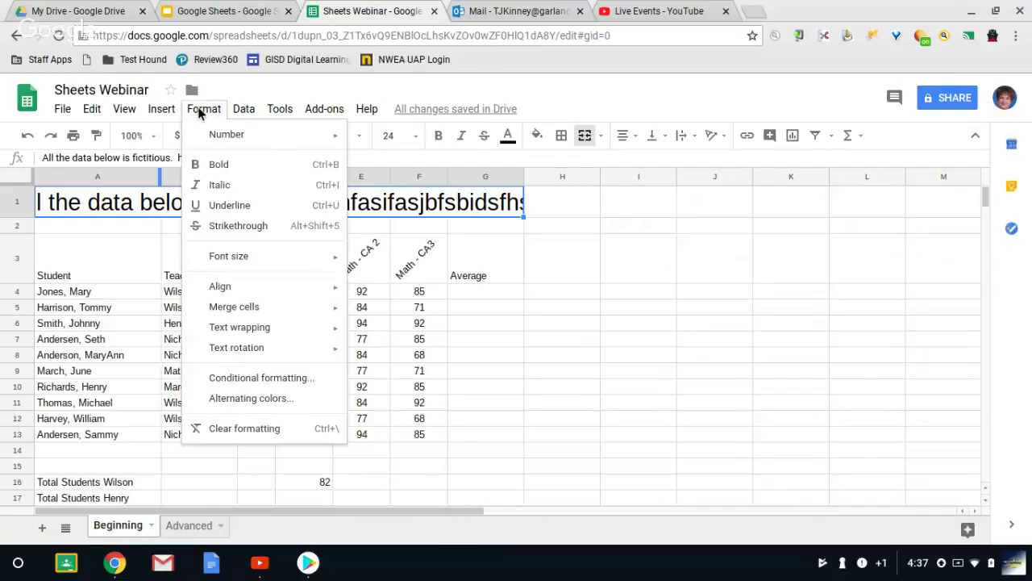
{"action": "mouse_move", "coordinate": [257, 330]}
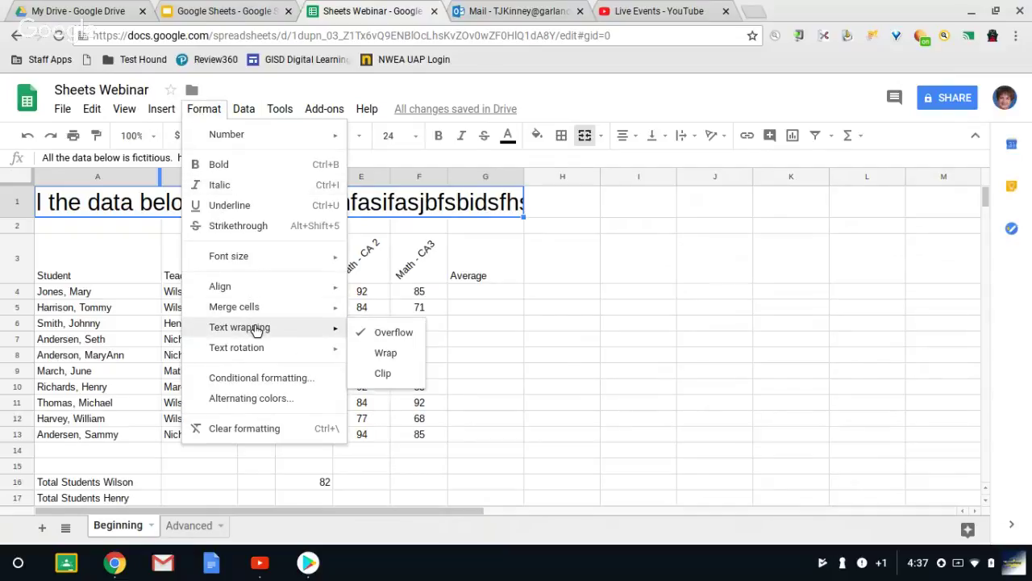
{"action": "left_click", "coordinate": [399, 359]}
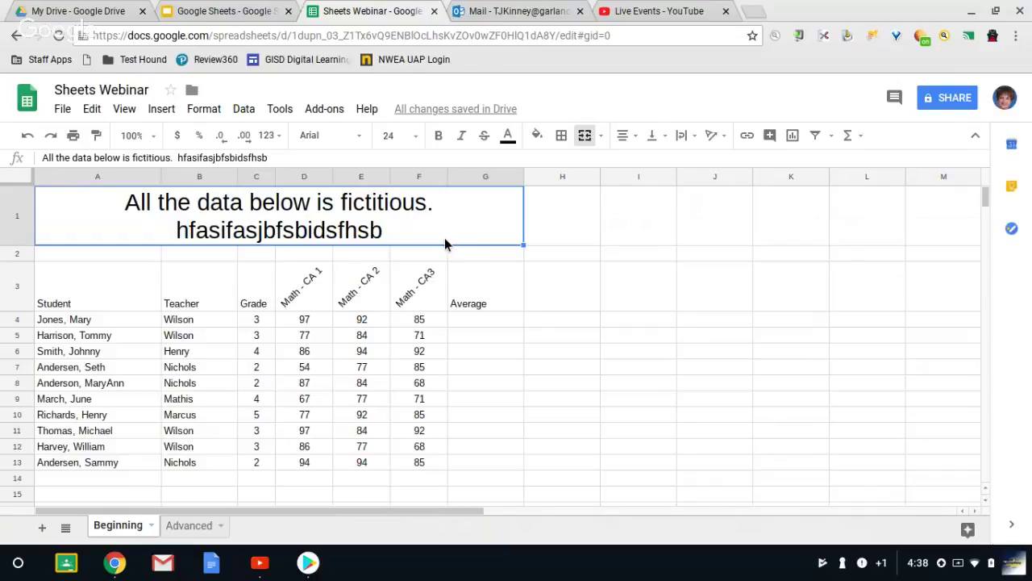
{"action": "left_click", "coordinate": [503, 368]}
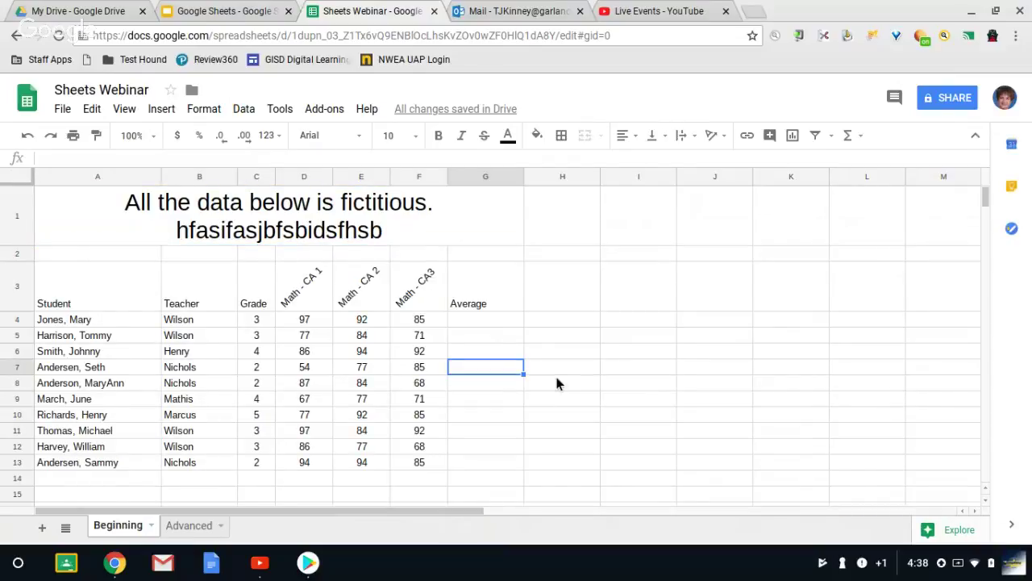
Step: Apply all borders to the student data range A4:G13
{"action": "scroll", "coordinate": [558, 382], "scroll_direction": "down", "scroll_amount": 1}
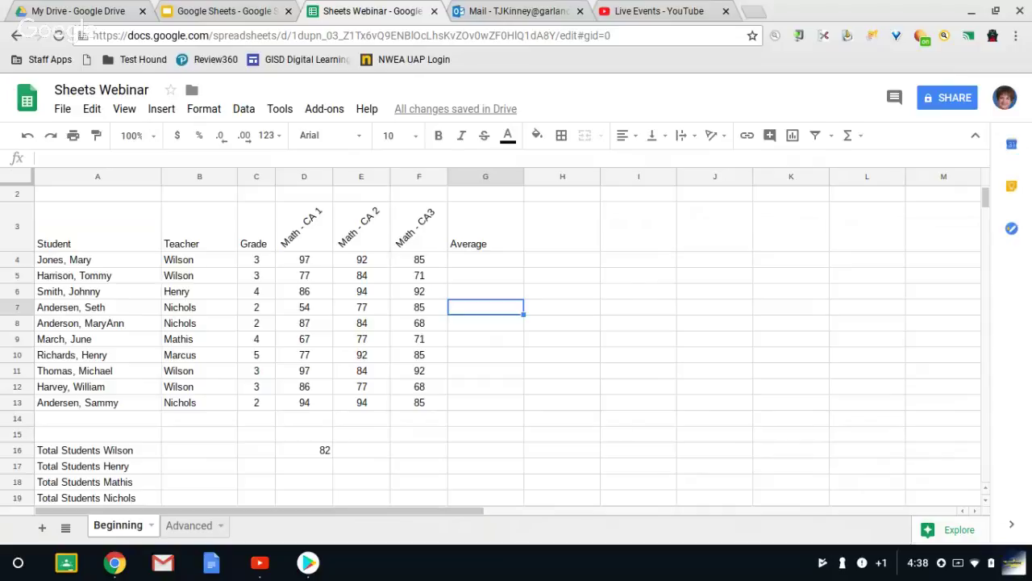
{"action": "left_click", "coordinate": [56, 262]}
{"action": "key", "text": "shift+Right"}
{"action": "key", "text": "shift+Right"}
{"action": "key", "text": "shift+Right"}
{"action": "key", "text": "shift+Right"}
{"action": "key", "text": "shift+Right"}
{"action": "key", "text": "shift+Right"}
{"action": "key", "text": "shift+Down"}
{"action": "key", "text": "shift+Down"}
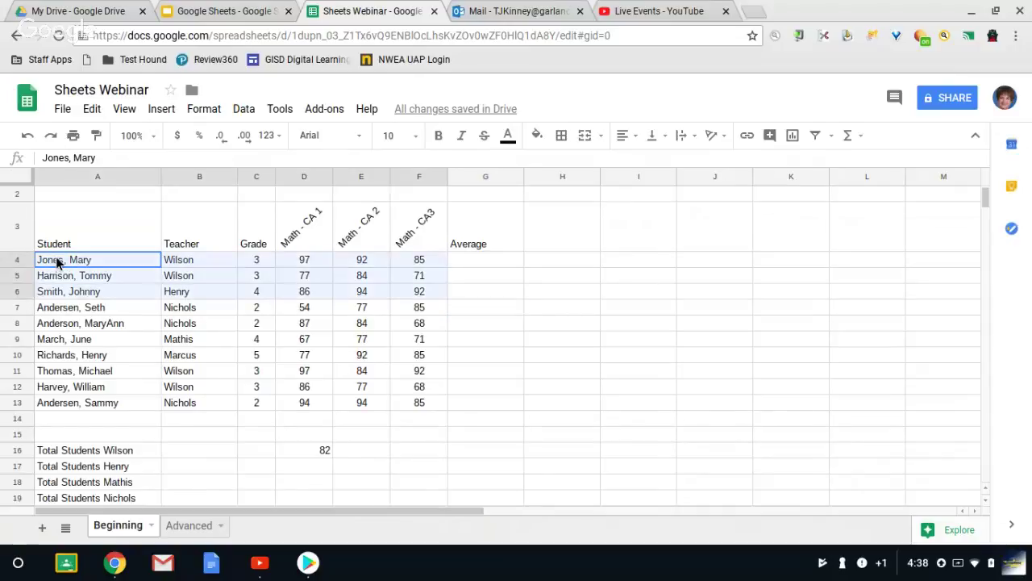
{"action": "key", "text": "shift+Down"}
{"action": "key", "text": "shift+Down"}
{"action": "key", "text": "shift+Down"}
{"action": "key", "text": "shift+Down"}
{"action": "key", "text": "shift+Down"}
{"action": "key", "text": "shift+Down"}
{"action": "key", "text": "shift+Down"}
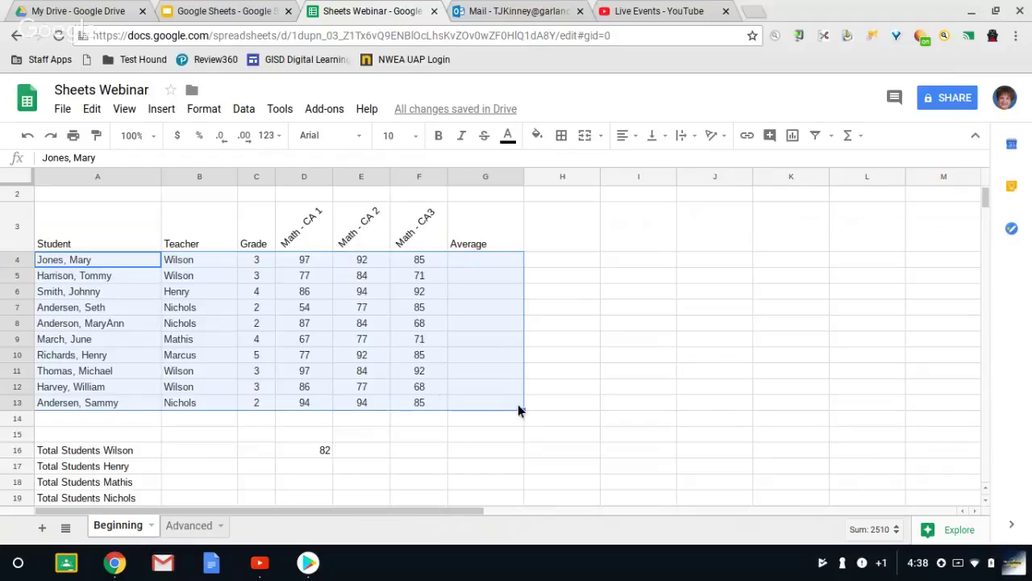
{"action": "left_click", "coordinate": [561, 137]}
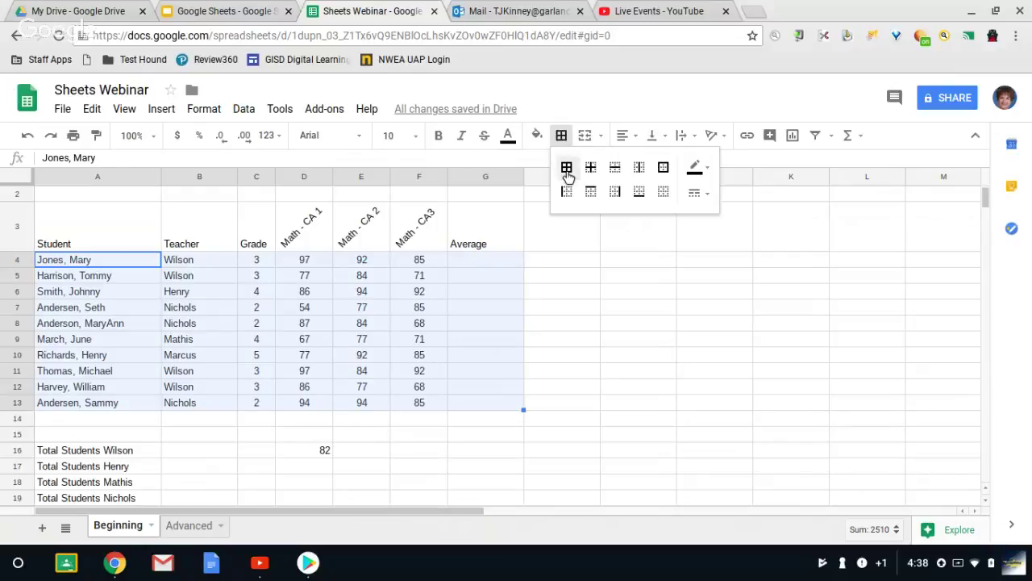
{"action": "left_click", "coordinate": [567, 170]}
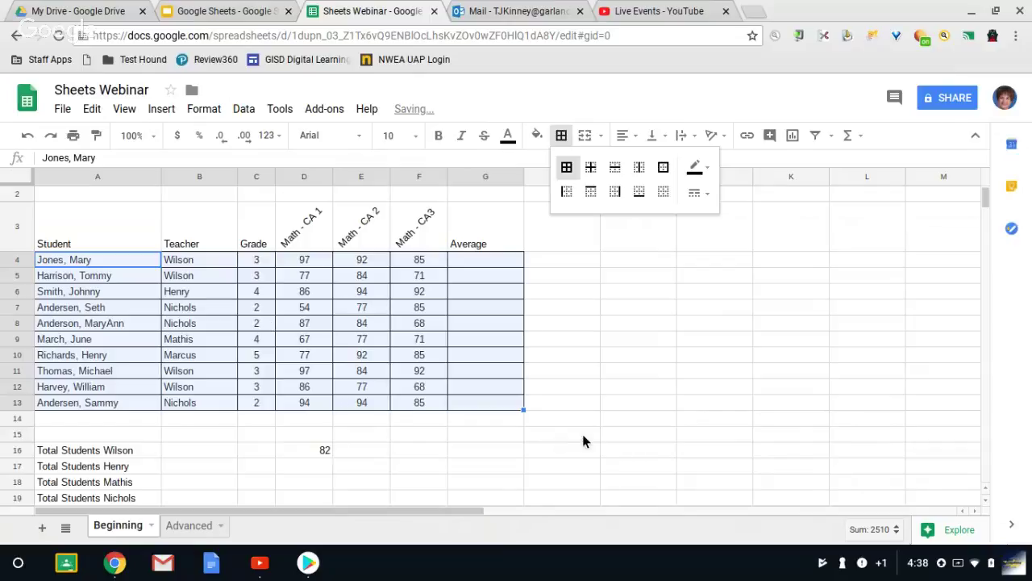
{"action": "left_click", "coordinate": [576, 405]}
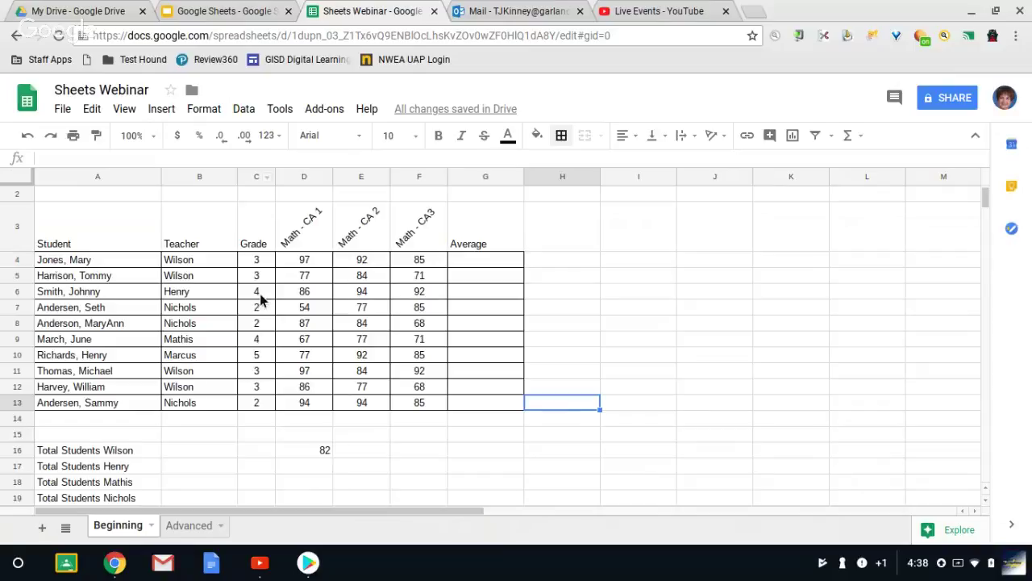
Step: Delete the Grade column (column C) from the student table
{"action": "scroll", "coordinate": [250, 395], "scroll_direction": "up", "scroll_amount": 2}
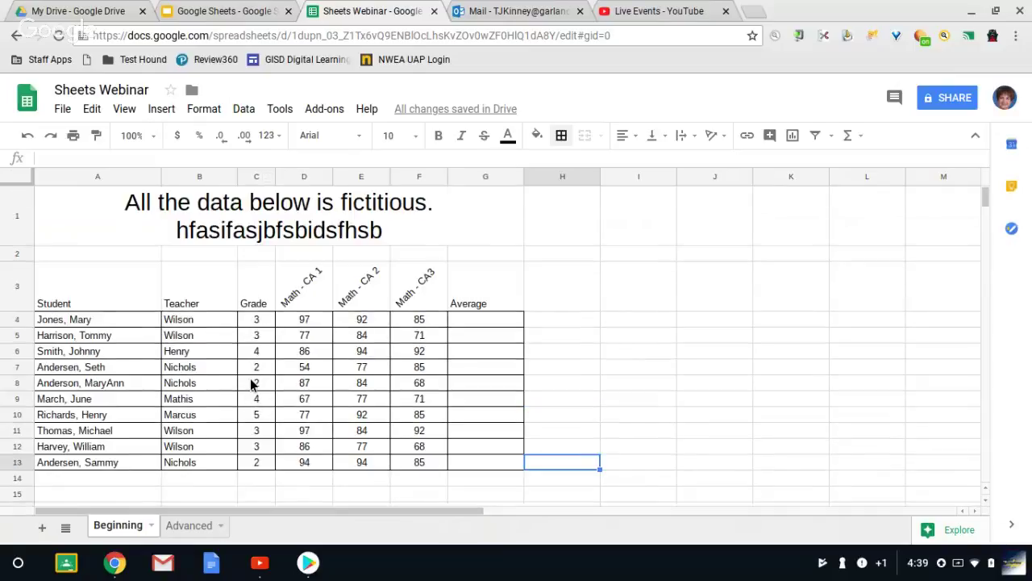
{"action": "scroll", "coordinate": [252, 386], "scroll_direction": "down", "scroll_amount": 2}
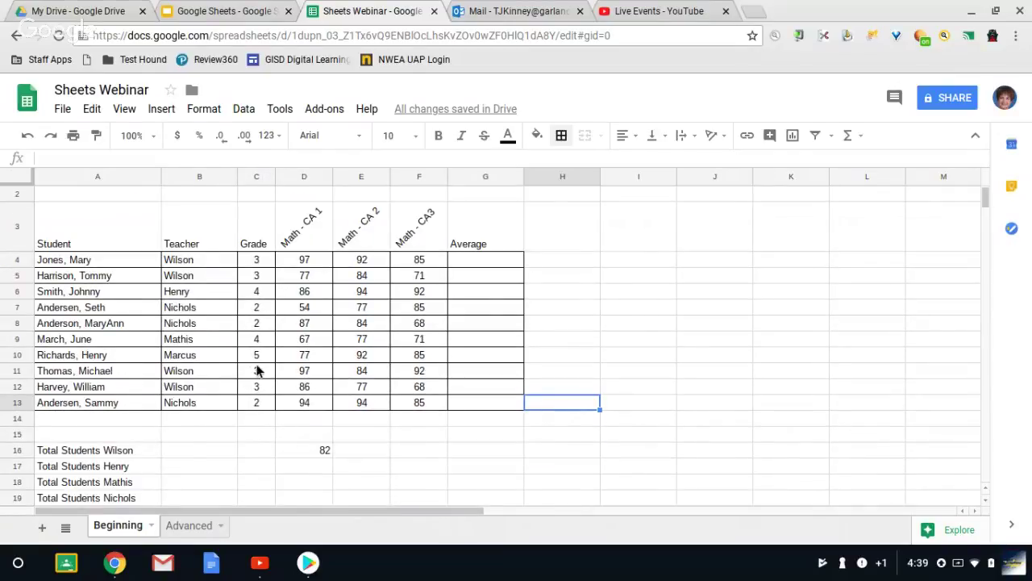
{"action": "scroll", "coordinate": [258, 367], "scroll_direction": "up", "scroll_amount": 2}
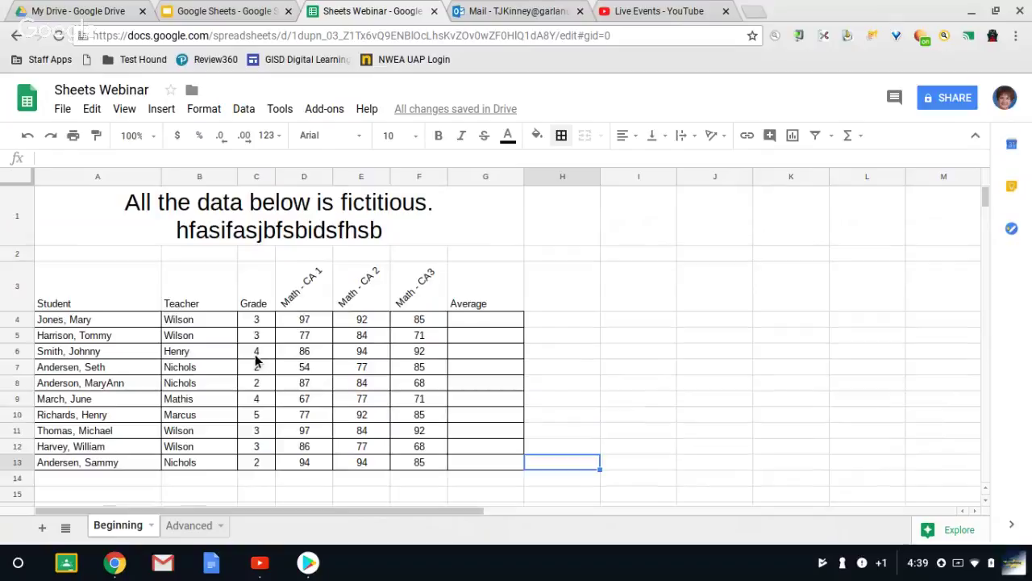
{"action": "left_click", "coordinate": [253, 179]}
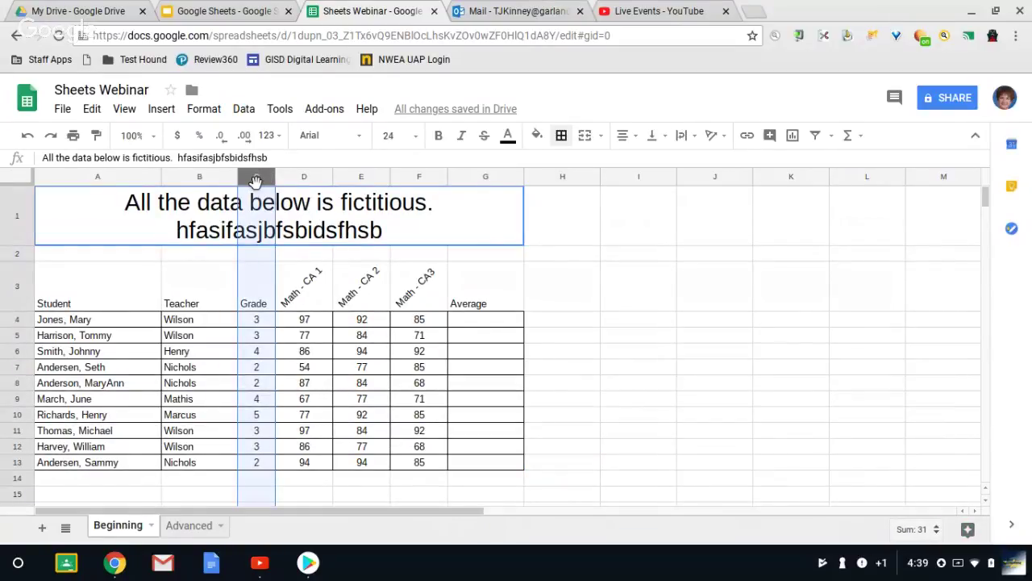
{"action": "right_click", "coordinate": [252, 177]}
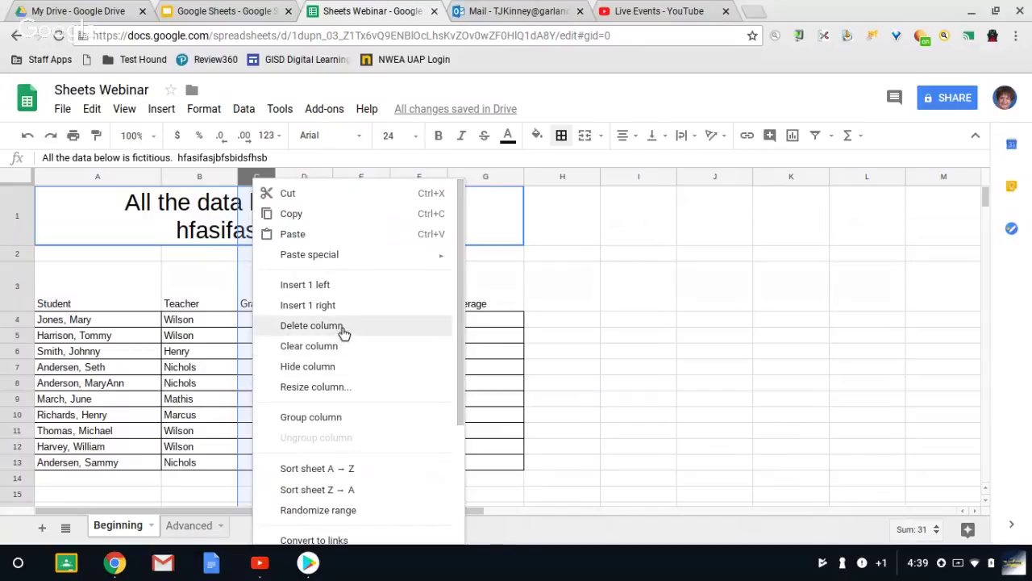
{"action": "left_click", "coordinate": [311, 325]}
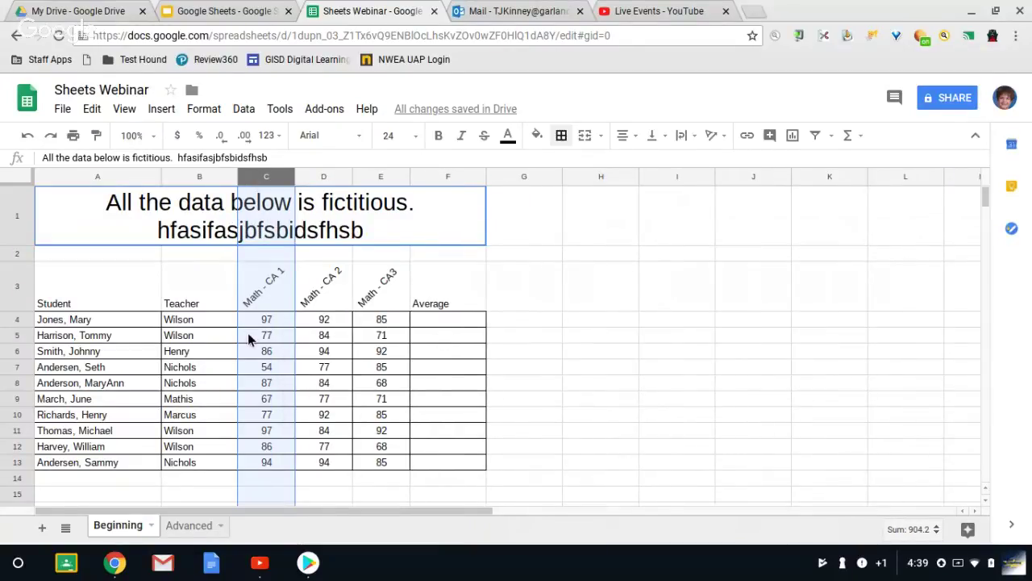
{"action": "left_click", "coordinate": [424, 212]}
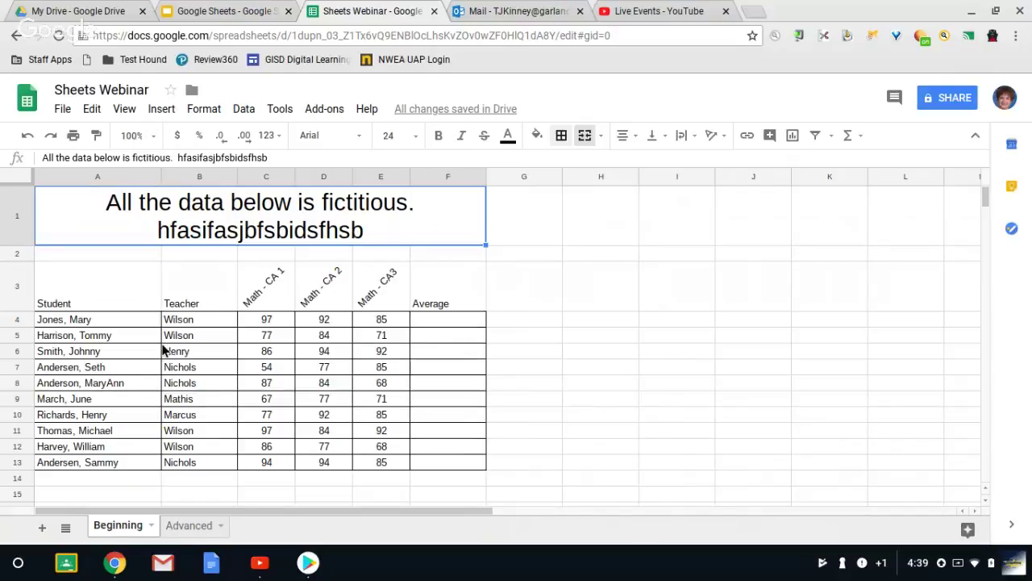
Step: Sort the student data range A4:F13 by column B from A to Z, with column A from A to Z as second sort level
{"action": "scroll", "coordinate": [153, 339], "scroll_direction": "down", "scroll_amount": 1}
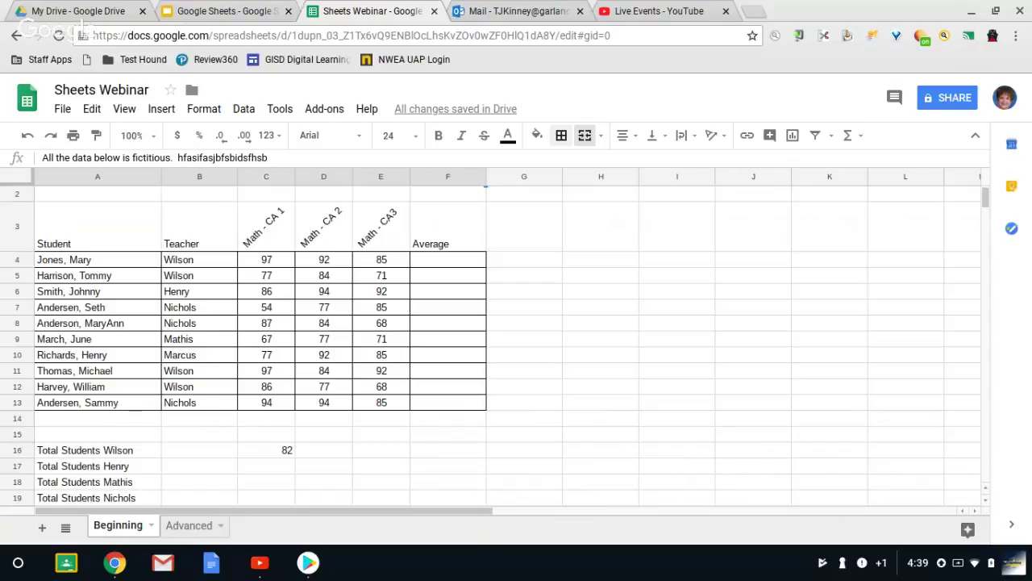
{"action": "left_click", "coordinate": [63, 258]}
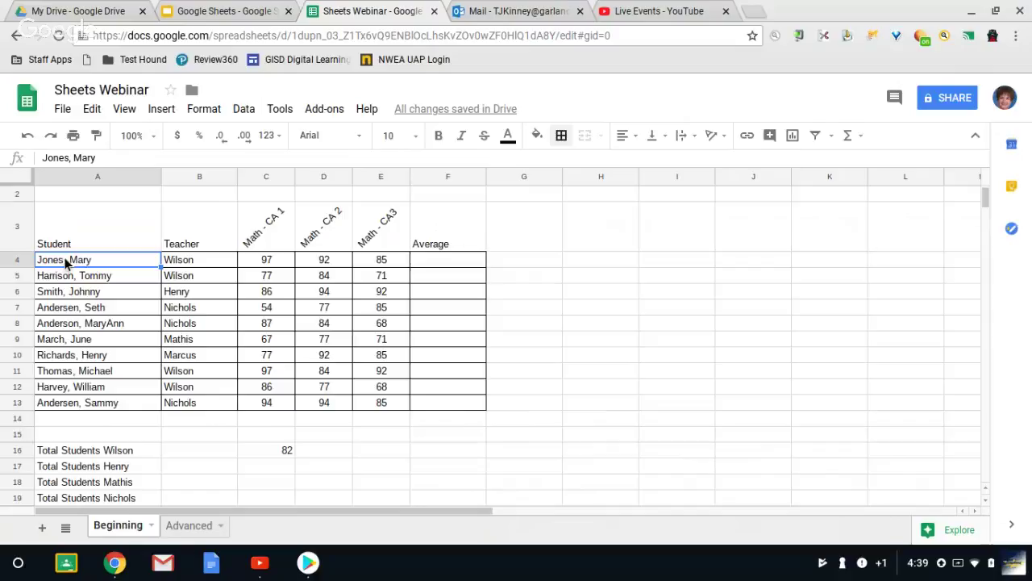
{"action": "key", "text": "shift+Right"}
{"action": "key", "text": "shift+Right"}
{"action": "key", "text": "shift+Right"}
{"action": "key", "text": "shift+Right"}
{"action": "key", "text": "shift+Right"}
{"action": "key", "text": "shift+Down"}
{"action": "key", "text": "shift+Down"}
{"action": "key", "text": "shift+Down"}
{"action": "key", "text": "shift+Down"}
{"action": "key", "text": "shift+Down"}
{"action": "key", "text": "shift+Down"}
{"action": "key", "text": "shift+Down"}
{"action": "key", "text": "shift+Down"}
{"action": "key", "text": "shift+Down"}
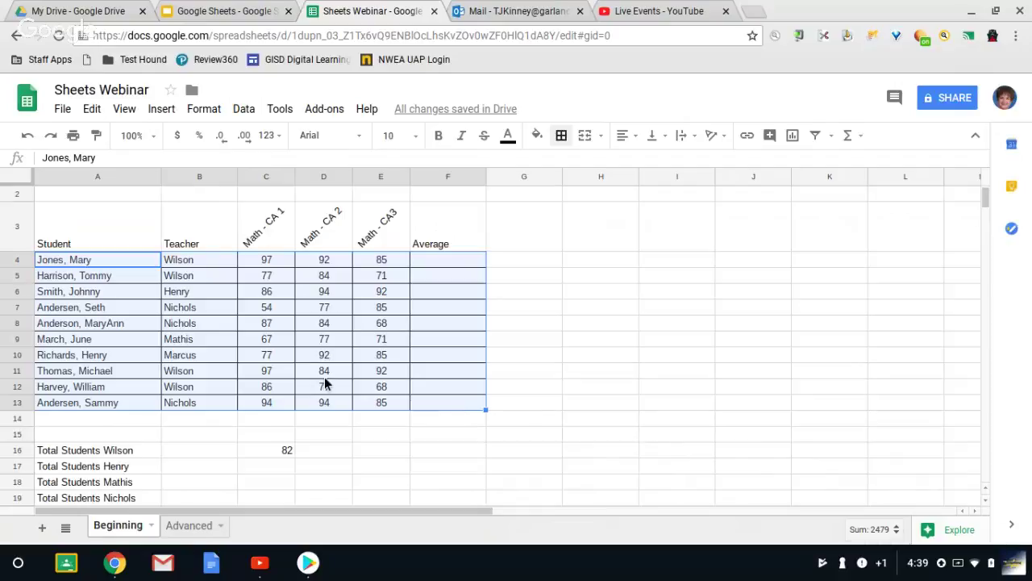
{"action": "left_click", "coordinate": [244, 109]}
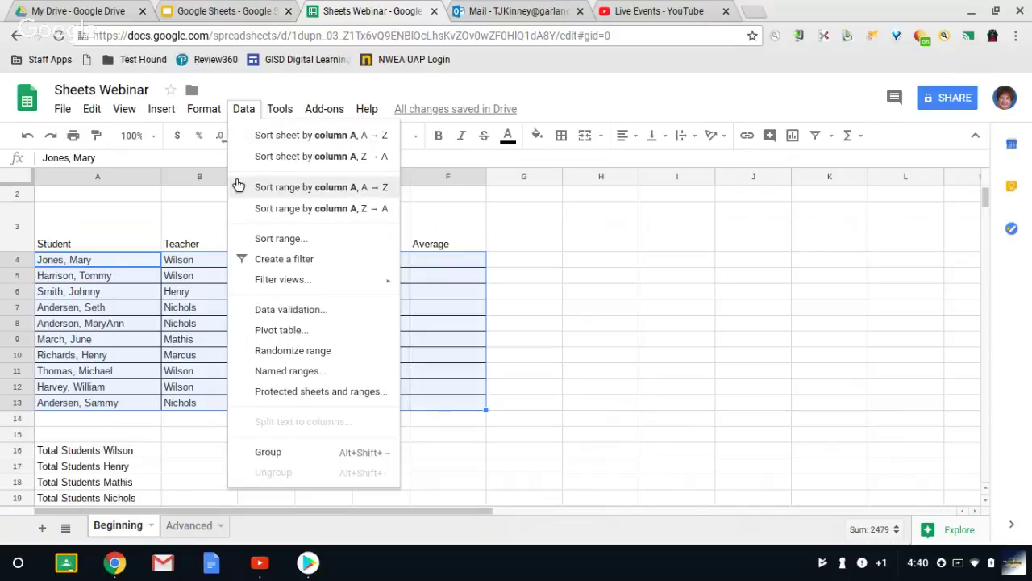
{"action": "left_click", "coordinate": [293, 240]}
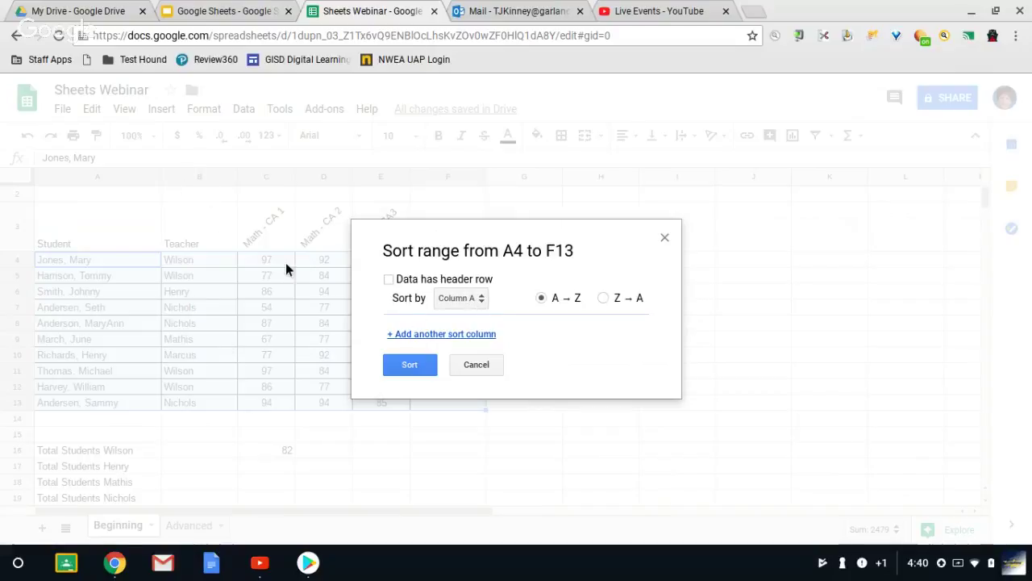
{"action": "left_click", "coordinate": [482, 302]}
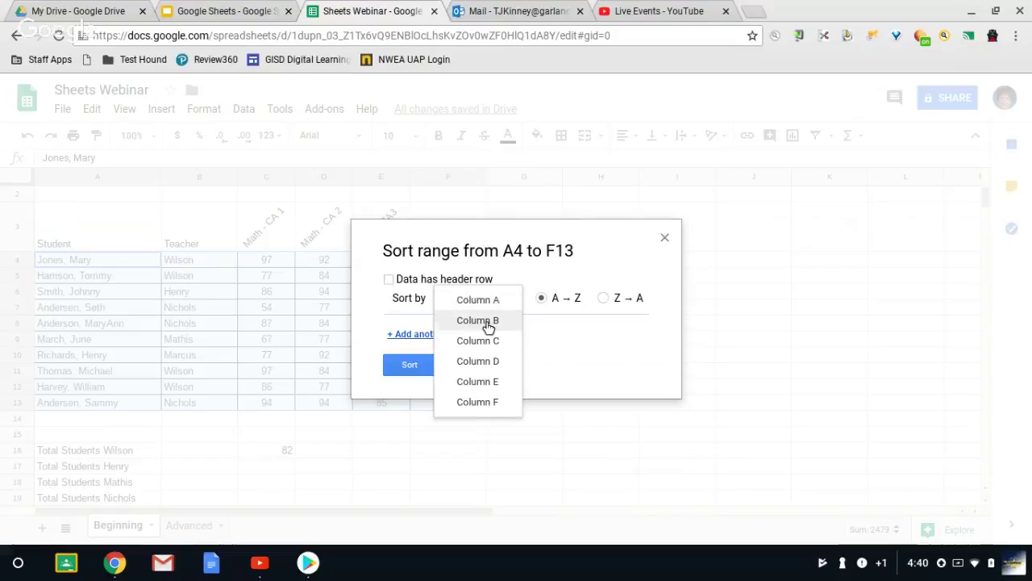
{"action": "left_click", "coordinate": [488, 322]}
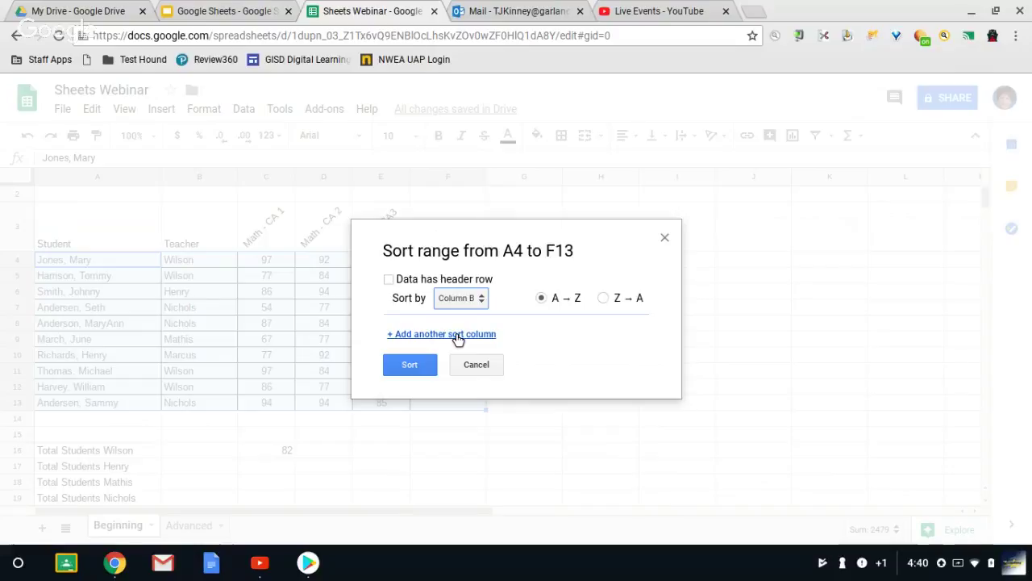
{"action": "left_click", "coordinate": [457, 334]}
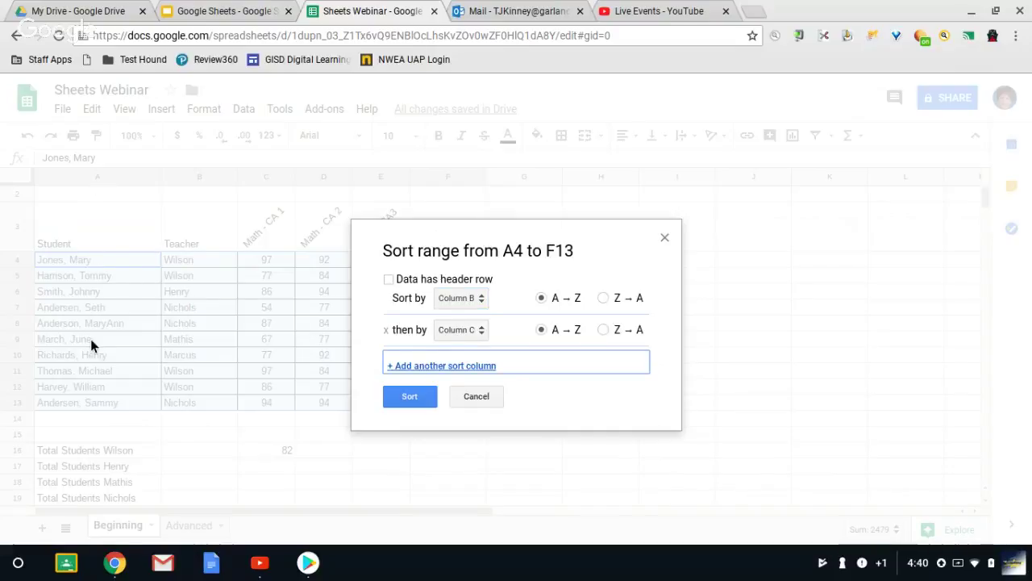
{"action": "left_click", "coordinate": [483, 332]}
{"action": "left_click", "coordinate": [475, 290]}
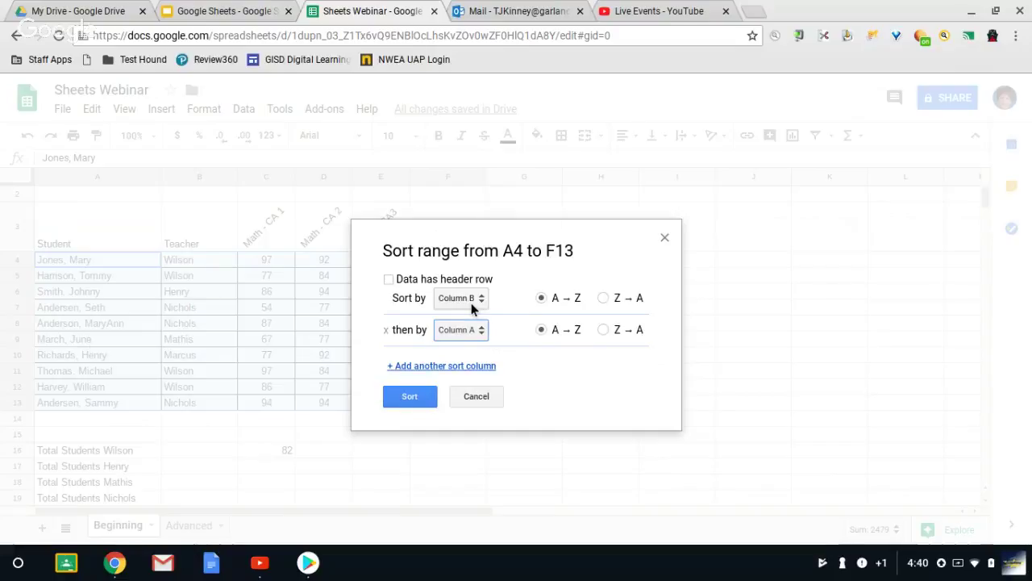
{"action": "left_click", "coordinate": [409, 397]}
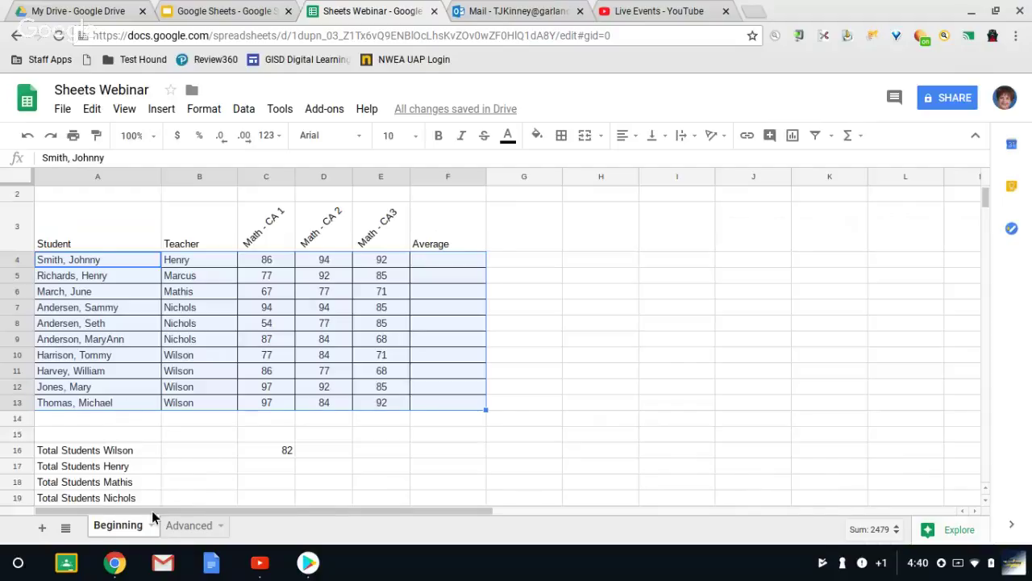
Step: Enter the formula =sum(B23:b25) in cell B26, beside the Total label of the Practice Data
{"action": "left_click", "coordinate": [188, 455]}
{"action": "scroll", "coordinate": [237, 468], "scroll_direction": "down", "scroll_amount": 1}
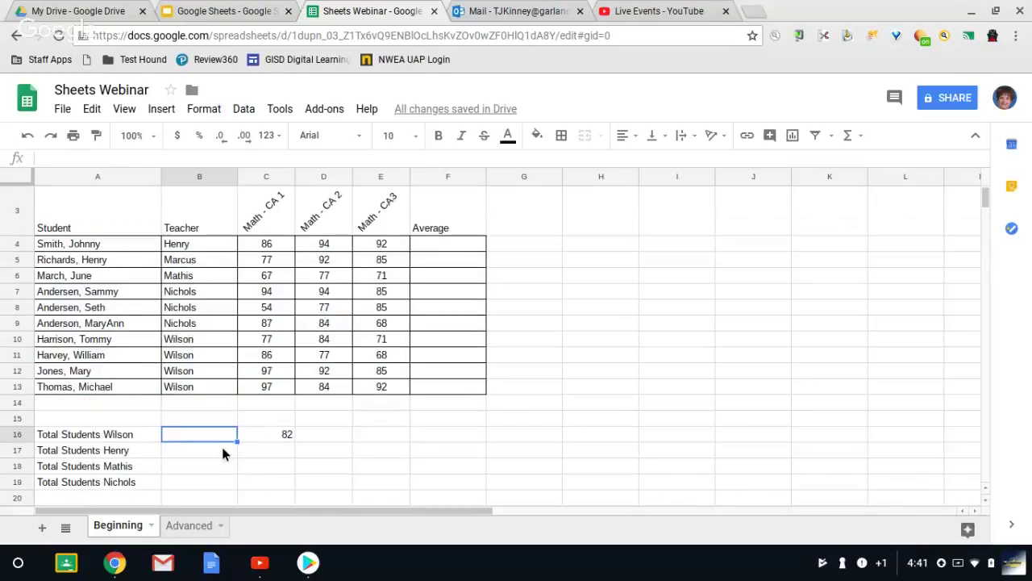
{"action": "scroll", "coordinate": [224, 449], "scroll_direction": "down", "scroll_amount": 2}
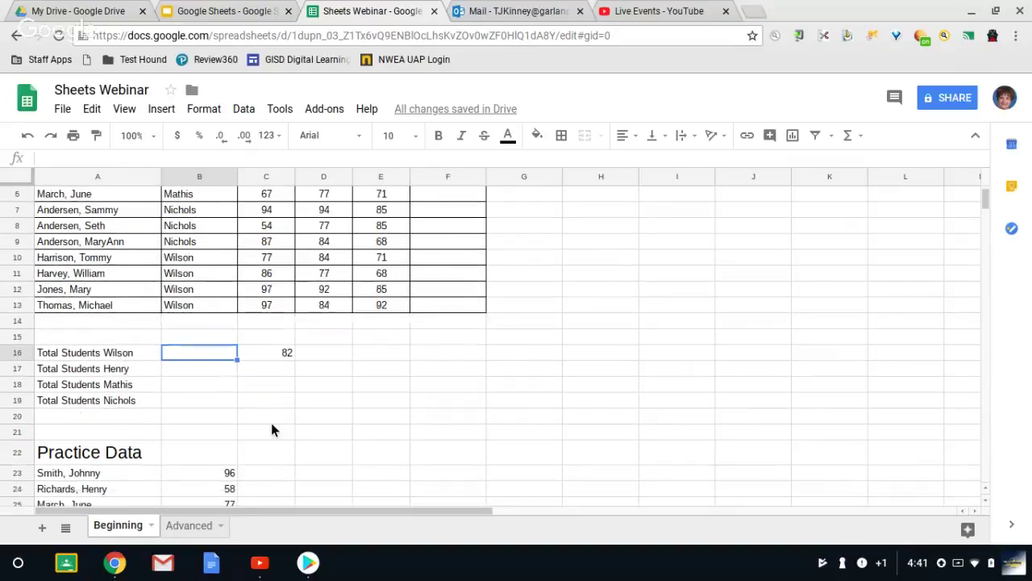
{"action": "scroll", "coordinate": [268, 421], "scroll_direction": "down", "scroll_amount": 3}
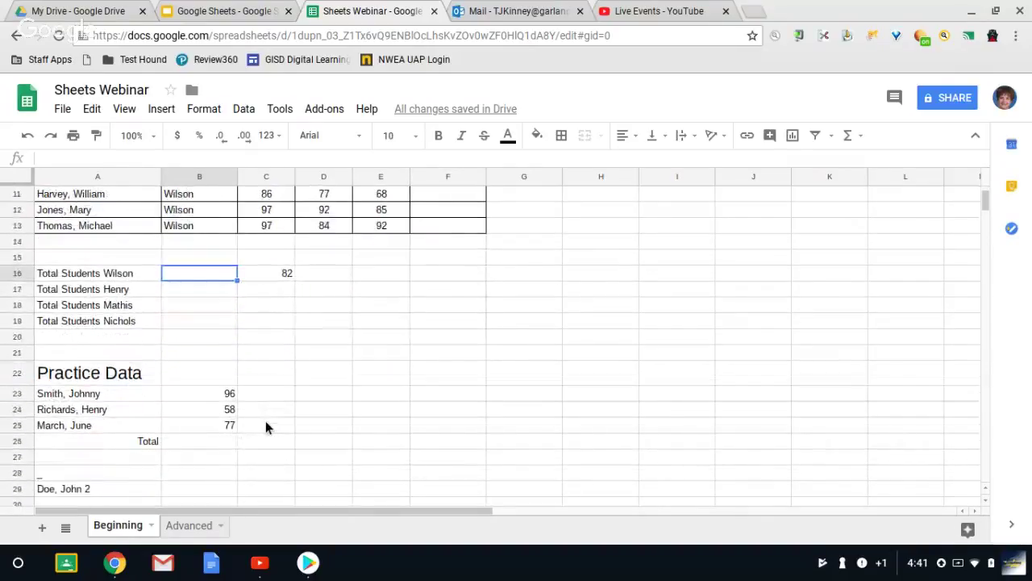
{"action": "left_click", "coordinate": [224, 442]}
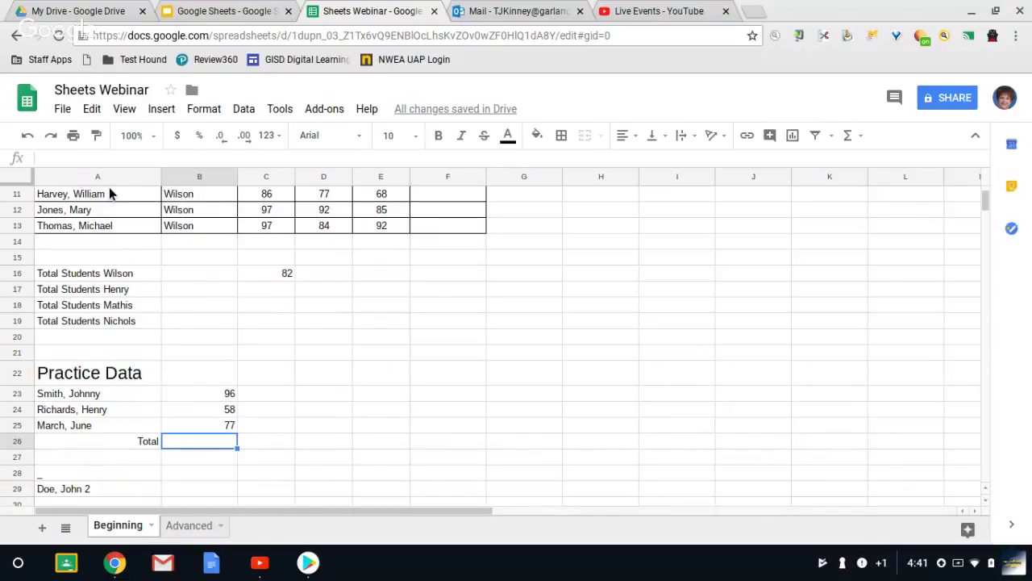
{"action": "left_click", "coordinate": [53, 158]}
{"action": "type", "text": "="}
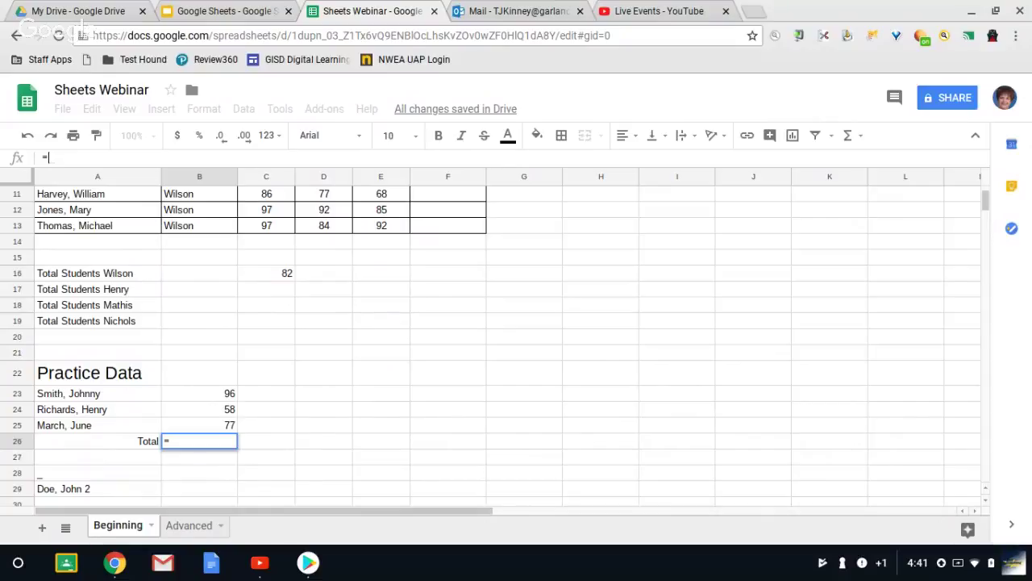
{"action": "type", "text": "sum"}
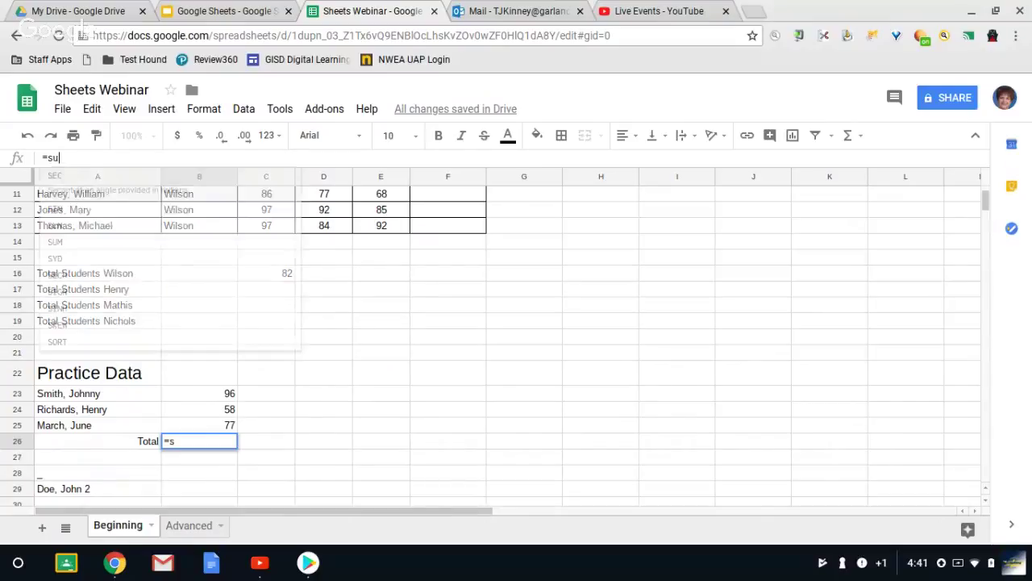
{"action": "type", "text": "("}
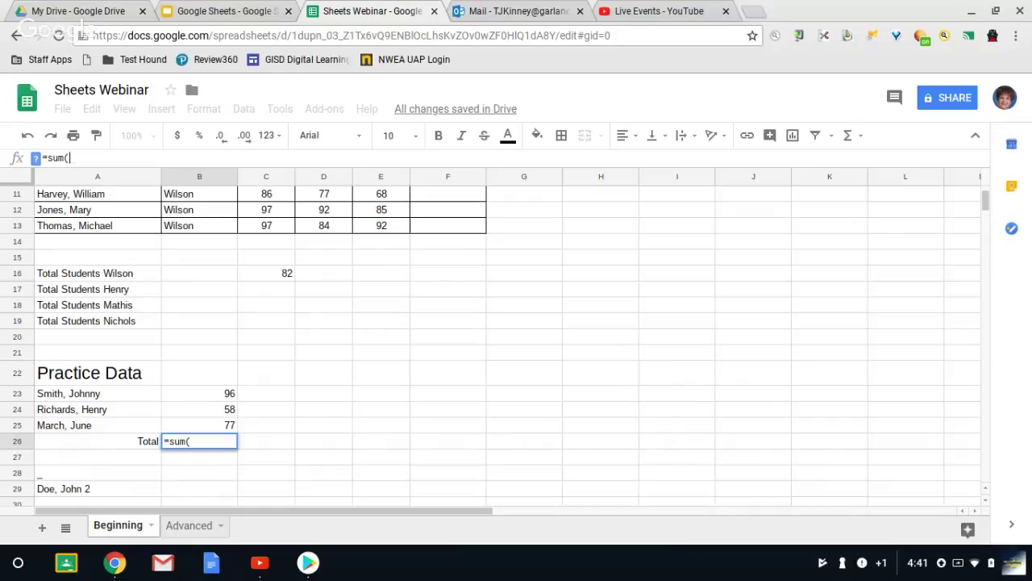
{"action": "left_click", "coordinate": [203, 393]}
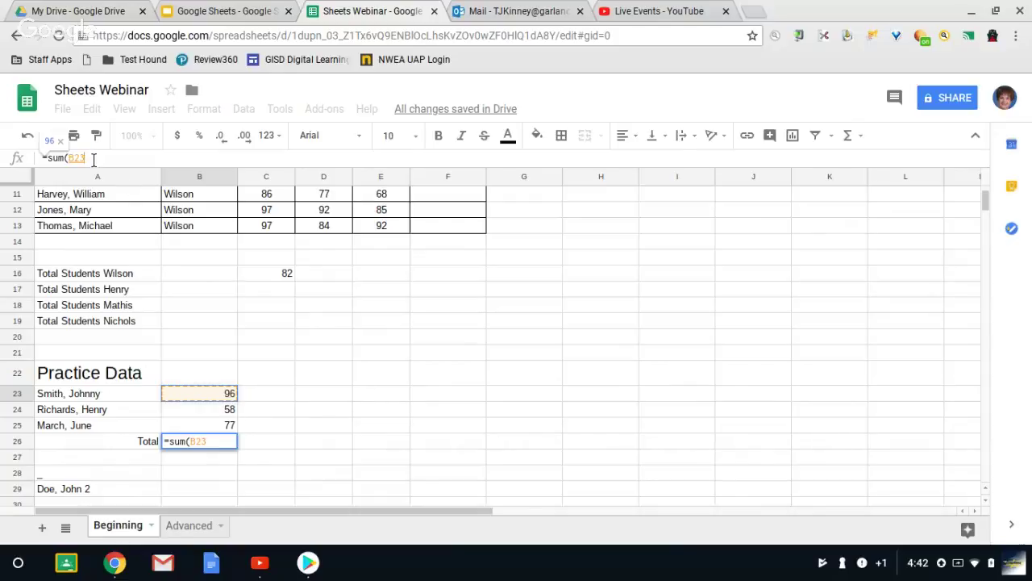
{"action": "left_click", "coordinate": [93, 159]}
{"action": "type", "text": ":"}
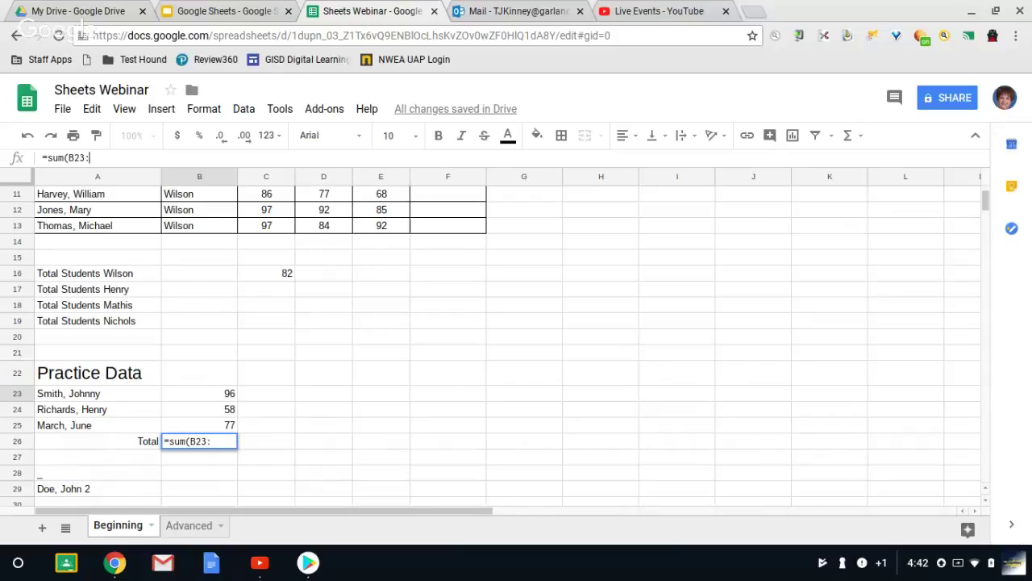
{"action": "type", "text": "b25"}
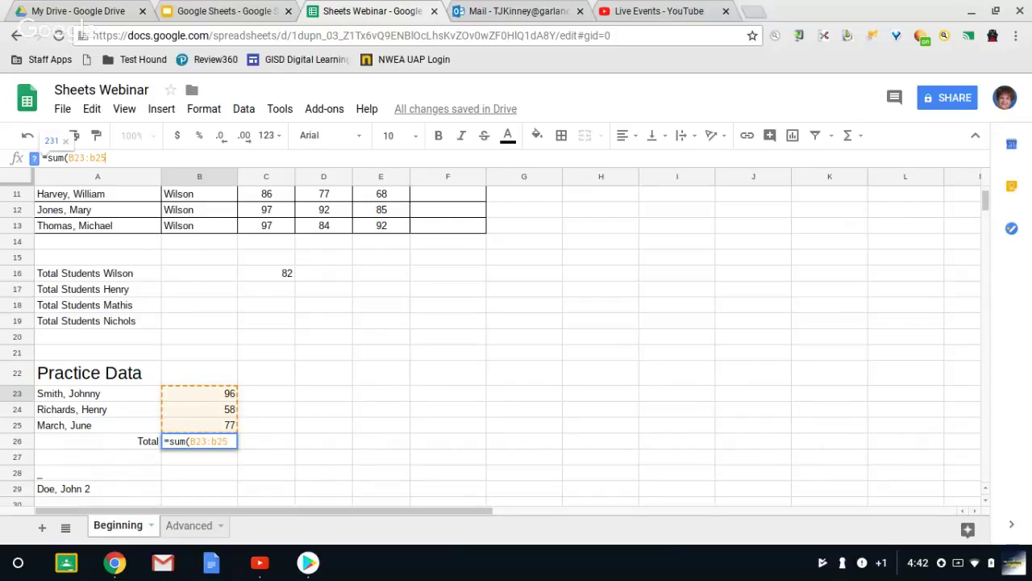
{"action": "type", "text": ")"}
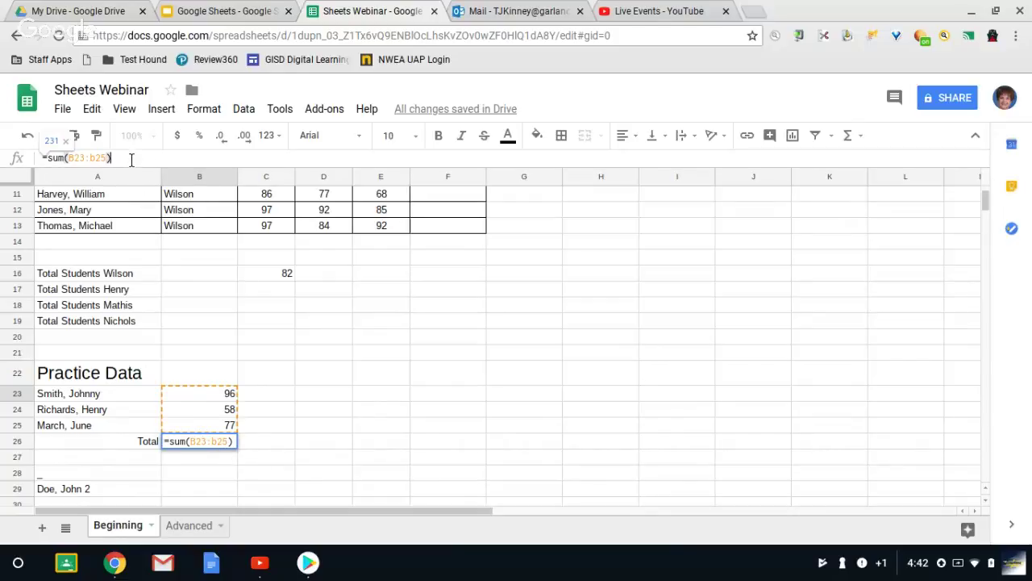
{"action": "key", "text": "Return"}
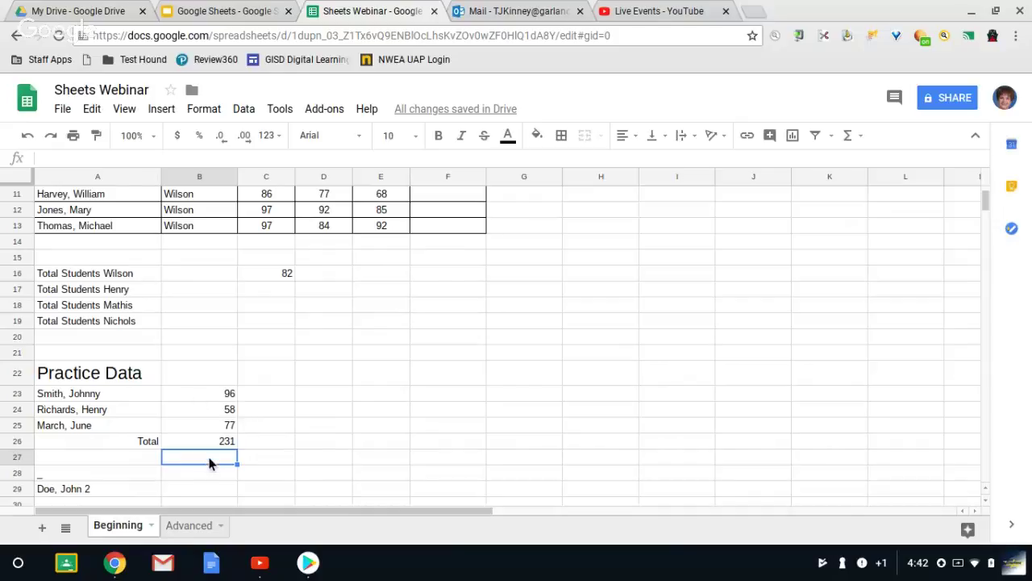
Step: Look through the available function categories, including Array, Database, Date and Engineering, without inserting a function
{"action": "left_click", "coordinate": [862, 143]}
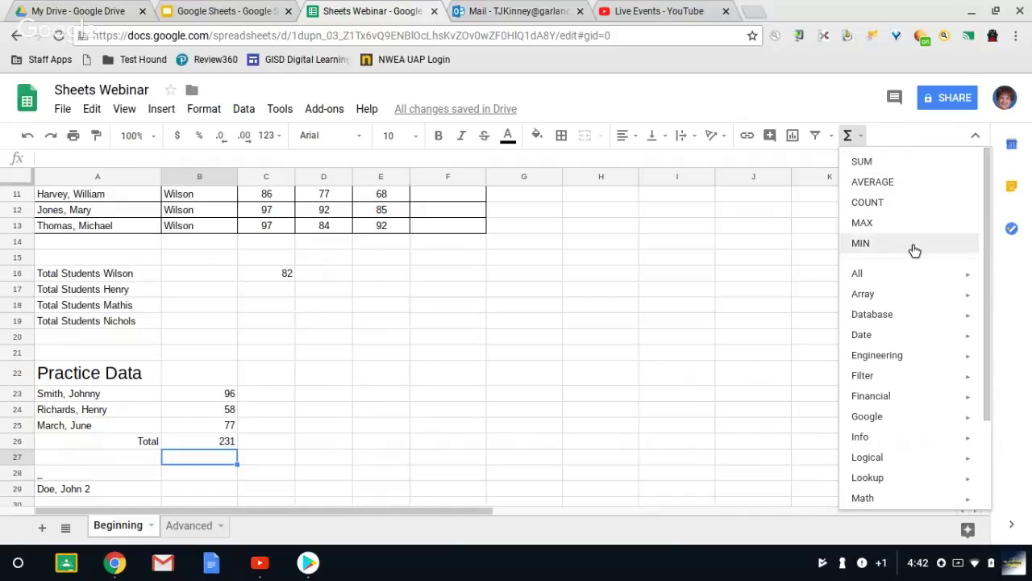
{"action": "scroll", "coordinate": [987, 273], "scroll_direction": "down", "scroll_amount": 2}
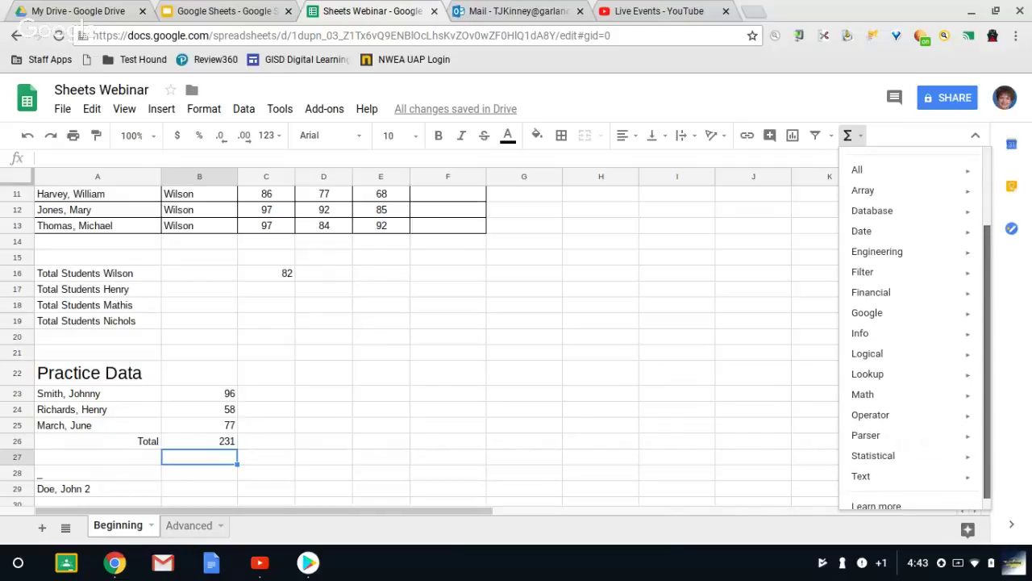
{"action": "left_click_drag", "start_coordinate": [987, 351], "coordinate": [987, 403]}
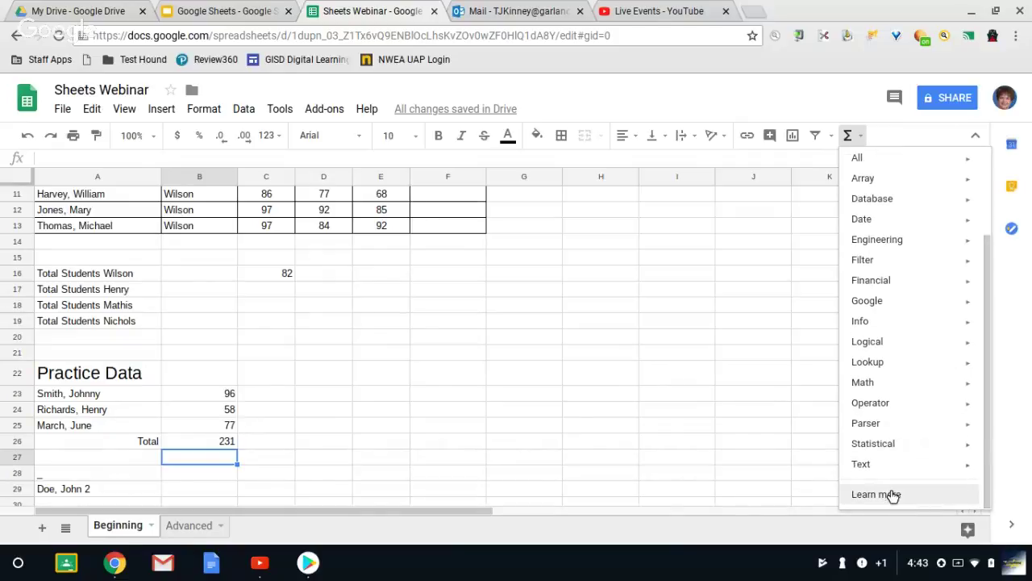
{"action": "mouse_move", "coordinate": [873, 177]}
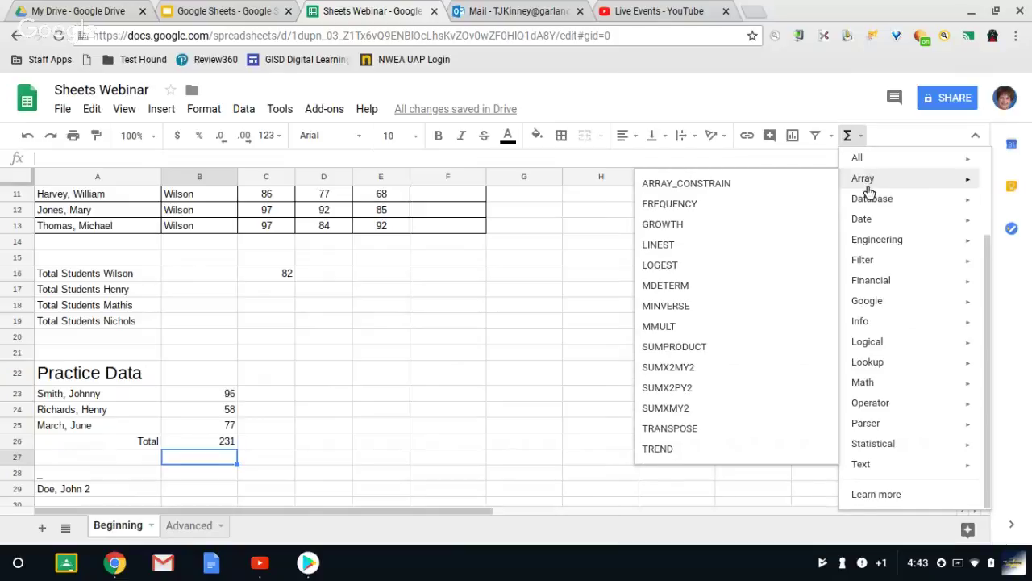
{"action": "mouse_move", "coordinate": [868, 201]}
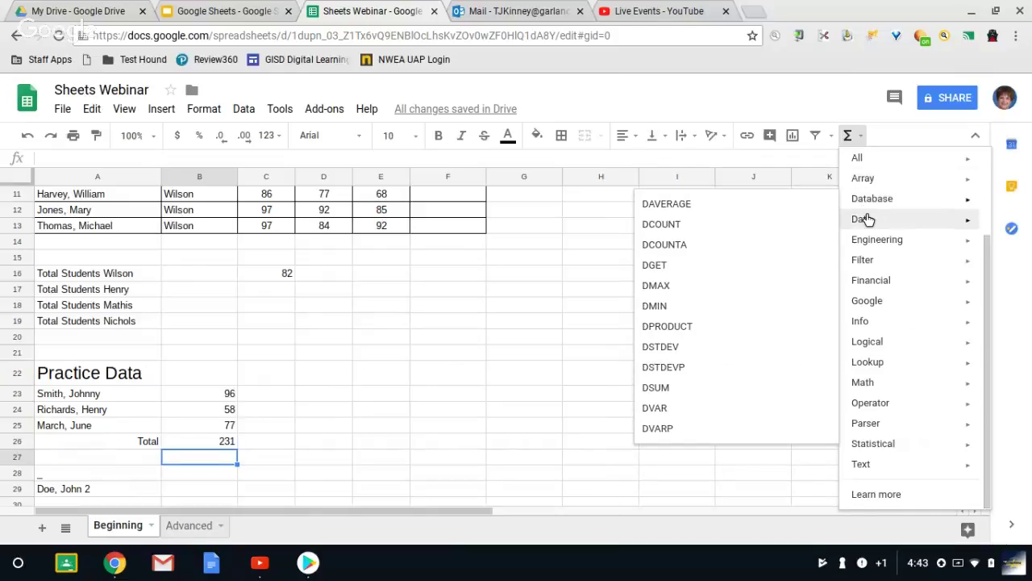
{"action": "mouse_move", "coordinate": [868, 221]}
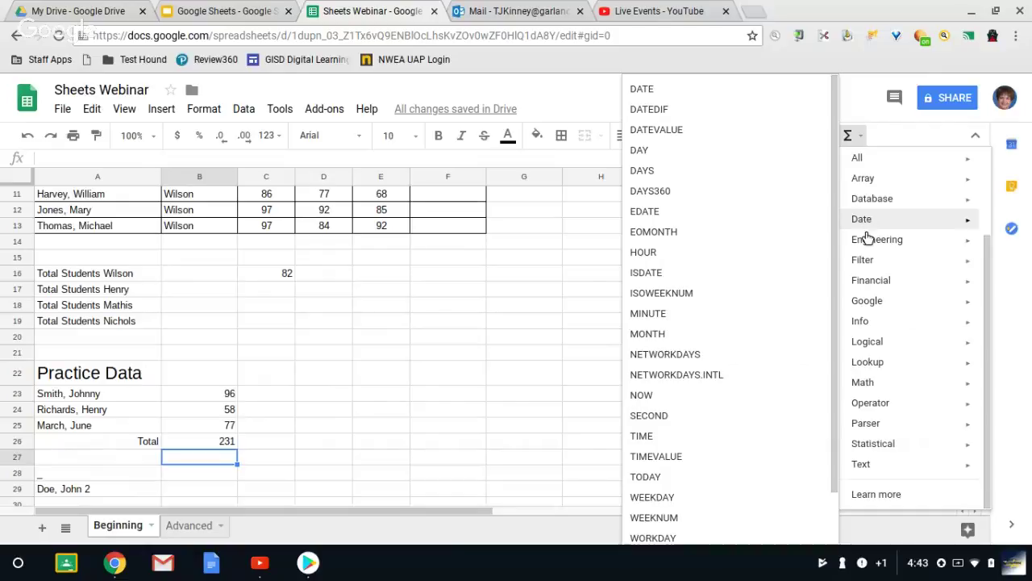
{"action": "mouse_move", "coordinate": [866, 248]}
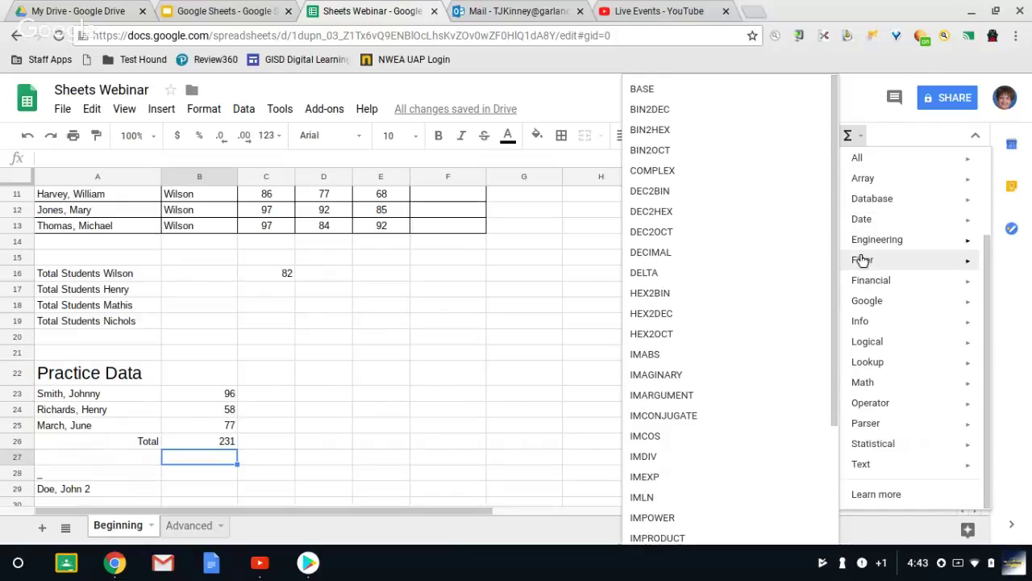
{"action": "mouse_move", "coordinate": [863, 266]}
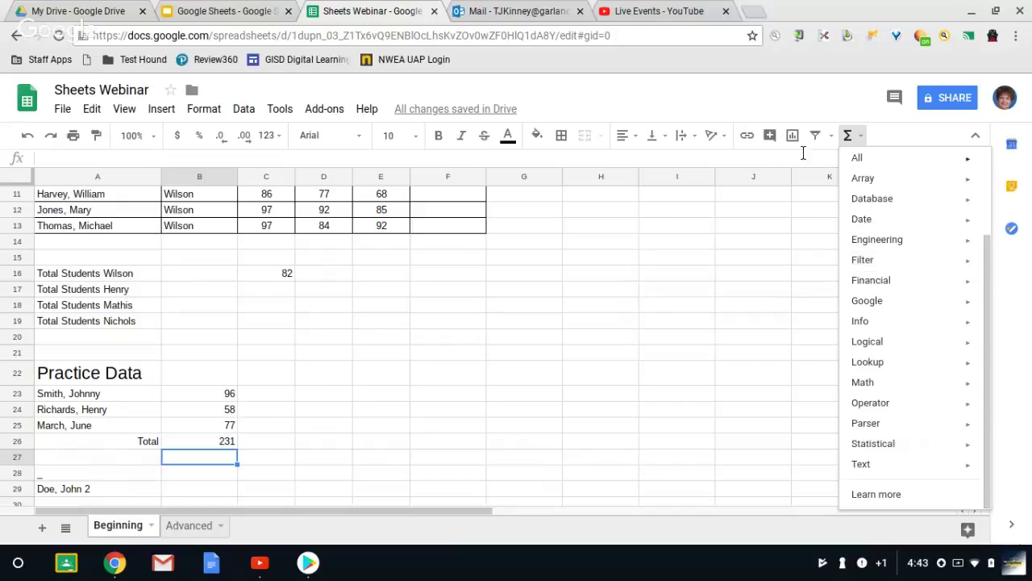
{"action": "left_click", "coordinate": [739, 216]}
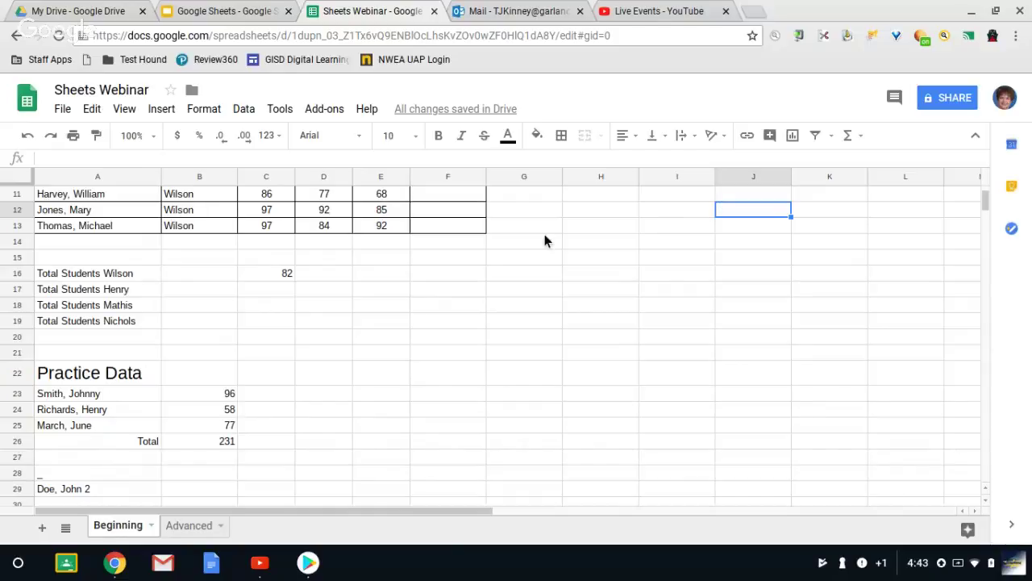
Step: Enter the formula =AVERAGE(C4:E4) in cell F4 of the Average column and fill it down through F13
{"action": "scroll", "coordinate": [944, 233], "scroll_direction": "up", "scroll_amount": 1}
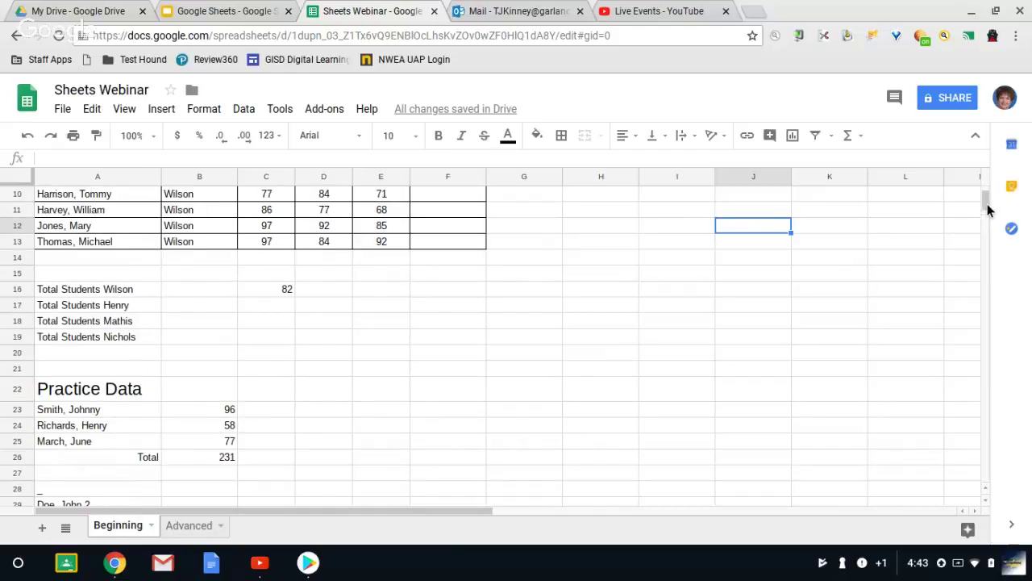
{"action": "scroll", "coordinate": [989, 207], "scroll_direction": "up", "scroll_amount": 5}
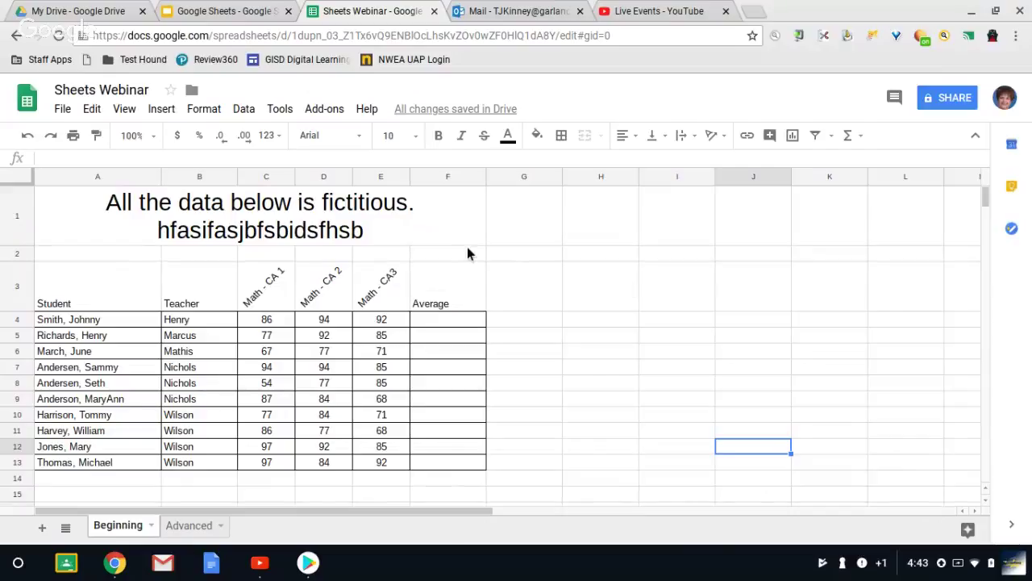
{"action": "left_click", "coordinate": [436, 320]}
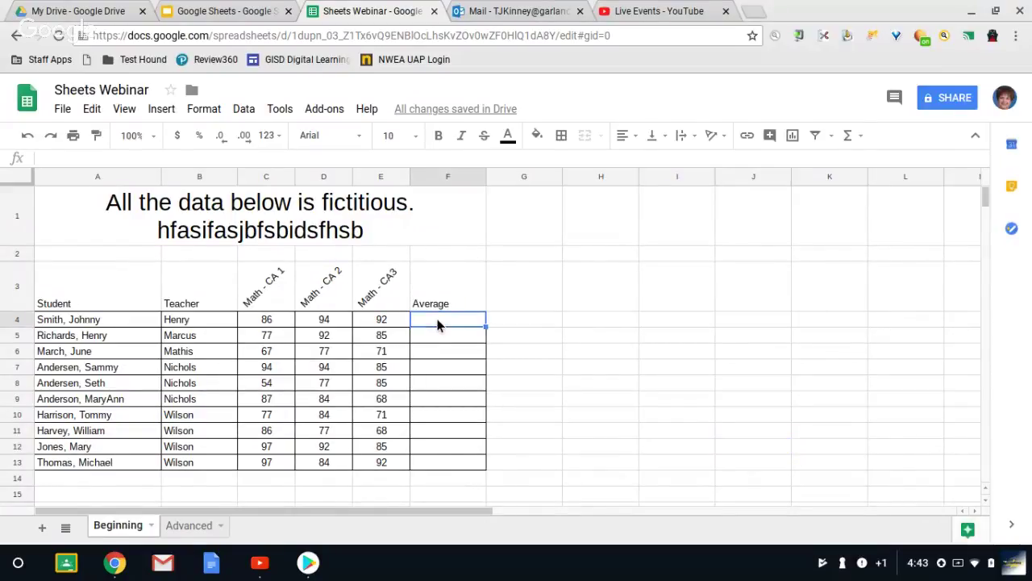
{"action": "left_click", "coordinate": [61, 159]}
{"action": "type", "text": "="}
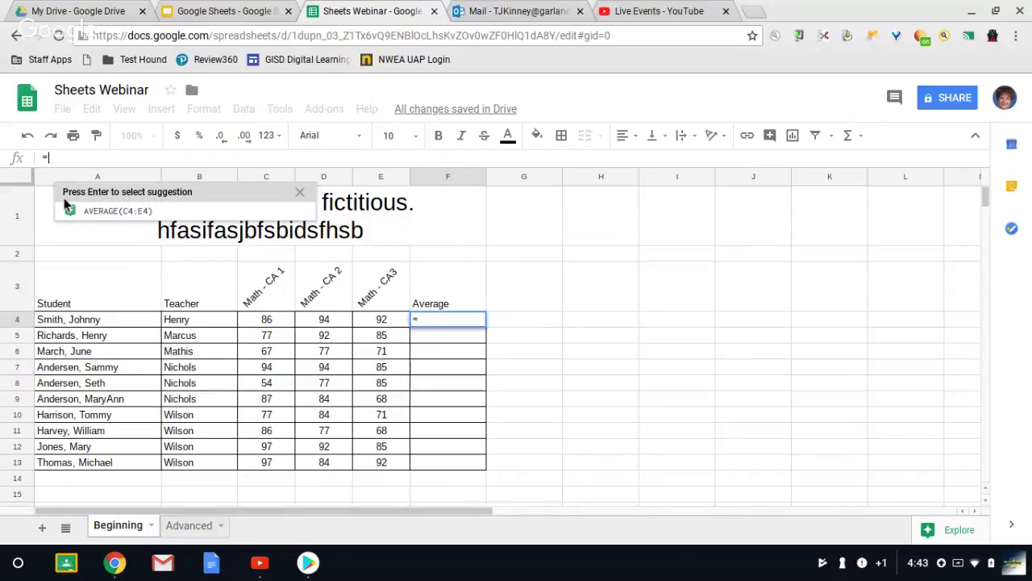
{"action": "left_click", "coordinate": [103, 216]}
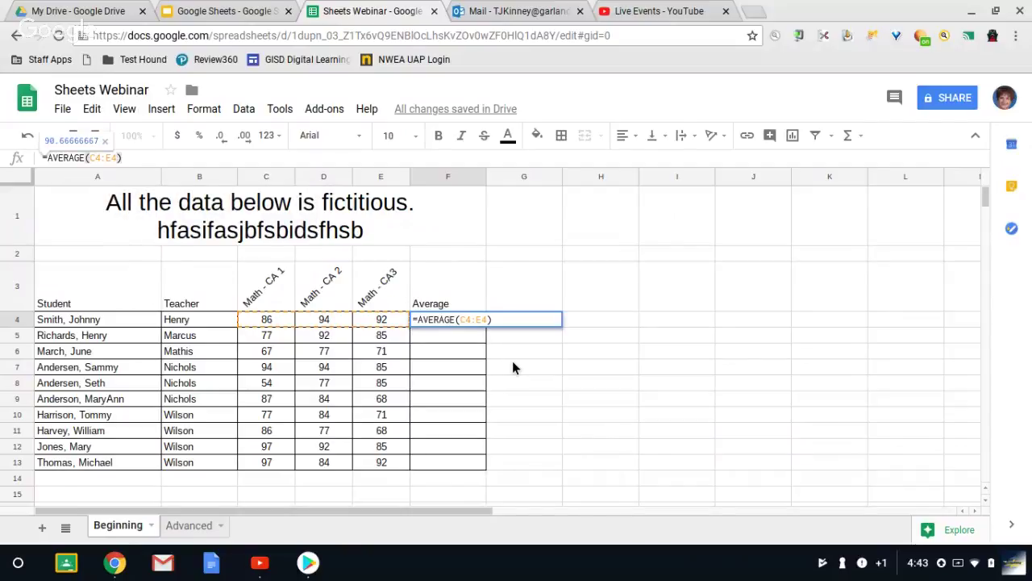
{"action": "key", "text": "Return"}
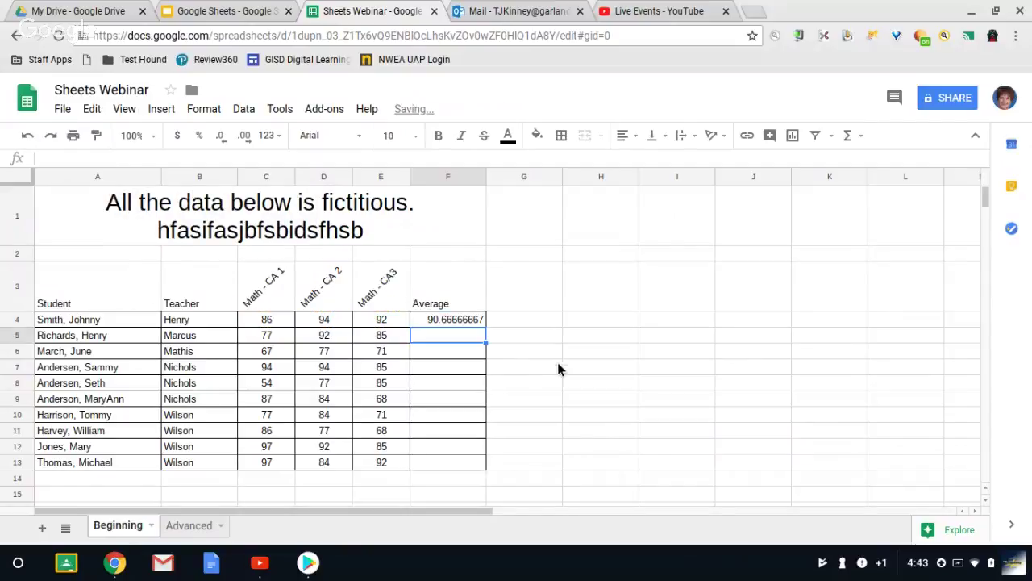
{"action": "left_click", "coordinate": [474, 321]}
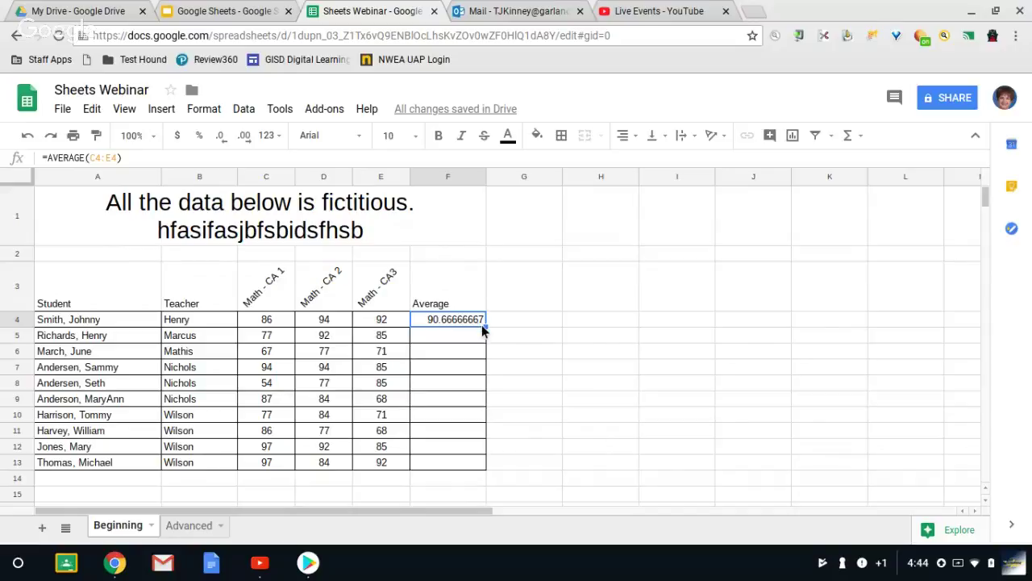
{"action": "left_click_drag", "start_coordinate": [486, 326], "coordinate": [479, 464]}
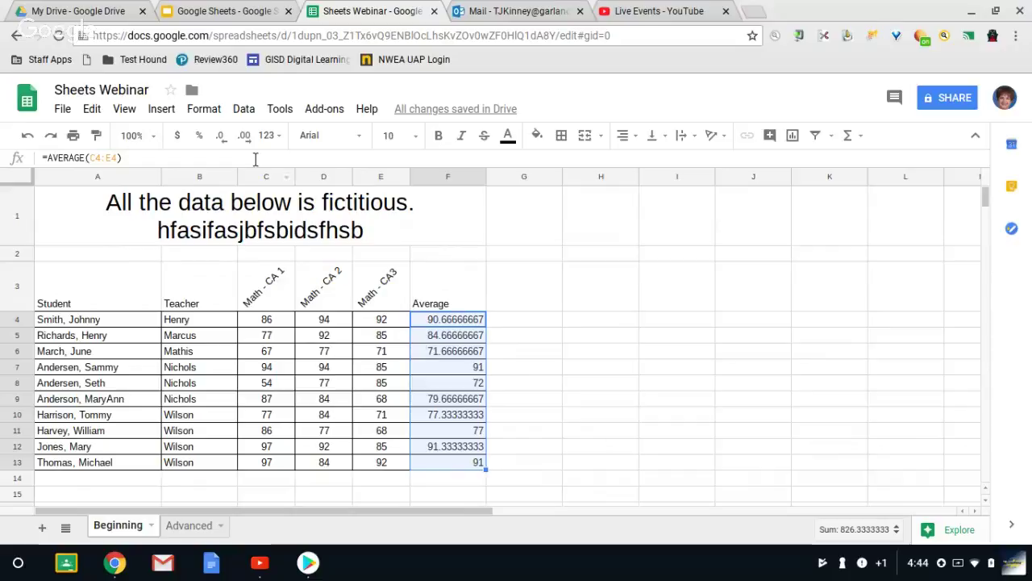
Step: Apply the two-decimal Number format to the averages in F4:F13
{"action": "left_click", "coordinate": [206, 108]}
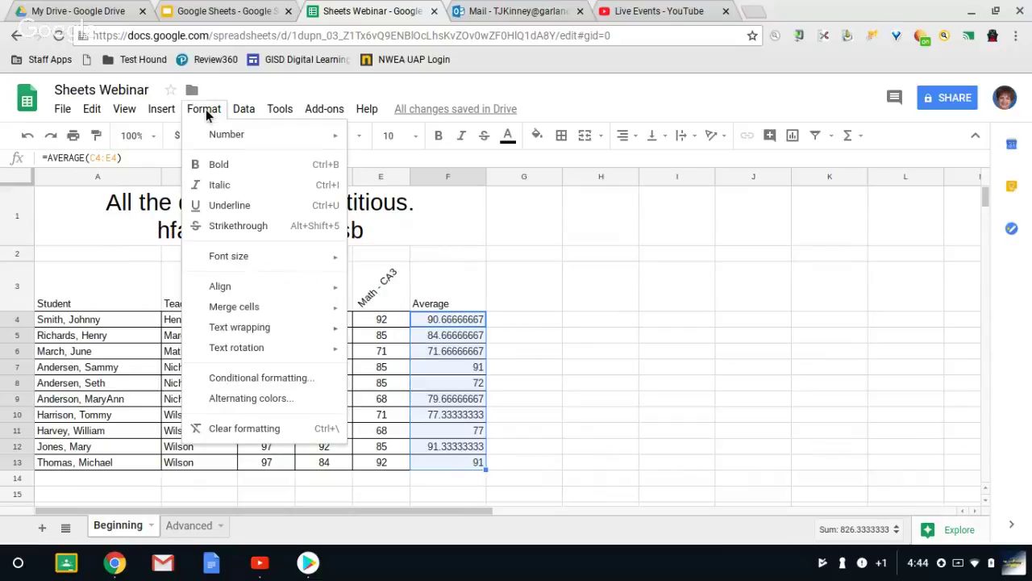
{"action": "mouse_move", "coordinate": [272, 145]}
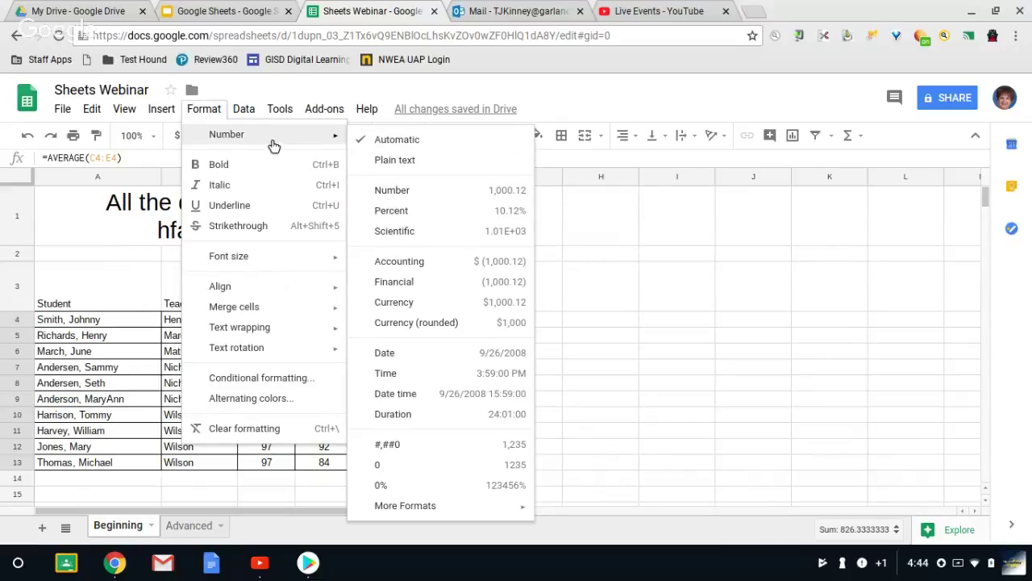
{"action": "left_click", "coordinate": [458, 195]}
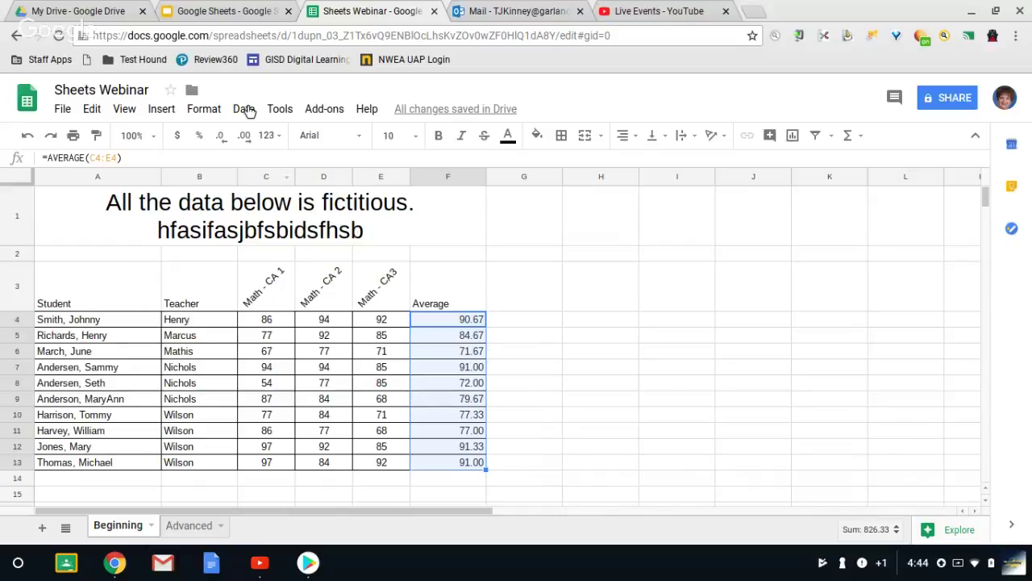
Step: Format the averages in F4:F13 as whole numbers using the 0 number format
{"action": "left_click", "coordinate": [200, 110]}
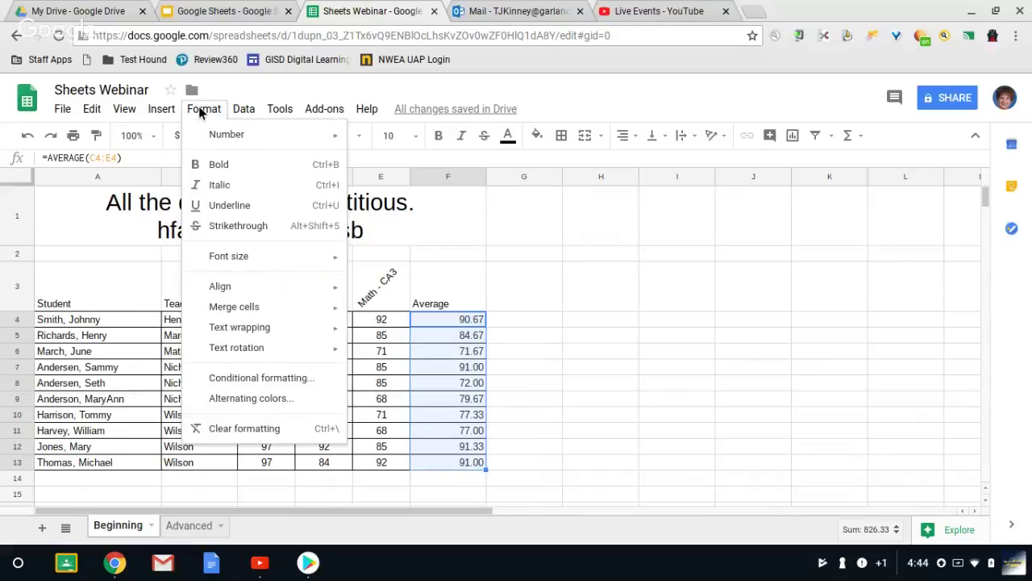
{"action": "mouse_move", "coordinate": [272, 135]}
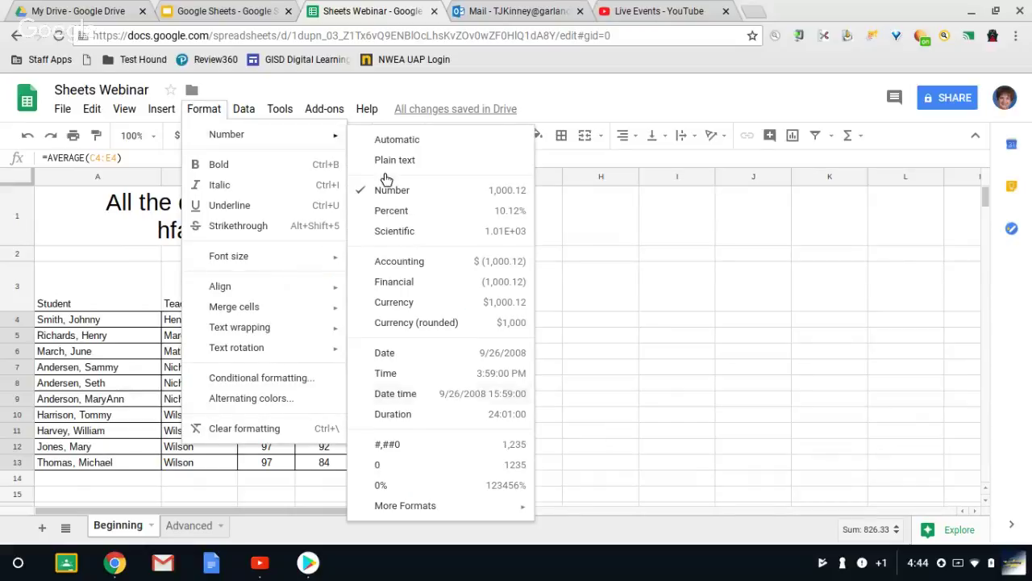
{"action": "left_click", "coordinate": [500, 468]}
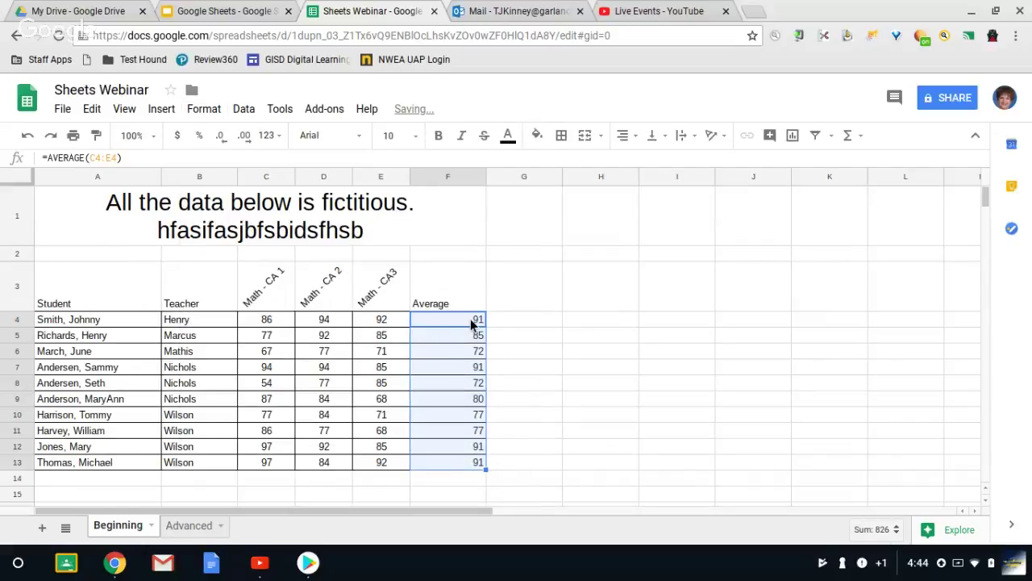
{"action": "left_click", "coordinate": [527, 463]}
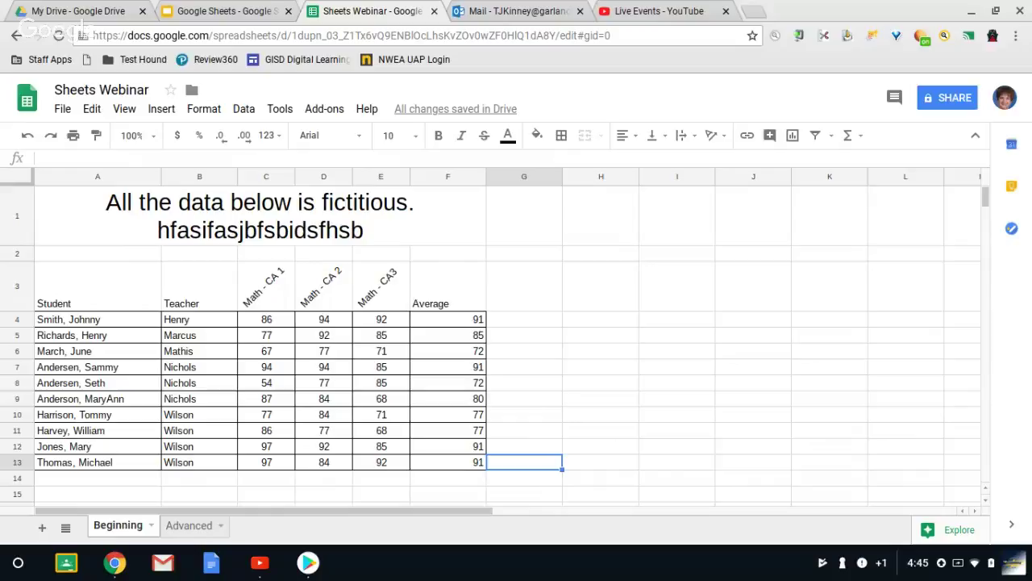
Step: Fill the low score cells C8, C6 and E9 with yellow
{"action": "left_click", "coordinate": [266, 381]}
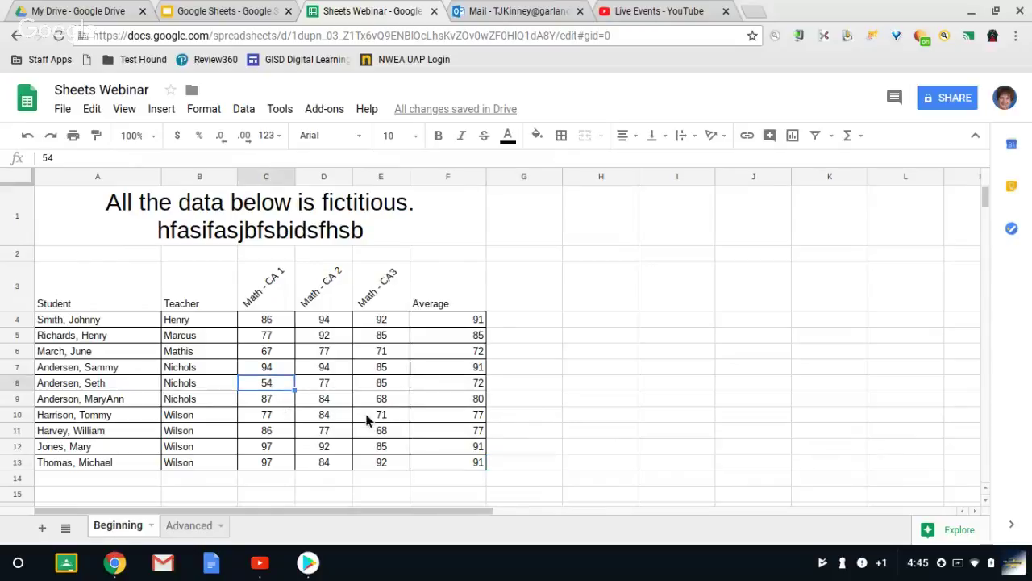
{"action": "left_click", "coordinate": [538, 137]}
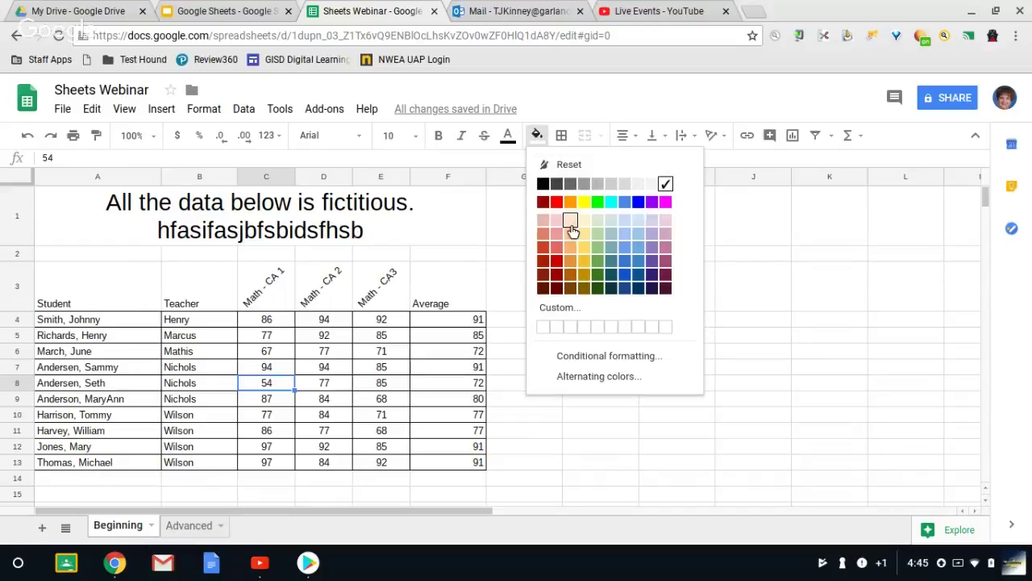
{"action": "left_click", "coordinate": [583, 203]}
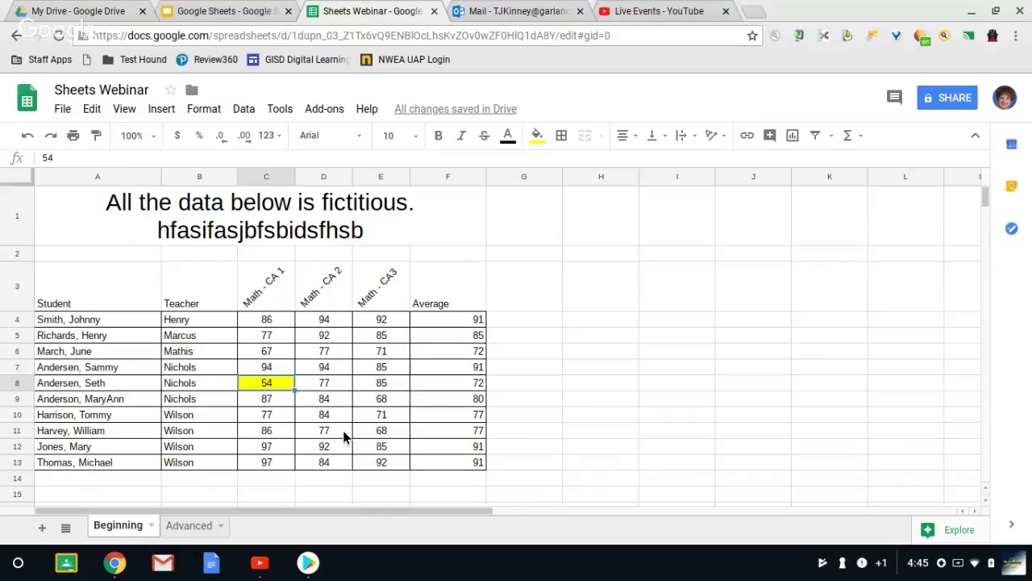
{"action": "left_click", "coordinate": [283, 355]}
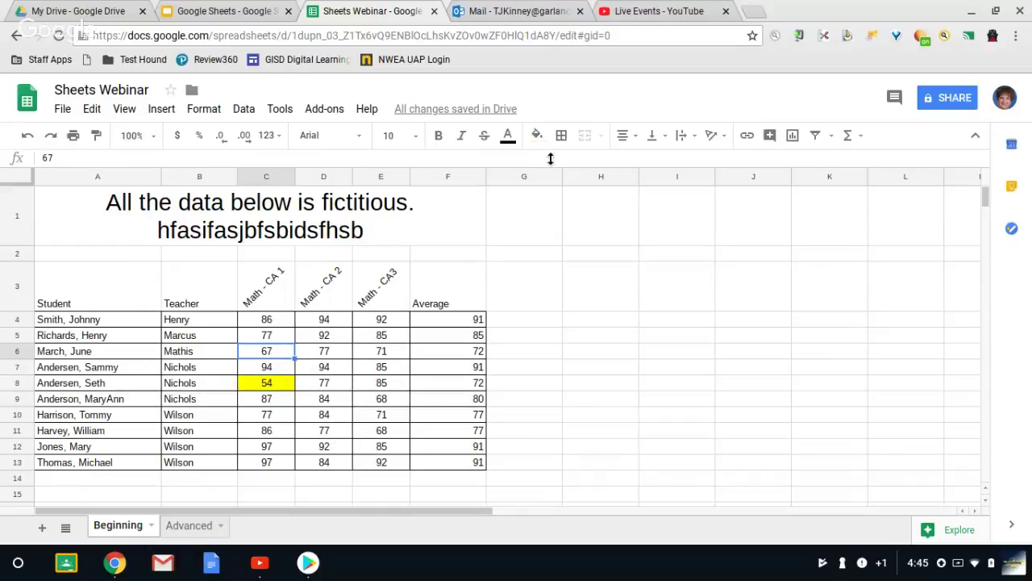
{"action": "left_click", "coordinate": [538, 138]}
{"action": "left_click", "coordinate": [584, 204]}
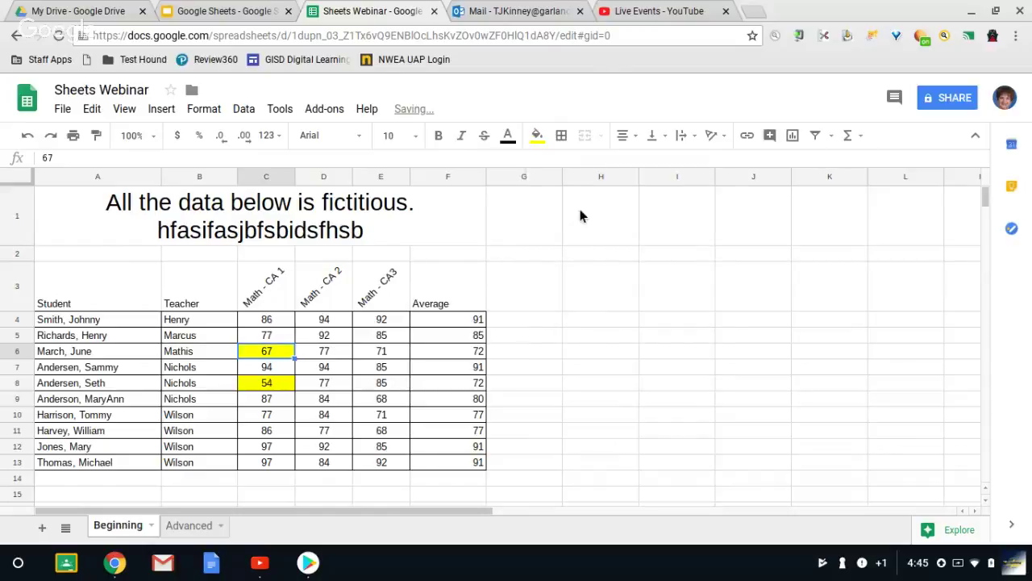
{"action": "left_click", "coordinate": [384, 398]}
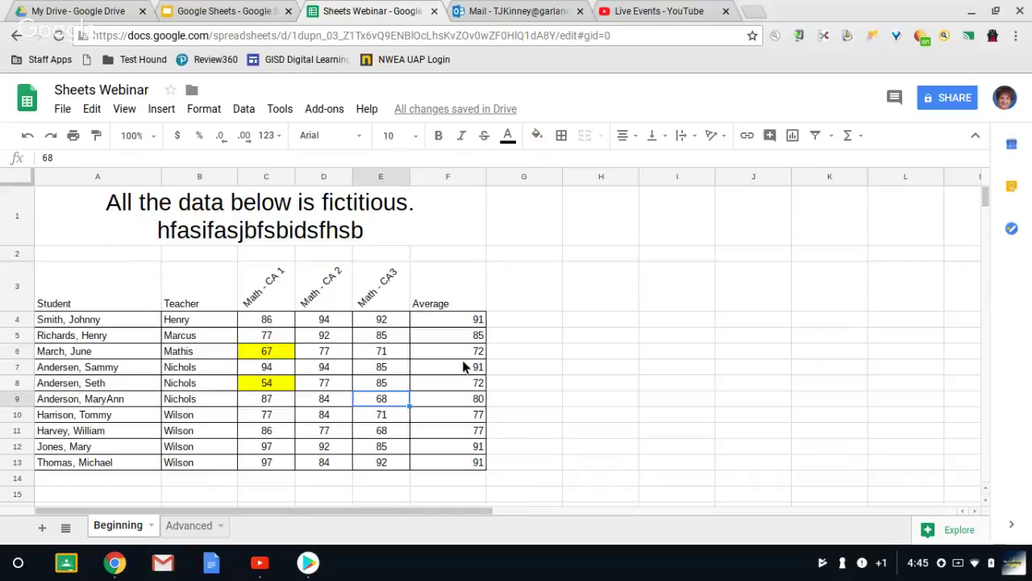
{"action": "left_click", "coordinate": [537, 136]}
{"action": "left_click", "coordinate": [588, 207]}
Step: Replace the underscore in cell A28 below the Practice Data with the same numbered student name as in A29
{"action": "left_click_drag", "start_coordinate": [990, 203], "coordinate": [989, 207]}
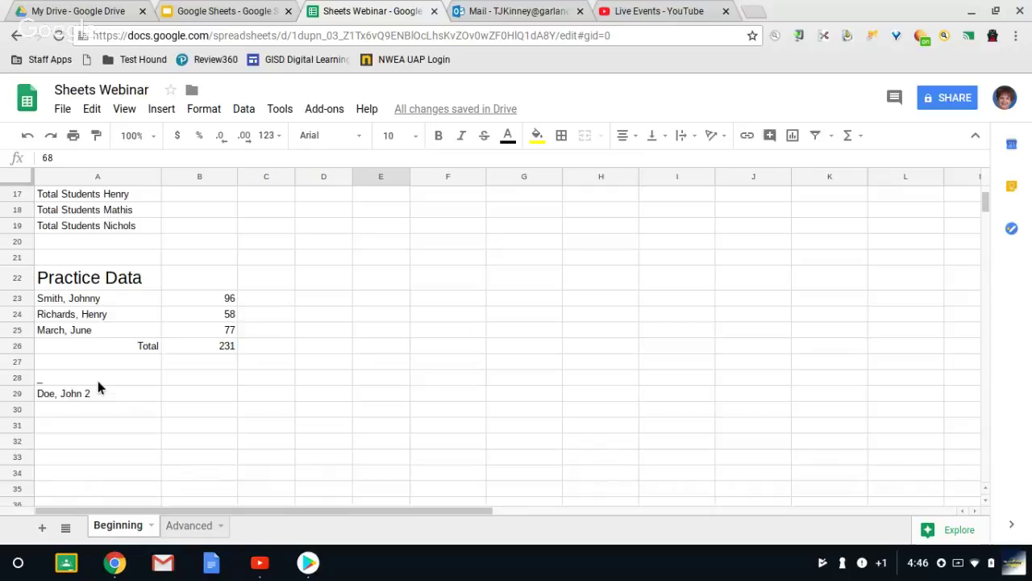
{"action": "left_click", "coordinate": [121, 377]}
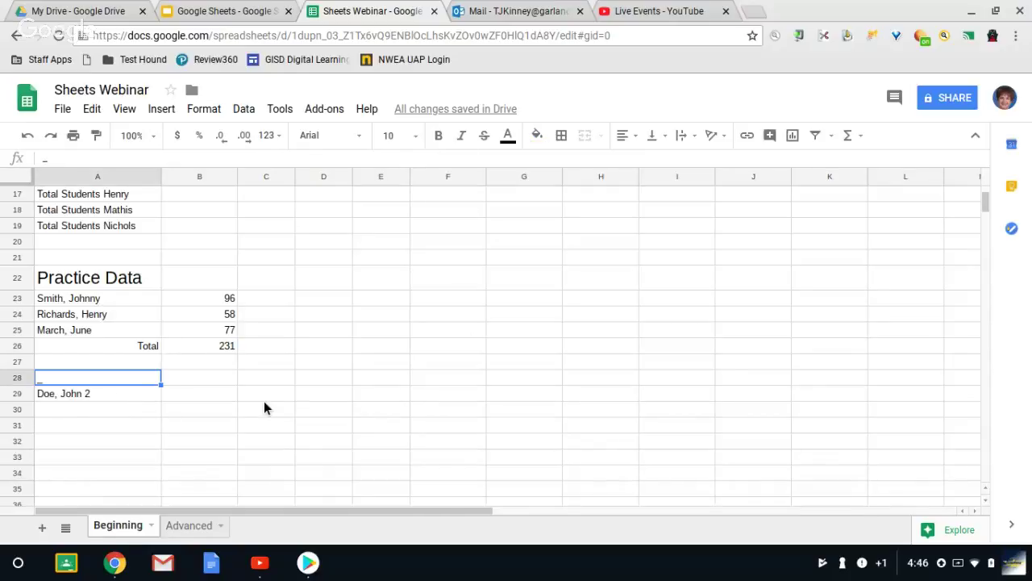
{"action": "key", "text": "Up"}
{"action": "key", "text": "Down"}
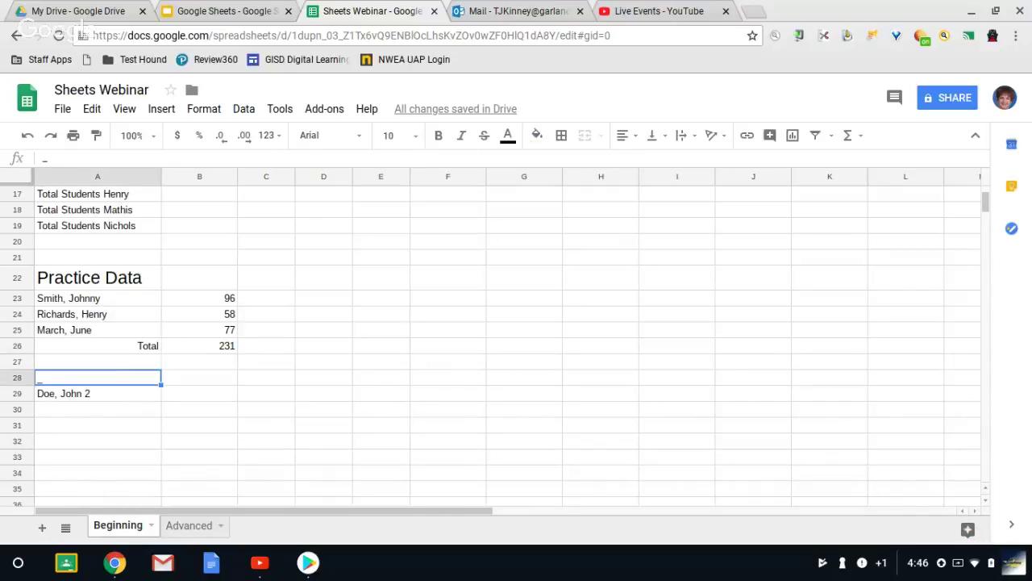
{"action": "key", "text": "Down"}
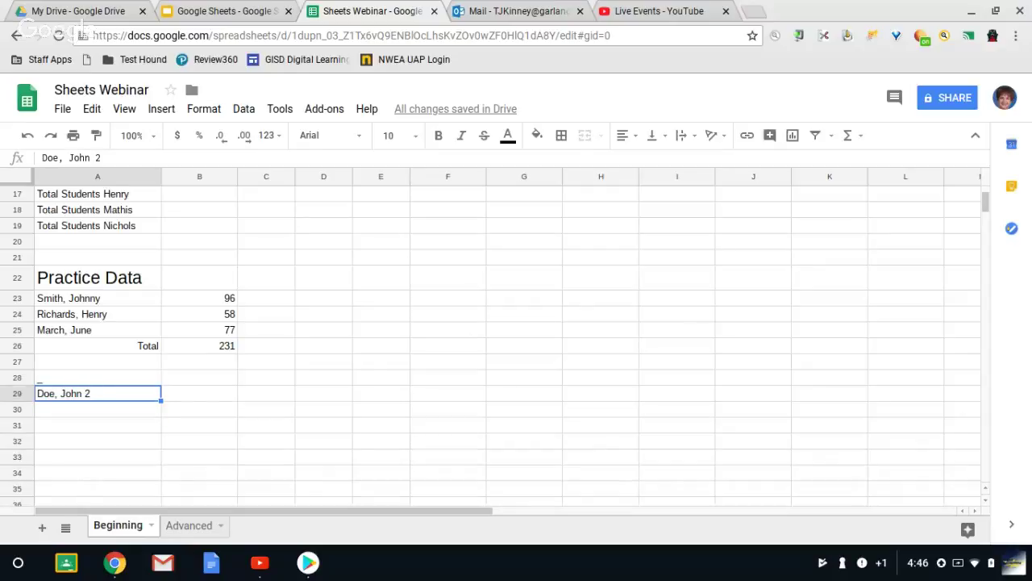
{"action": "key", "text": "Down"}
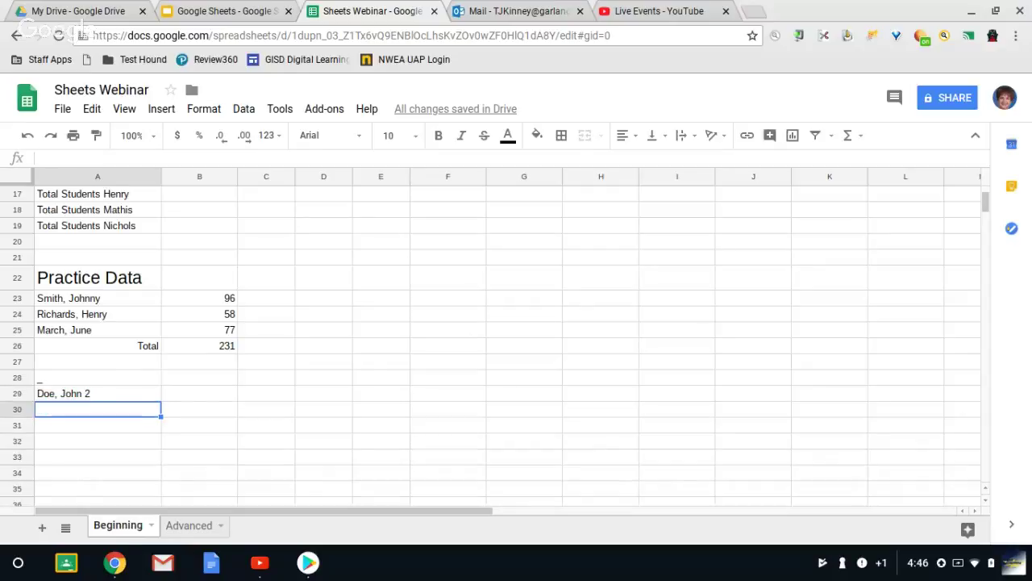
{"action": "left_click", "coordinate": [47, 376]}
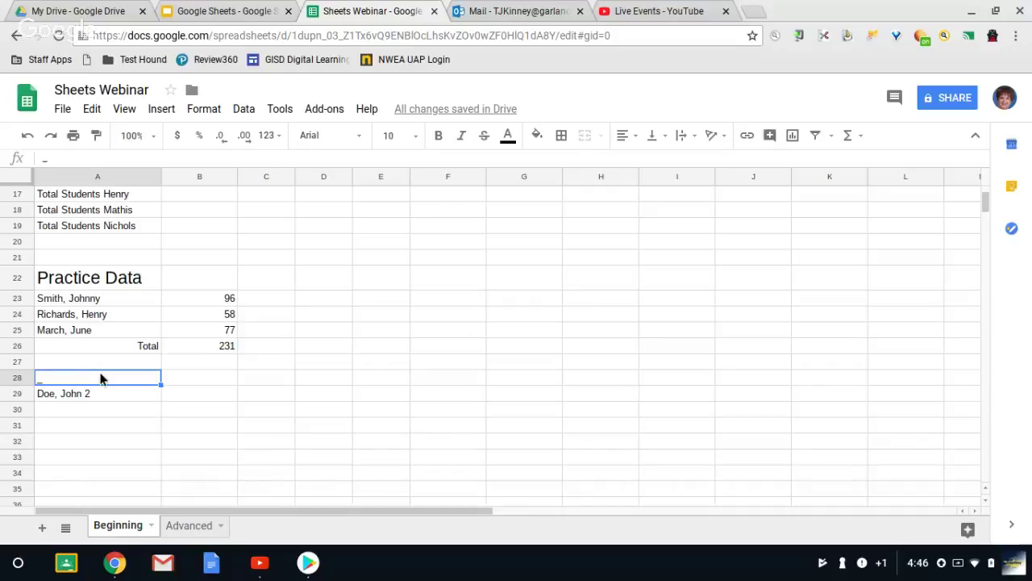
{"action": "type", "text": "Doe, John 2"}
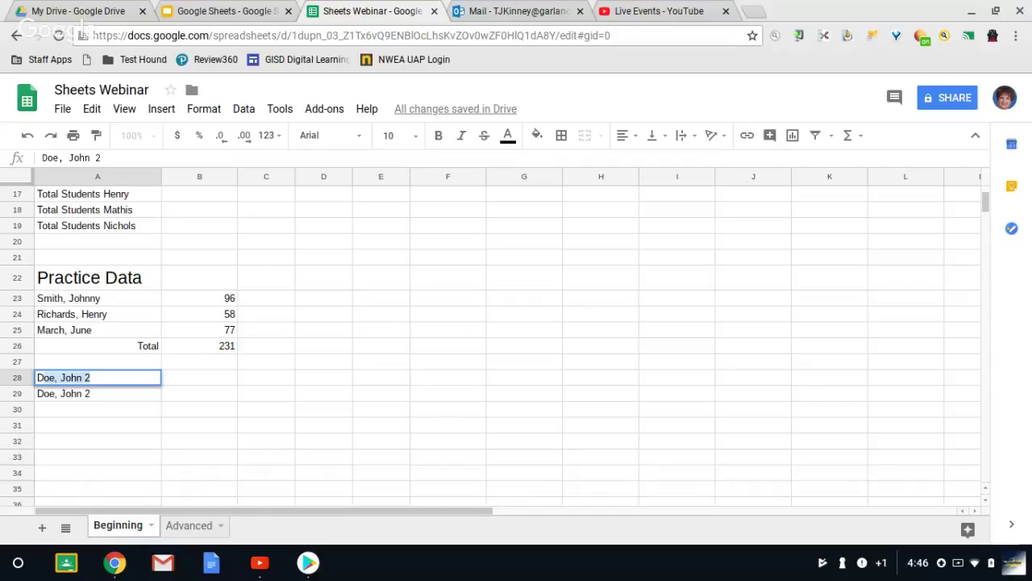
{"action": "key", "text": "Return"}
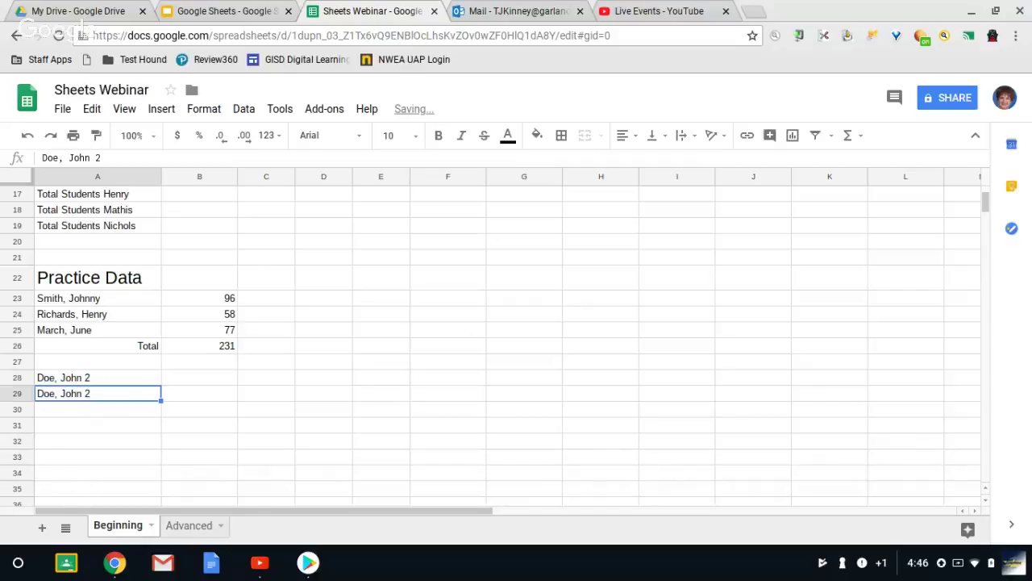
Step: Change the number at the end of the student name in cell A28 to 1
{"action": "left_click", "coordinate": [95, 371]}
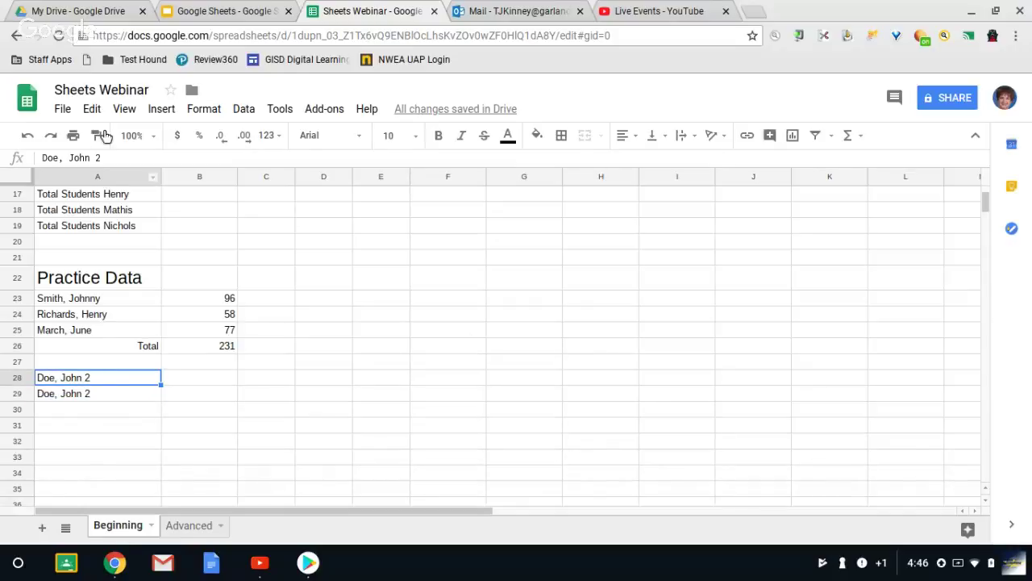
{"action": "left_click", "coordinate": [105, 158]}
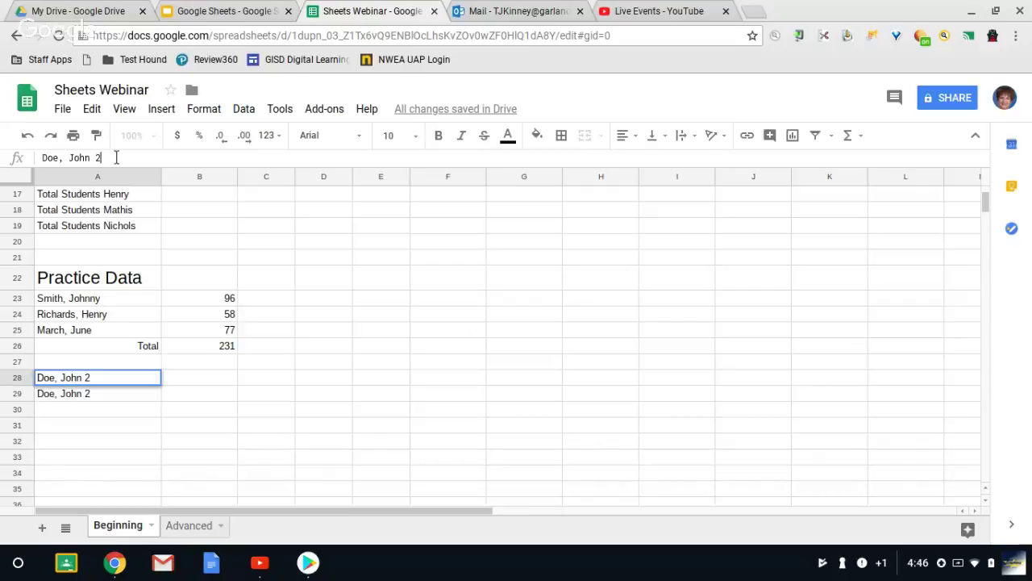
{"action": "key", "text": "BackSpace"}
{"action": "type", "text": "1"}
{"action": "key", "text": "Return"}
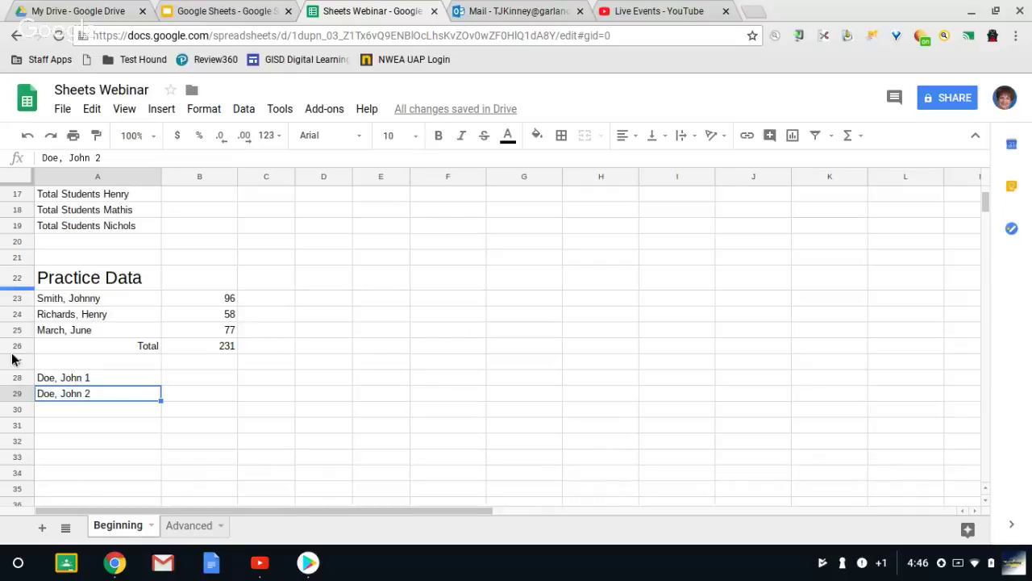
Step: Extend the numbered student name series from A28:A29 down through cell A34
{"action": "left_click", "coordinate": [134, 376]}
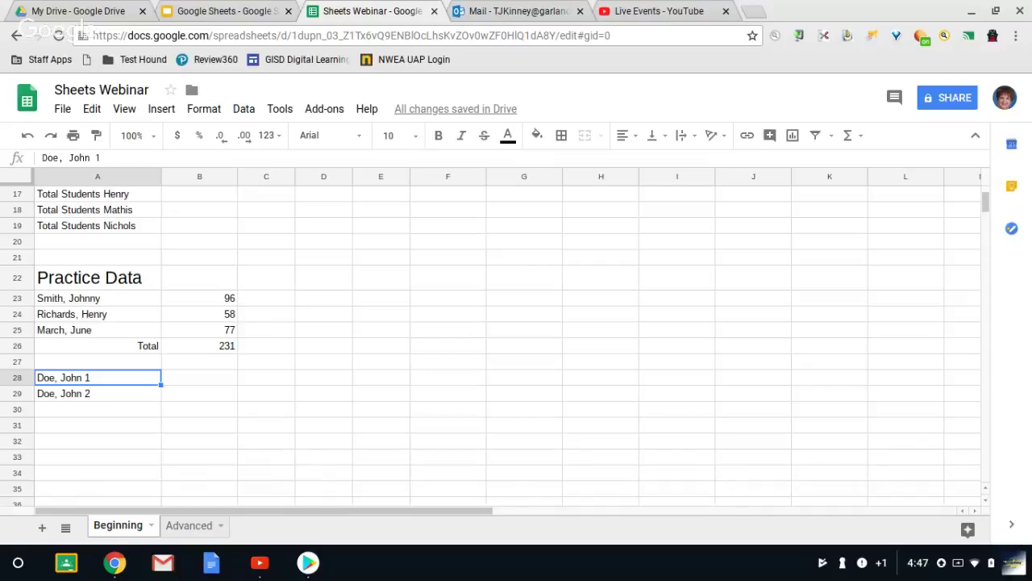
{"action": "left_click", "coordinate": [115, 391], "text": "shift"}
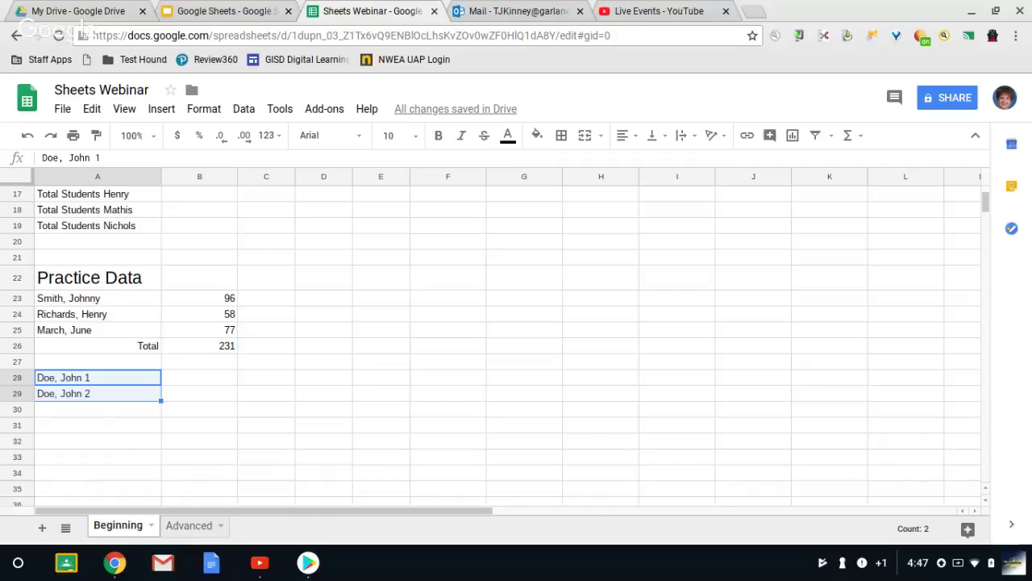
{"action": "left_click_drag", "start_coordinate": [160, 401], "coordinate": [152, 471]}
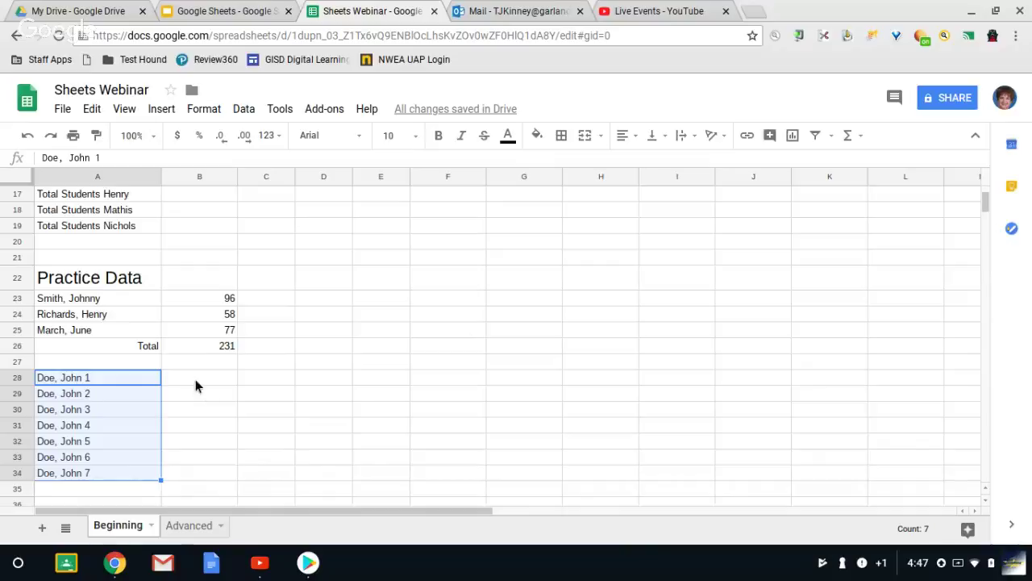
Step: Switch to the Advanced sheet and look over its score table and Practice Data
{"action": "left_click", "coordinate": [191, 526]}
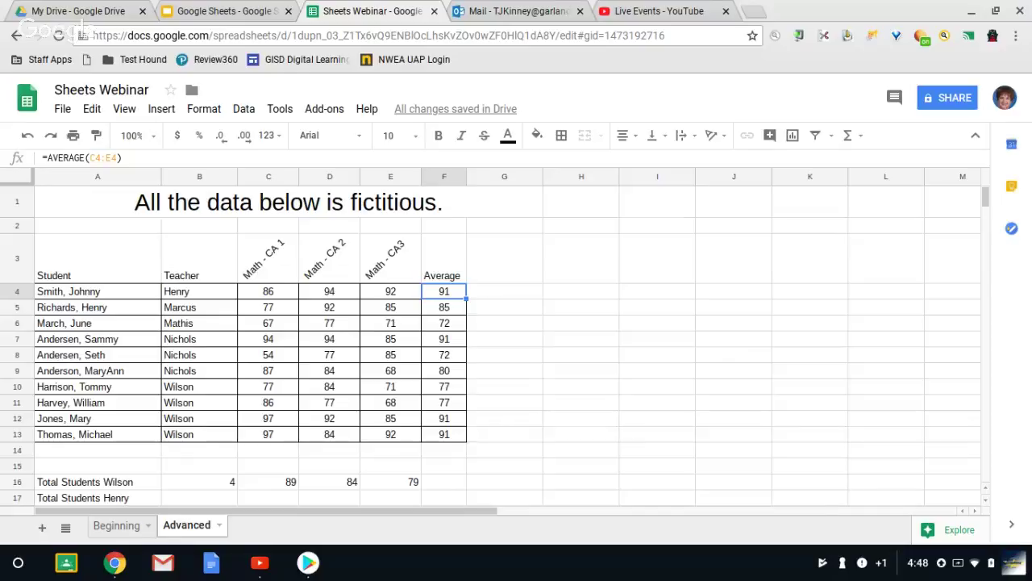
{"action": "right_click", "coordinate": [193, 530]}
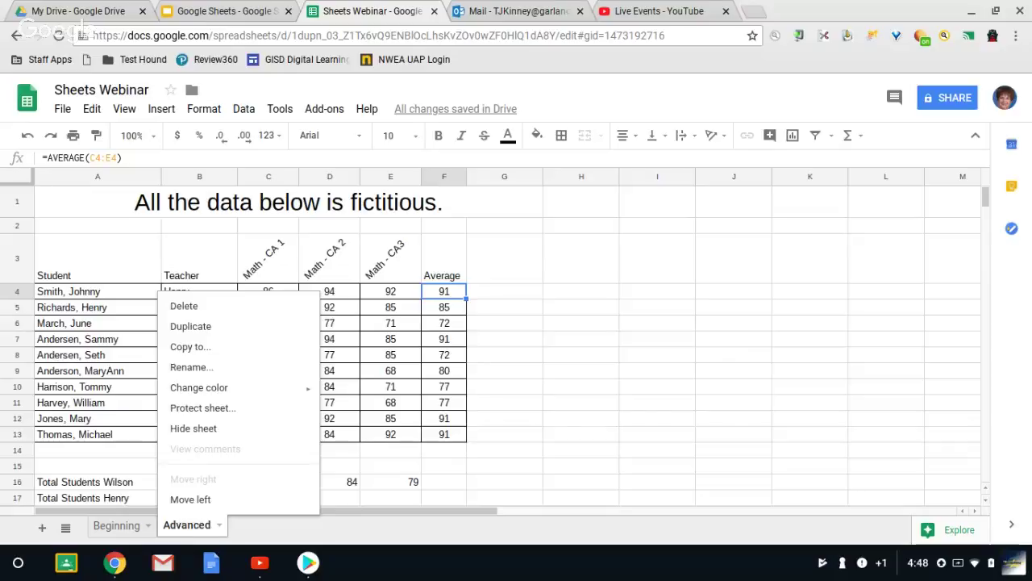
{"action": "left_click", "coordinate": [254, 534]}
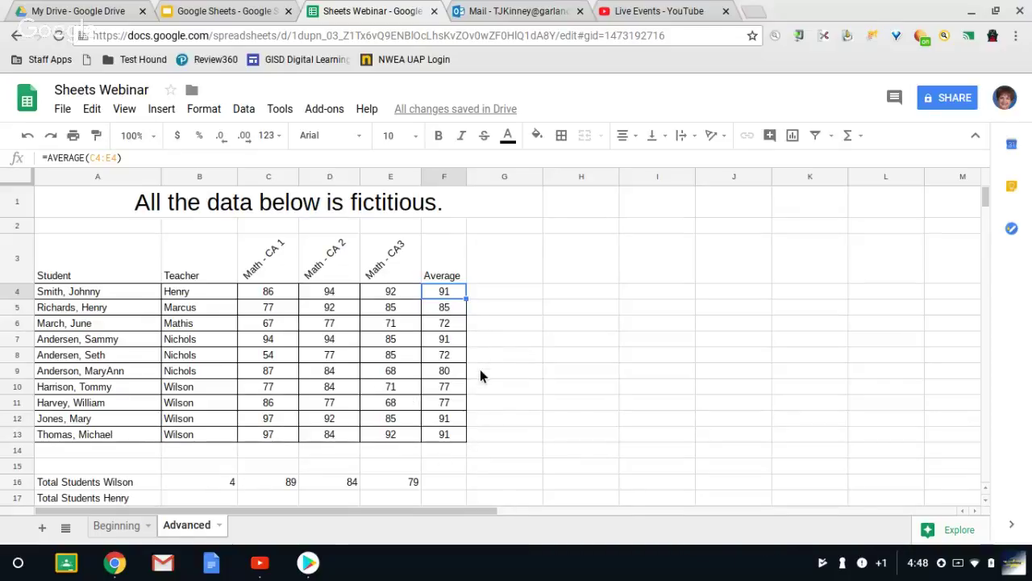
{"action": "scroll", "coordinate": [726, 290], "scroll_direction": "down", "scroll_amount": 1}
{"action": "scroll", "coordinate": [986, 196], "scroll_direction": "down", "scroll_amount": 4}
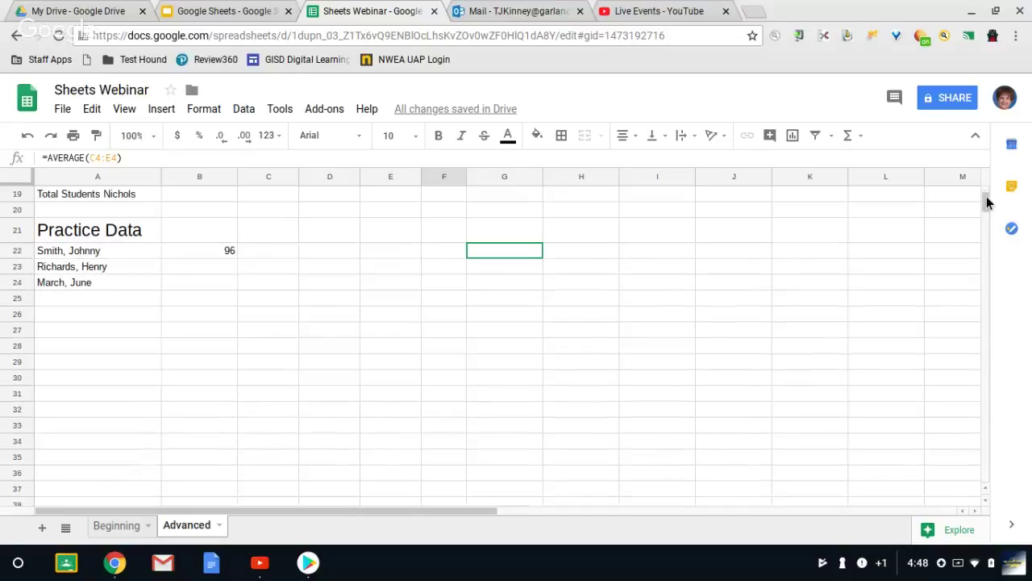
{"action": "scroll", "coordinate": [987, 196], "scroll_direction": "up", "scroll_amount": 5}
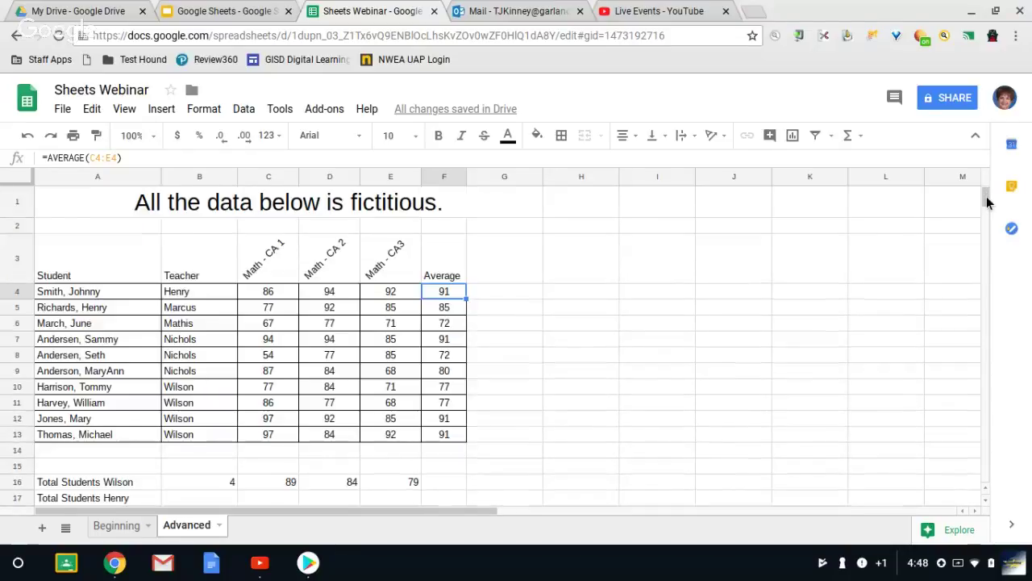
Step: Examine the formulas behind the first teacher's student total in B16 and the score average in C16
{"action": "left_click", "coordinate": [211, 468]}
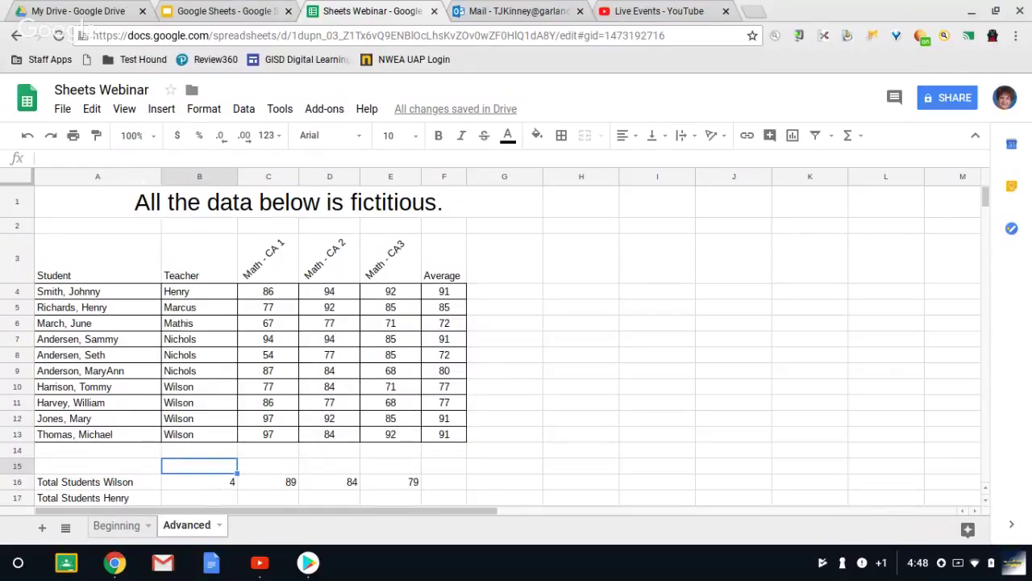
{"action": "left_click", "coordinate": [200, 482]}
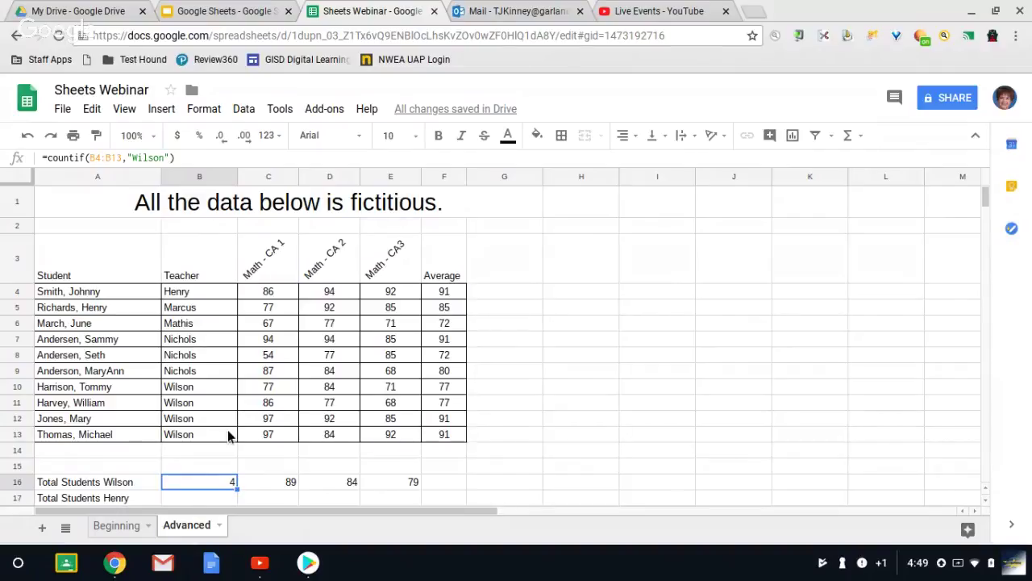
{"action": "left_click", "coordinate": [284, 482]}
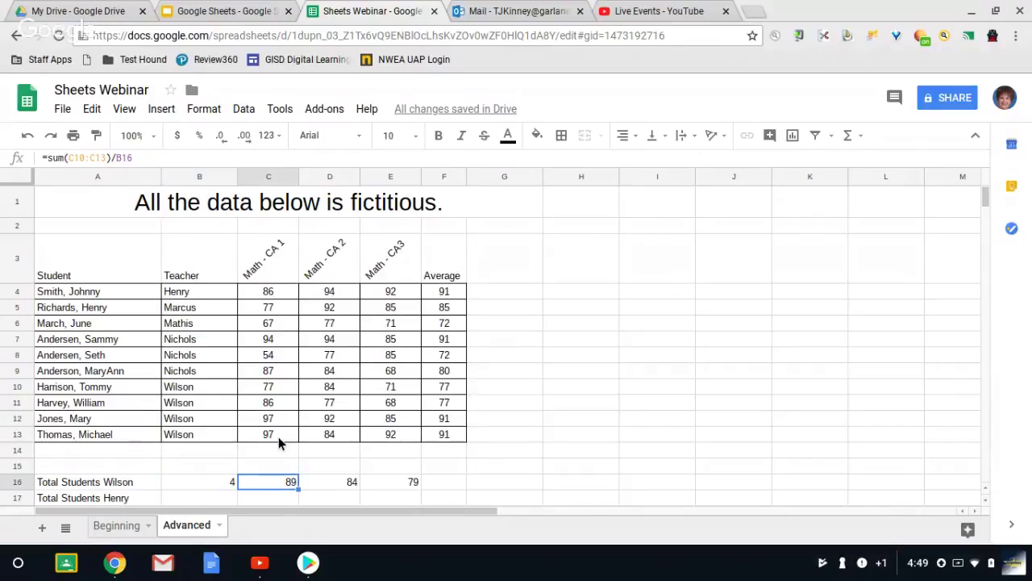
Step: Fill the COUNTIF formula from B16 down through B19 for the other teachers' student totals
{"action": "left_click", "coordinate": [194, 496]}
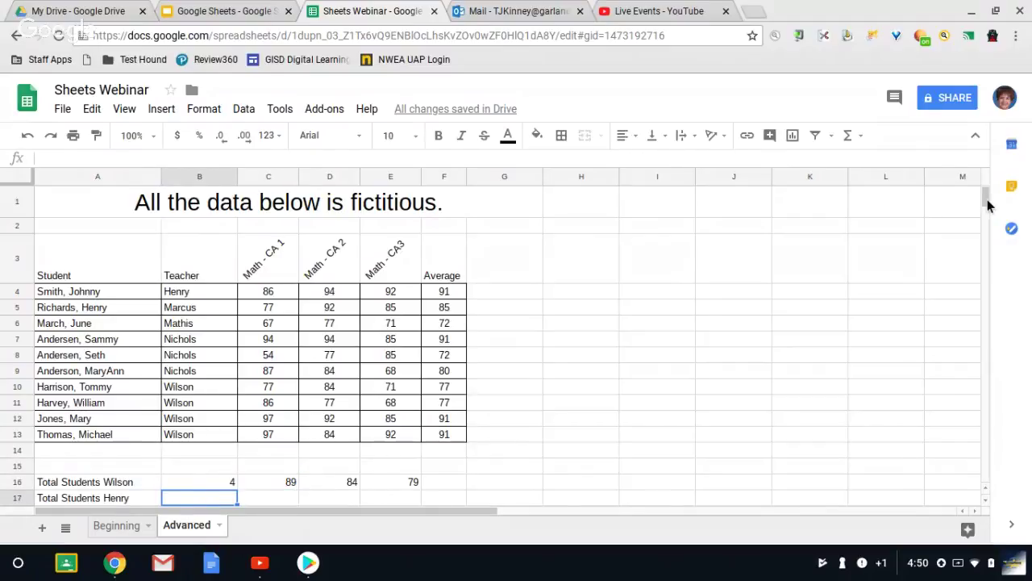
{"action": "scroll", "coordinate": [988, 206], "scroll_direction": "down", "scroll_amount": 3}
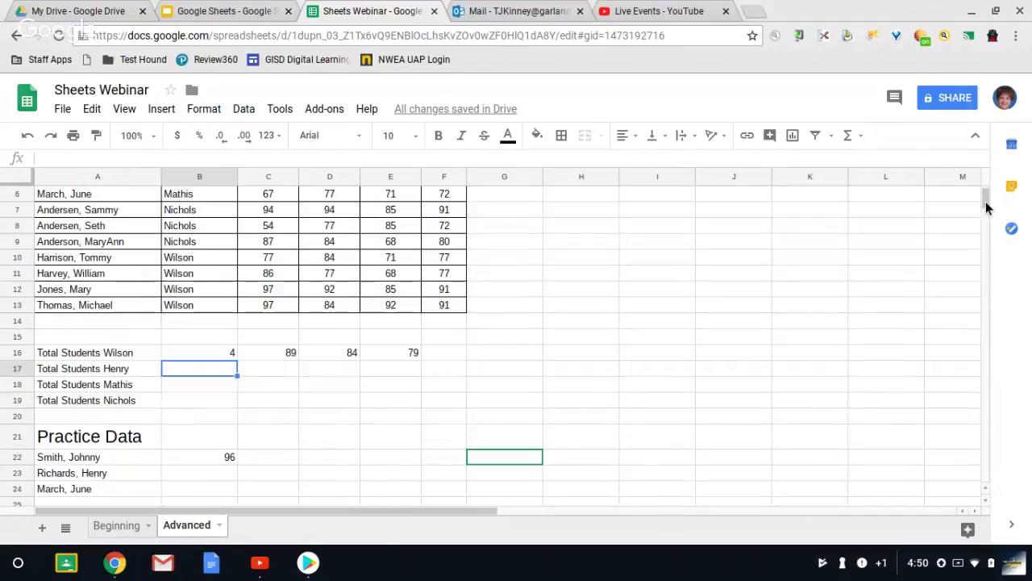
{"action": "left_click", "coordinate": [203, 352]}
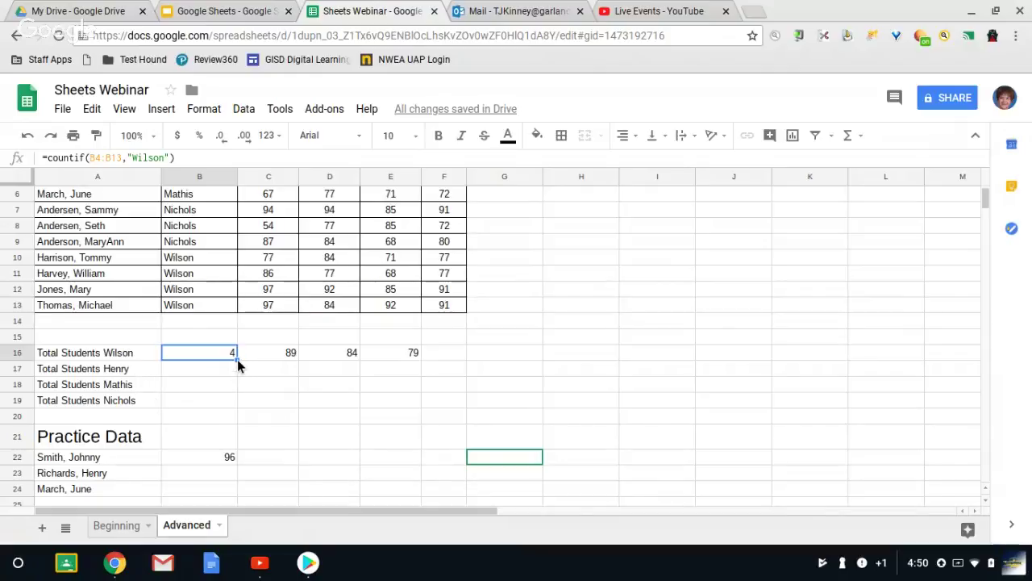
{"action": "left_click_drag", "start_coordinate": [238, 361], "coordinate": [238, 362]}
{"action": "left_click_drag", "start_coordinate": [238, 360], "coordinate": [240, 403]}
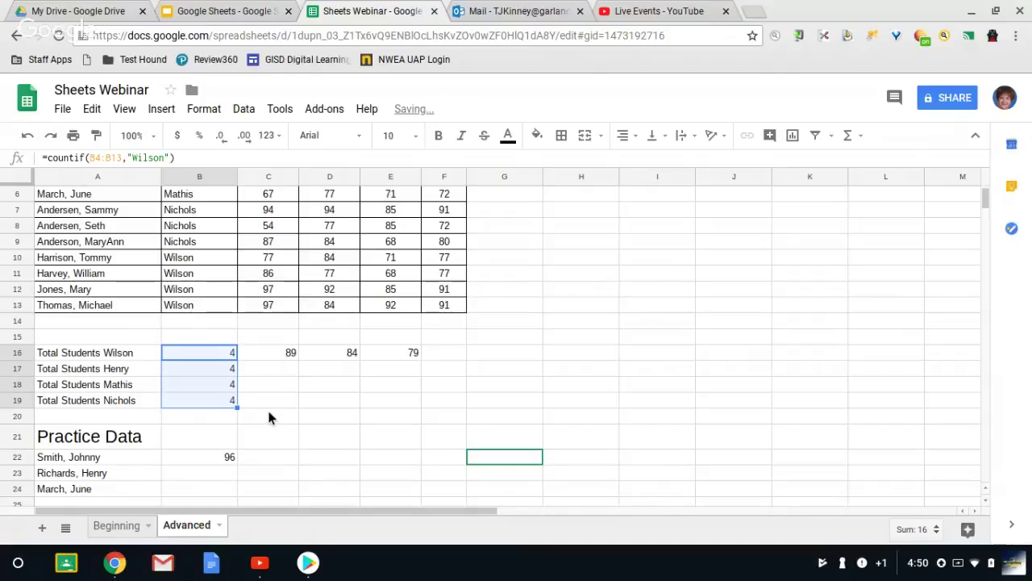
Step: Edit the COUNTIF formula in B17 to count the teacher named in that row's label over the range B4:B14
{"action": "left_click", "coordinate": [230, 369]}
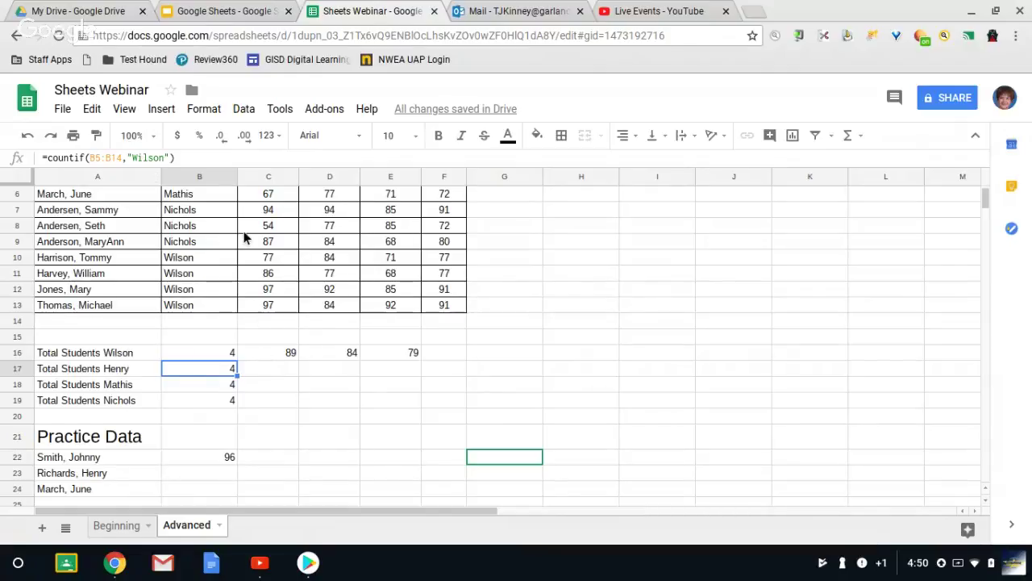
{"action": "scroll", "coordinate": [245, 239], "scroll_direction": "up", "scroll_amount": 2}
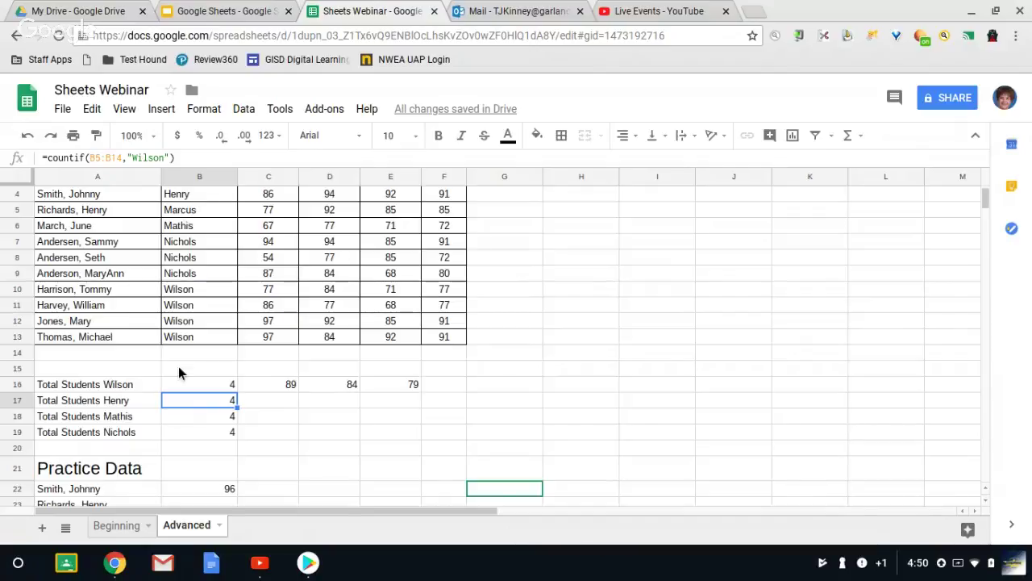
{"action": "left_click", "coordinate": [102, 158]}
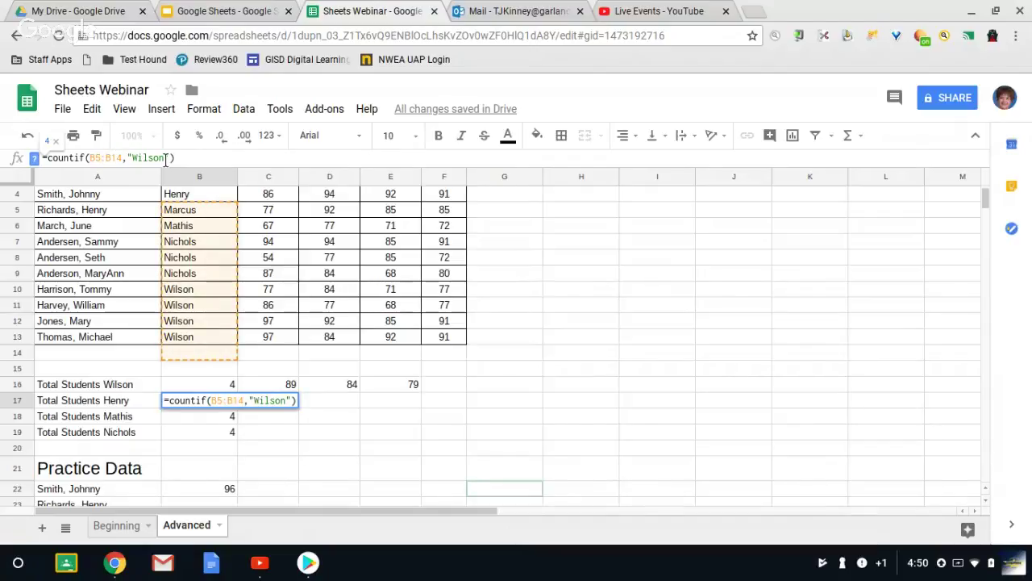
{"action": "key", "text": "BackSpace"}
{"action": "type", "text": "4"}
{"action": "key", "text": "BackSpace"}
{"action": "key", "text": "BackSpace"}
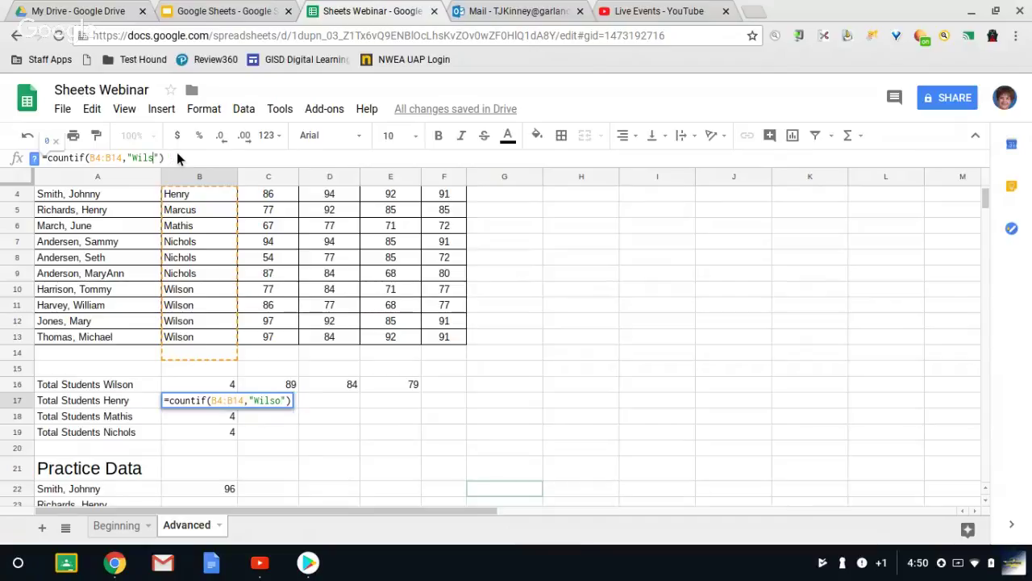
{"action": "key", "text": "BackSpace"}
{"action": "key", "text": "BackSpace"}
{"action": "key", "text": "BackSpace"}
{"action": "key", "text": "BackSpace"}
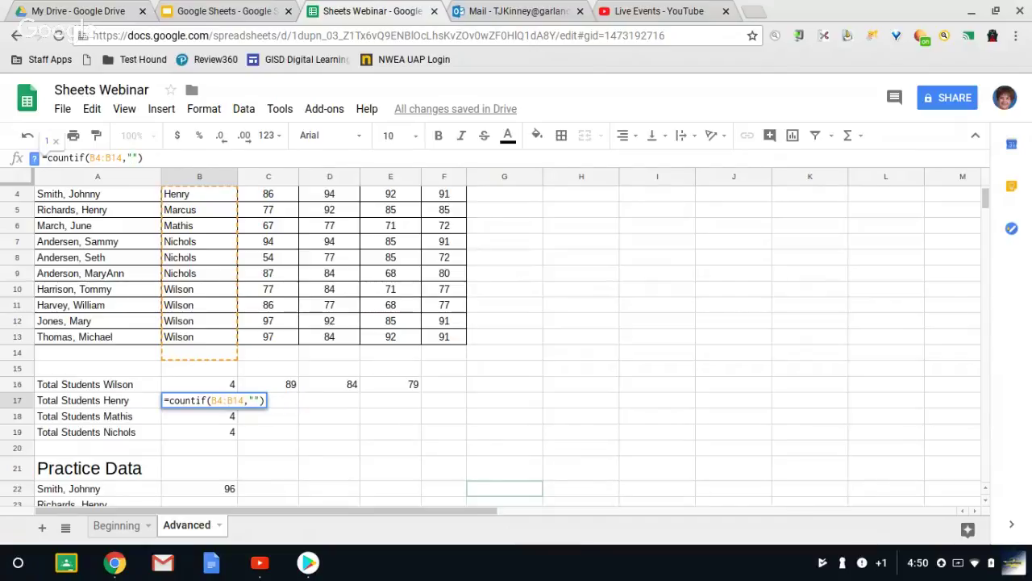
{"action": "type", "text": "Hery"}
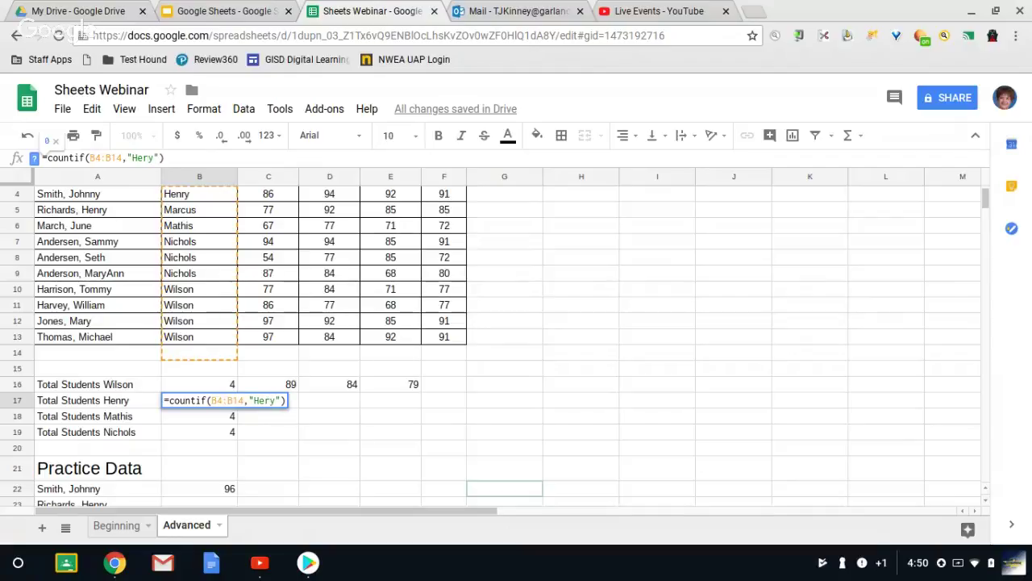
{"action": "type", "text": "n"}
{"action": "key", "text": "Return"}
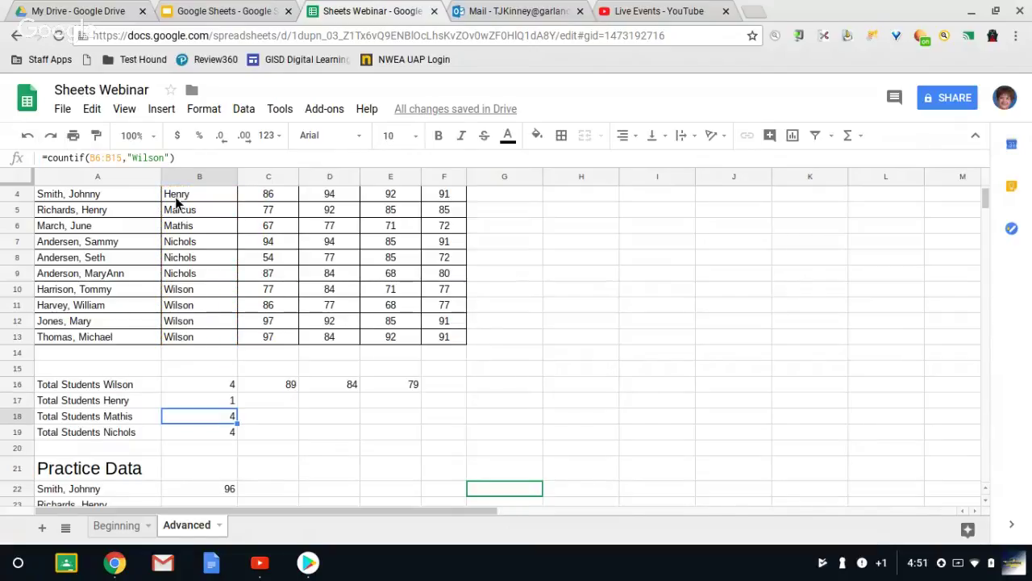
Step: Edit the COUNTIF formula in B18 to count the teacher named in that row's label over the range B4:B13
{"action": "left_click", "coordinate": [105, 158]}
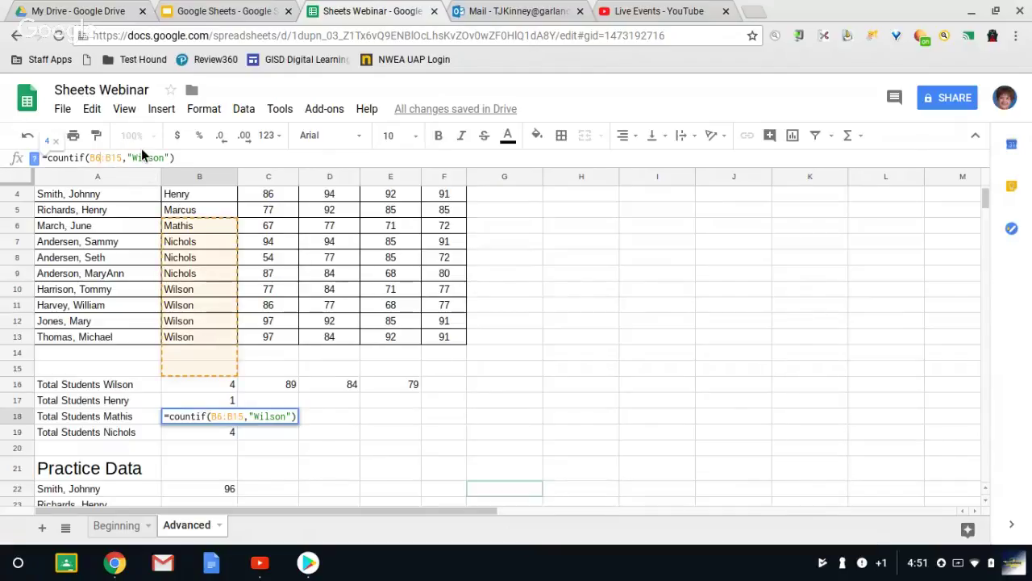
{"action": "type", "text": "4"}
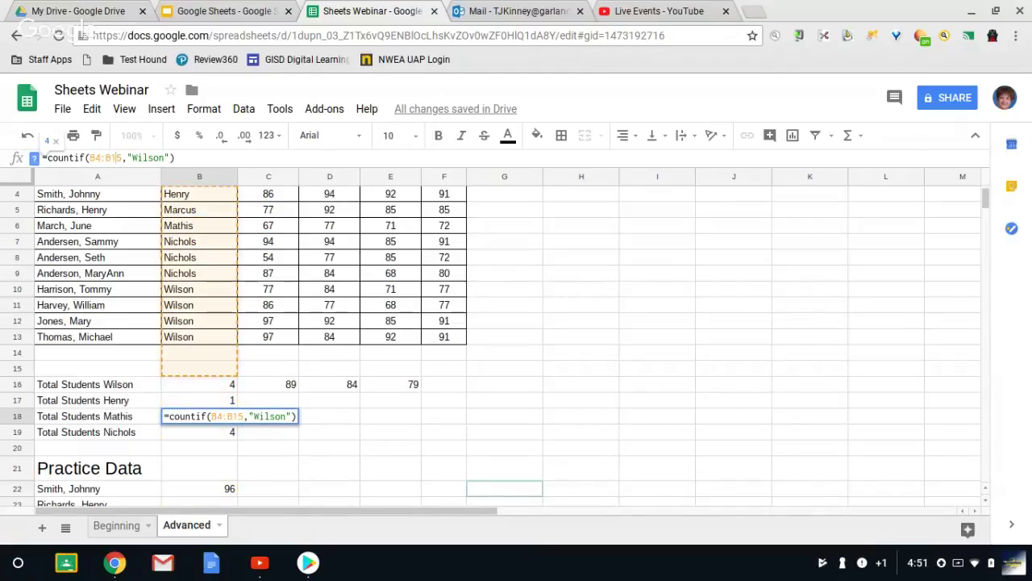
{"action": "key", "text": "BackSpace"}
{"action": "type", "text": "3"}
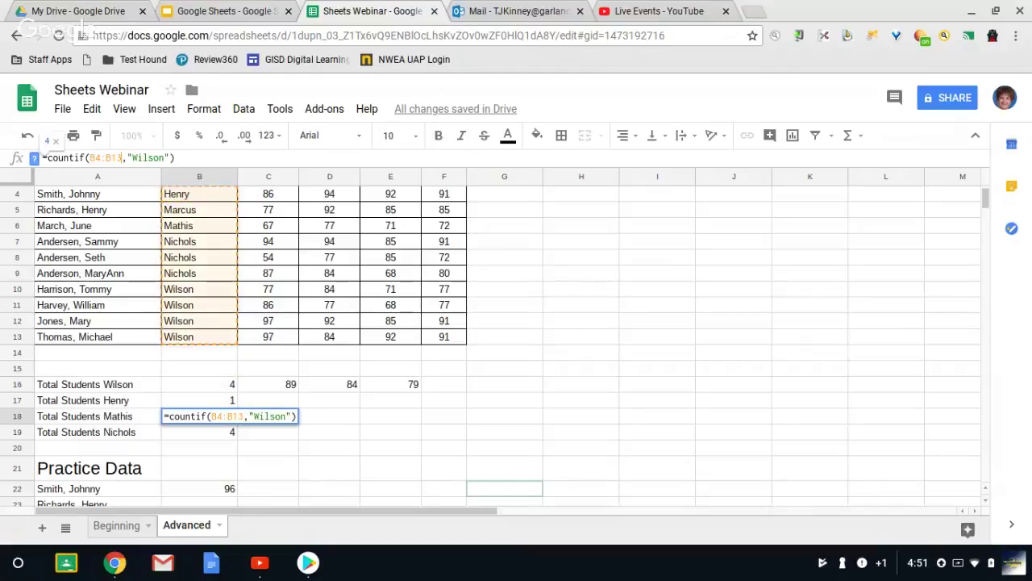
{"action": "left_click", "coordinate": [165, 157]}
{"action": "key", "text": "BackSpace"}
{"action": "key", "text": "BackSpace"}
{"action": "key", "text": "BackSpace"}
{"action": "key", "text": "BackSpace"}
{"action": "key", "text": "BackSpace"}
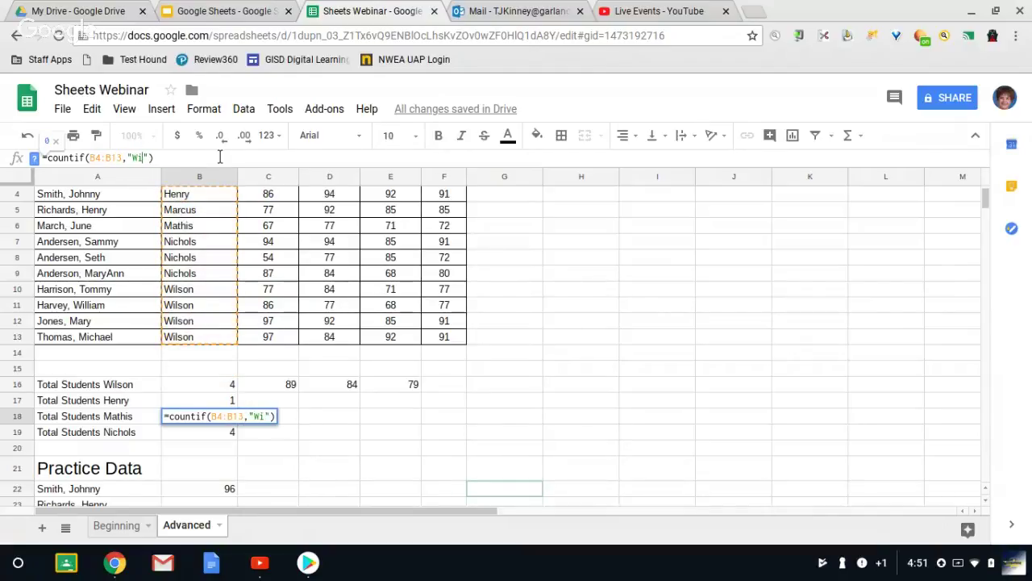
{"action": "key", "text": "BackSpace"}
{"action": "type", "text": "Mathis"}
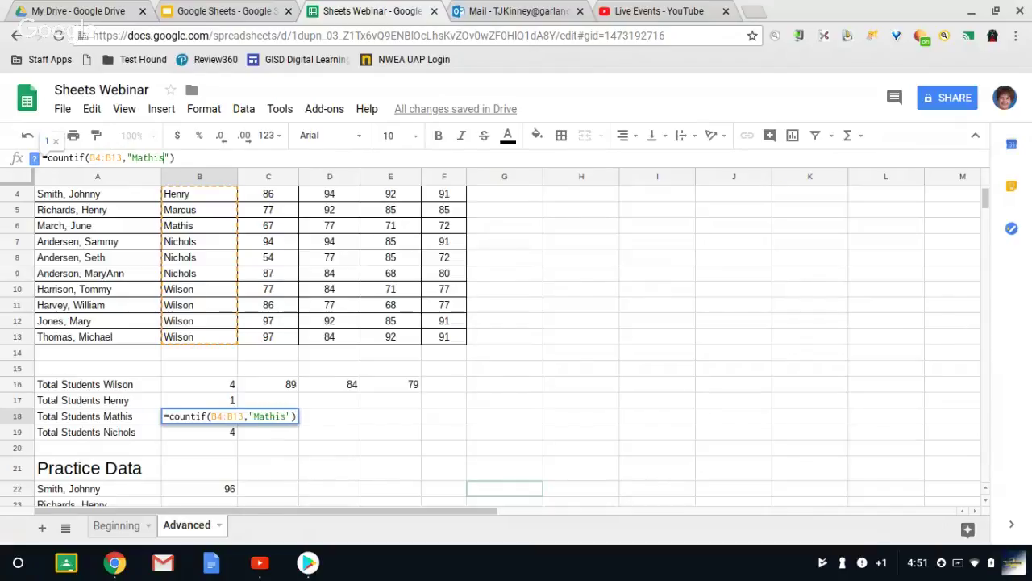
{"action": "key", "text": "Return"}
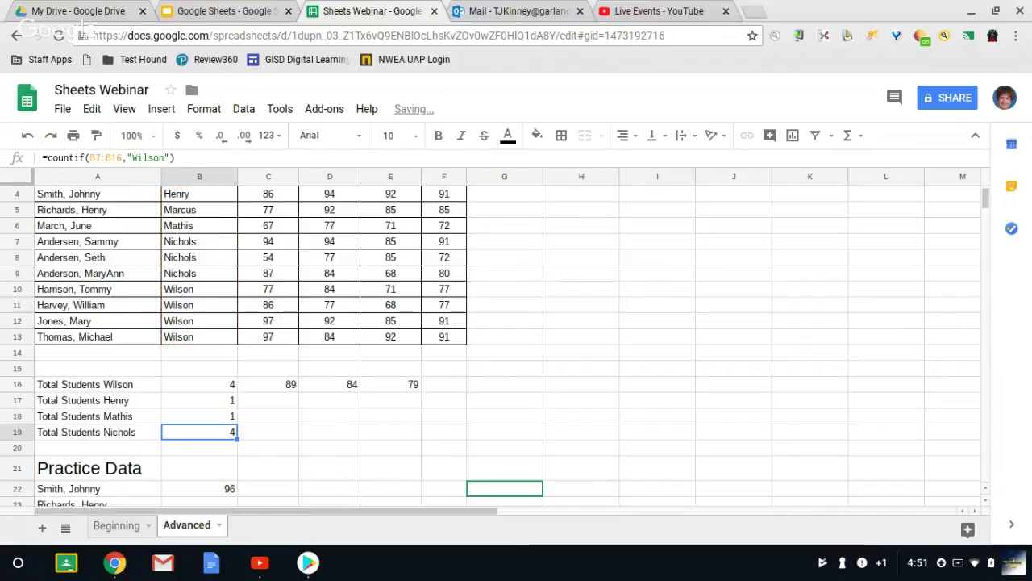
Step: Replace the teacher name in the COUNTIF formula in B19 with that row's teacher and set its range to B4:B13
{"action": "left_click", "coordinate": [179, 157]}
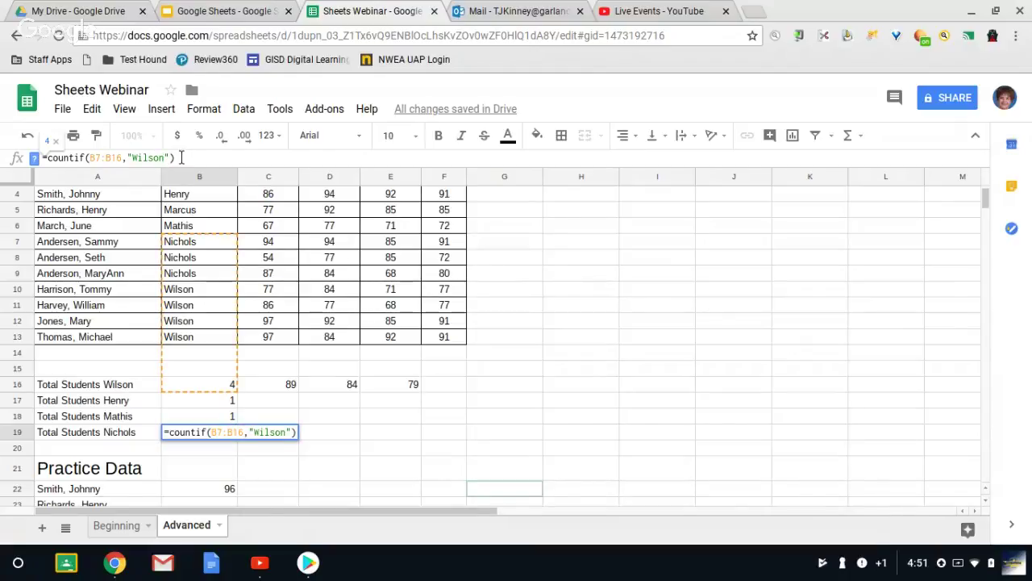
{"action": "key", "text": "Left"}
{"action": "key", "text": "Left"}
{"action": "key", "text": "BackSpace"}
{"action": "key", "text": "BackSpace"}
{"action": "key", "text": "BackSpace"}
{"action": "key", "text": "BackSpace"}
{"action": "key", "text": "BackSpace"}
{"action": "key", "text": "BackSpace"}
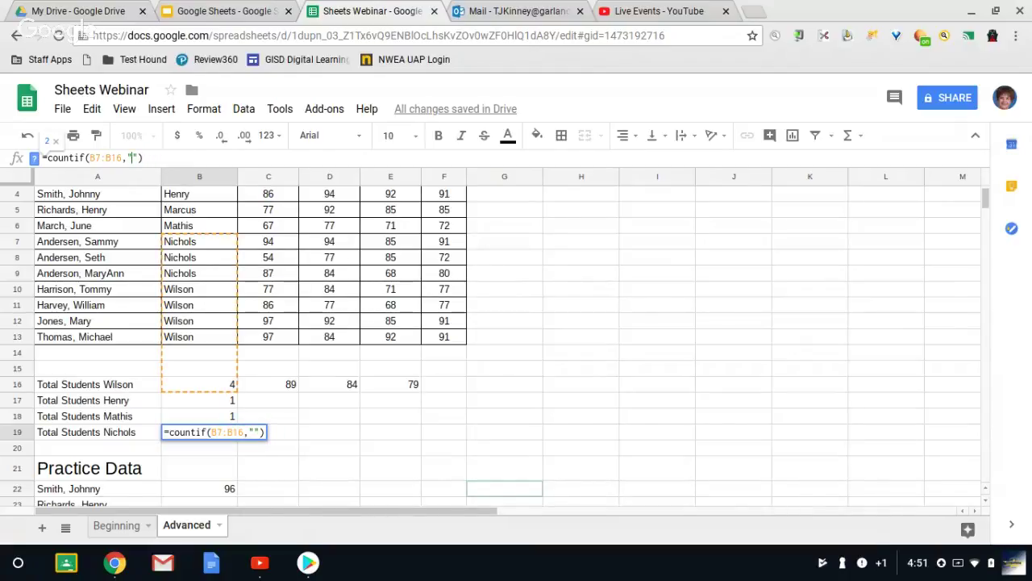
{"action": "type", "text": "Nichol"}
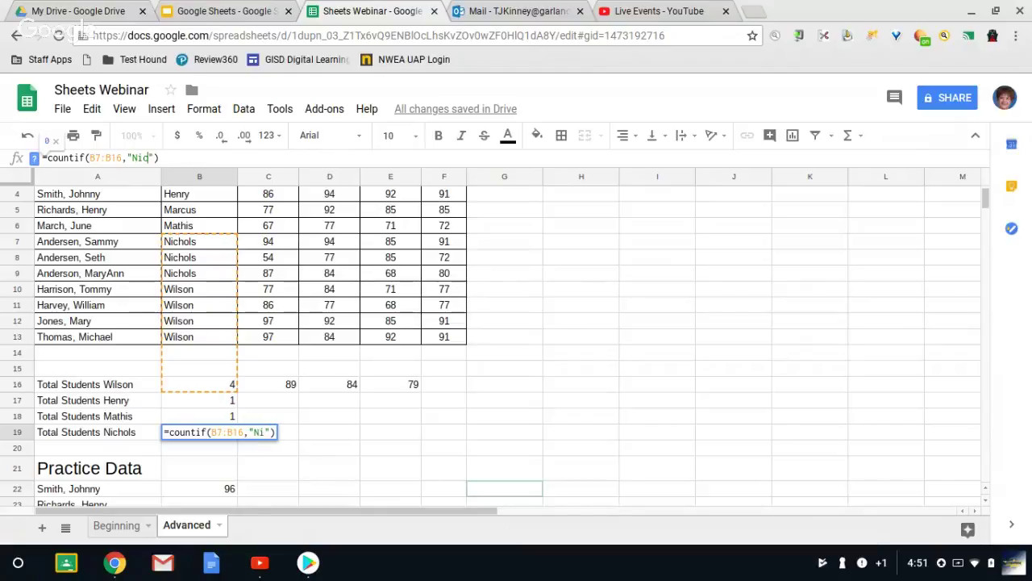
{"action": "type", "text": "os"}
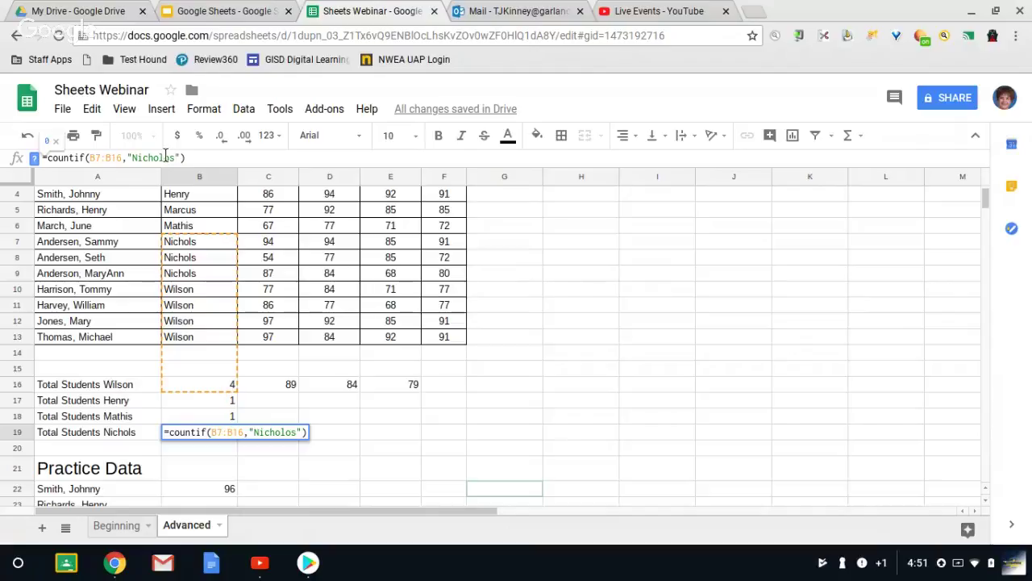
{"action": "key", "text": "BackSpace"}
{"action": "left_click", "coordinate": [99, 157]}
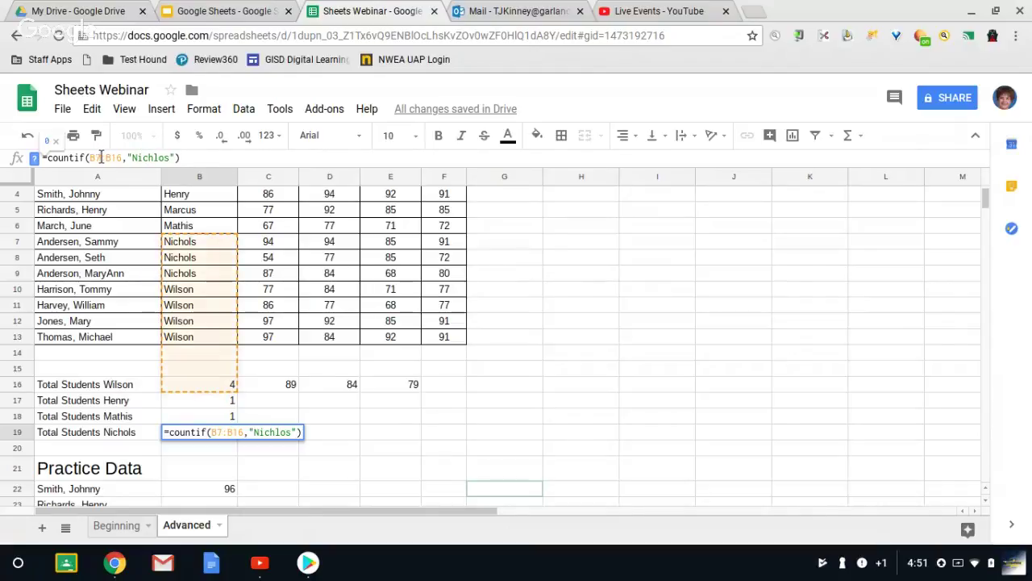
{"action": "key", "text": "BackSpace"}
{"action": "type", "text": "4"}
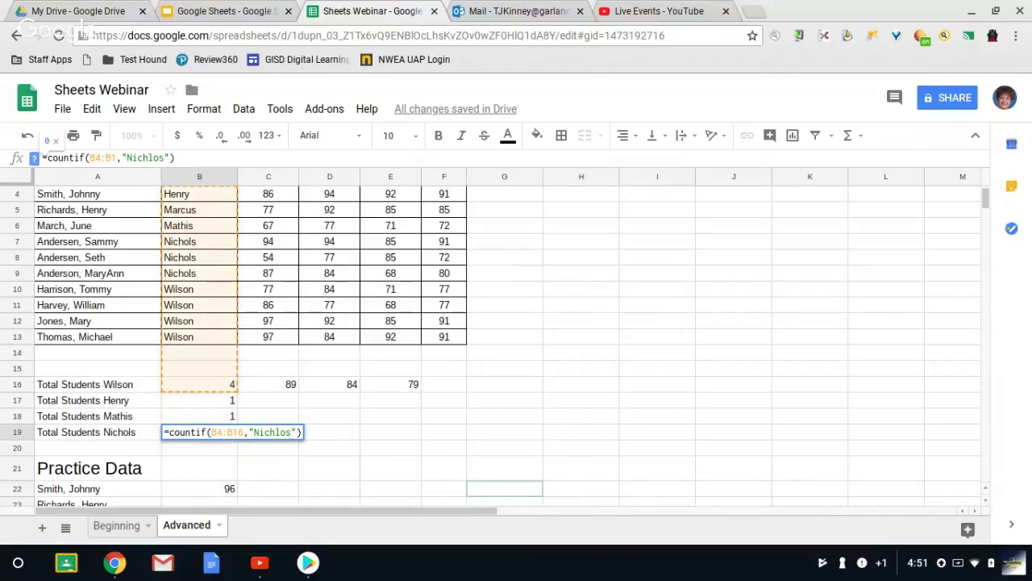
{"action": "key", "text": "BackSpace"}
{"action": "type", "text": "3"}
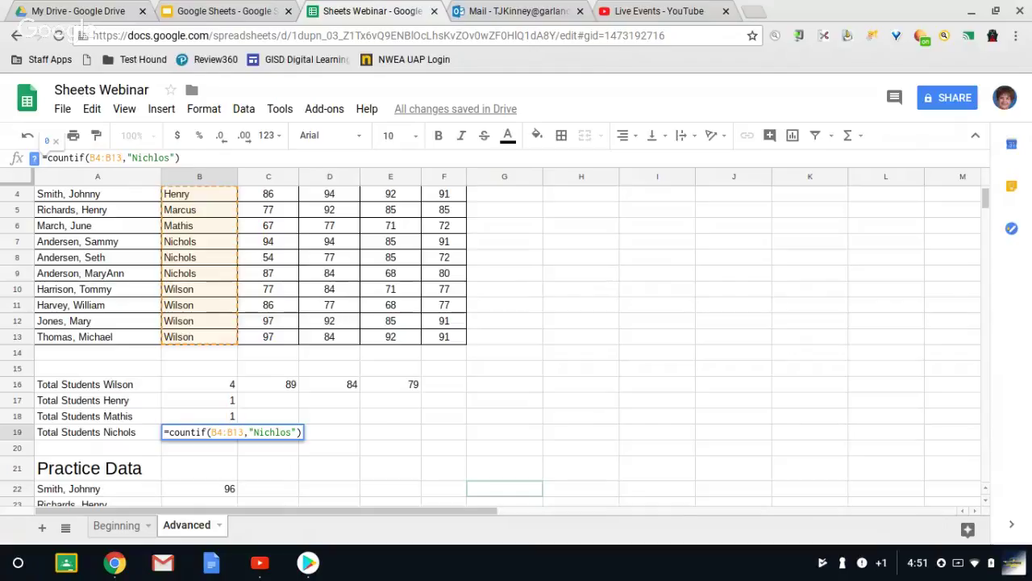
{"action": "key", "text": "Return"}
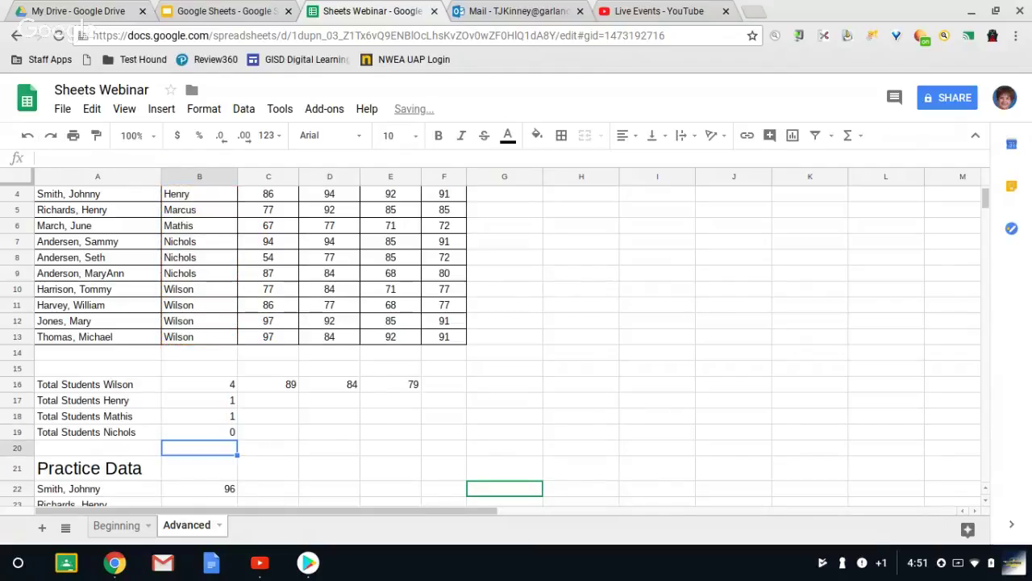
Step: Correct the spelling of the teacher's name in the COUNTIF formula in B19 to match the row's label
{"action": "left_click", "coordinate": [231, 431]}
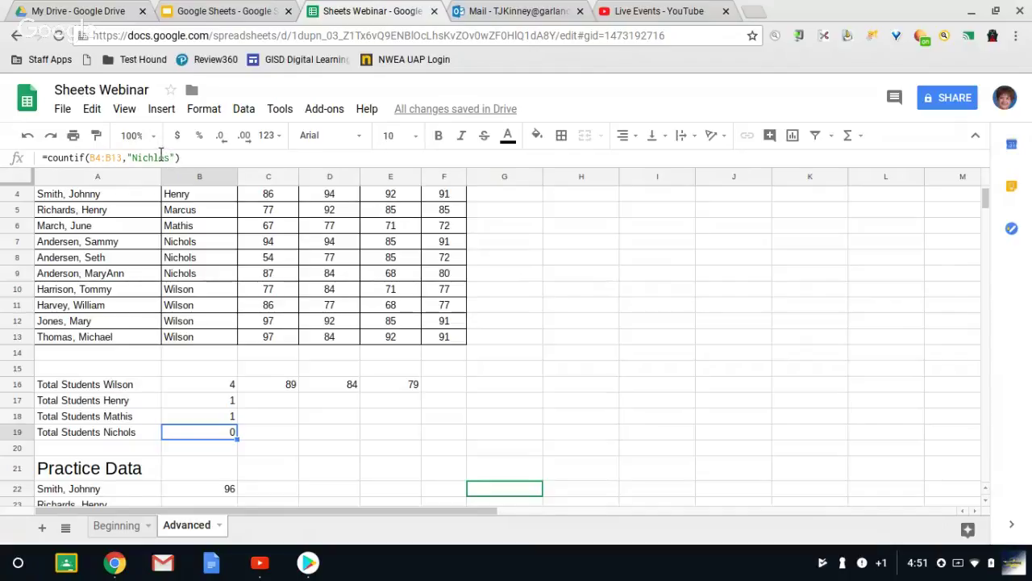
{"action": "left_click", "coordinate": [165, 155]}
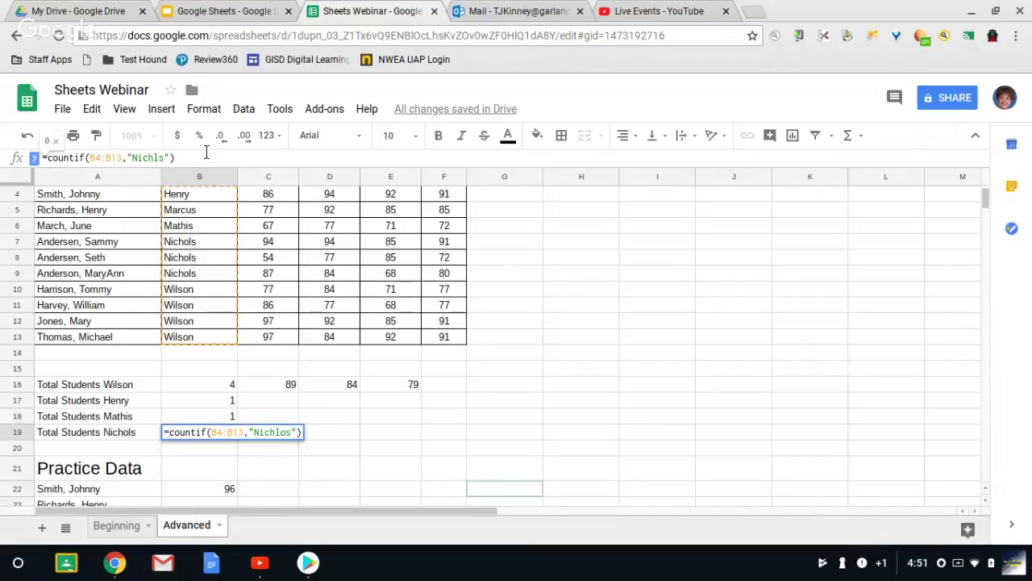
{"action": "key", "text": "BackSpace"}
{"action": "type", "text": "l"}
{"action": "key", "text": "Return"}
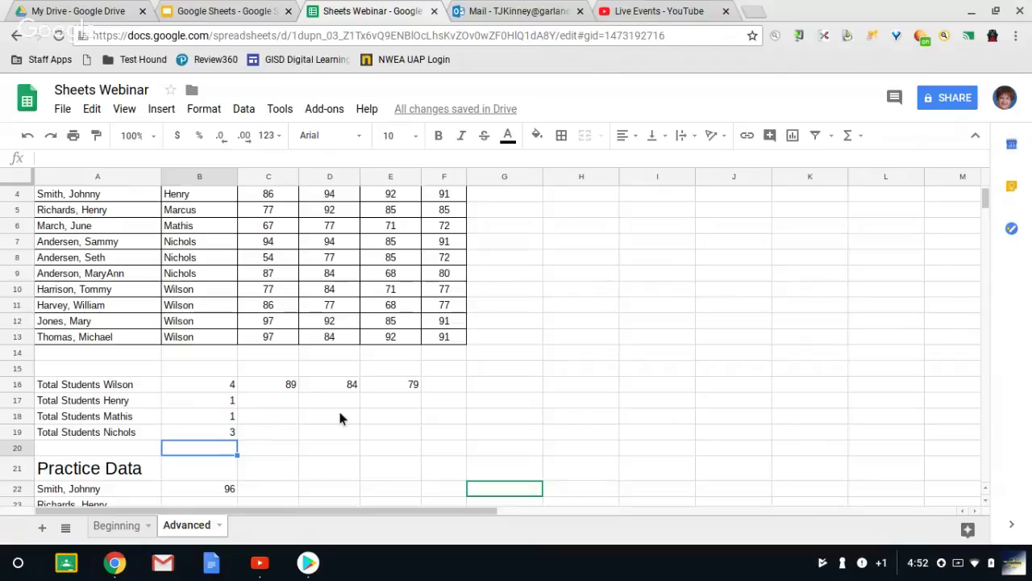
Step: Examine the average formula in C16 and the cross-sheet reference formula in B22 under Practice Data
{"action": "left_click", "coordinate": [281, 385]}
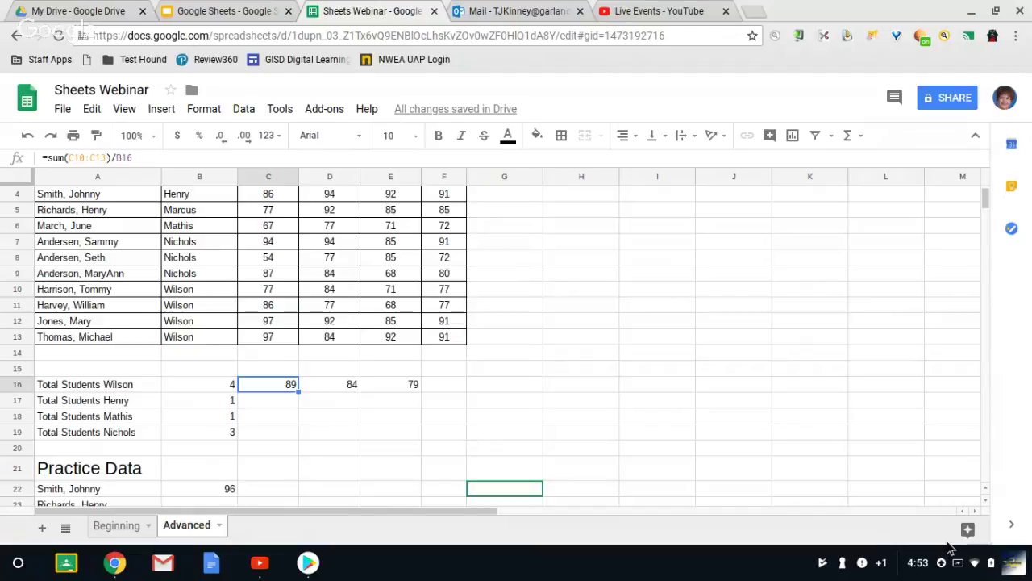
{"action": "scroll", "coordinate": [987, 490], "scroll_direction": "up", "scroll_amount": 1}
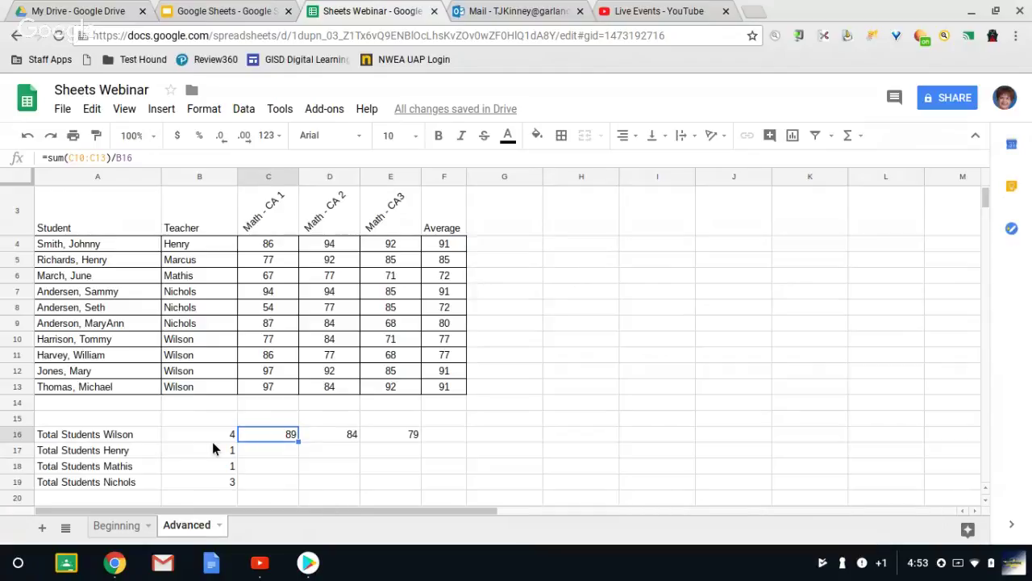
{"action": "key", "text": "Down"}
{"action": "key", "text": "Down"}
{"action": "key", "text": "Down"}
{"action": "key", "text": "Down"}
{"action": "key", "text": "Down"}
{"action": "key", "text": "Down"}
{"action": "key", "text": "Down"}
{"action": "key", "text": "Down"}
{"action": "key", "text": "Down"}
{"action": "key", "text": "Down"}
{"action": "key", "text": "Down"}
{"action": "key", "text": "Down"}
{"action": "key", "text": "Down"}
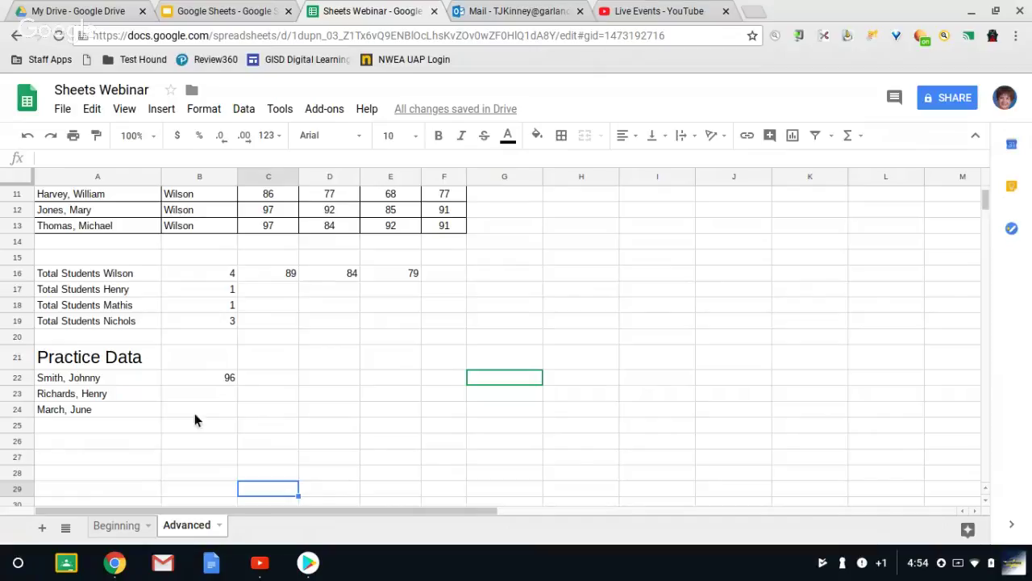
{"action": "left_click", "coordinate": [210, 379]}
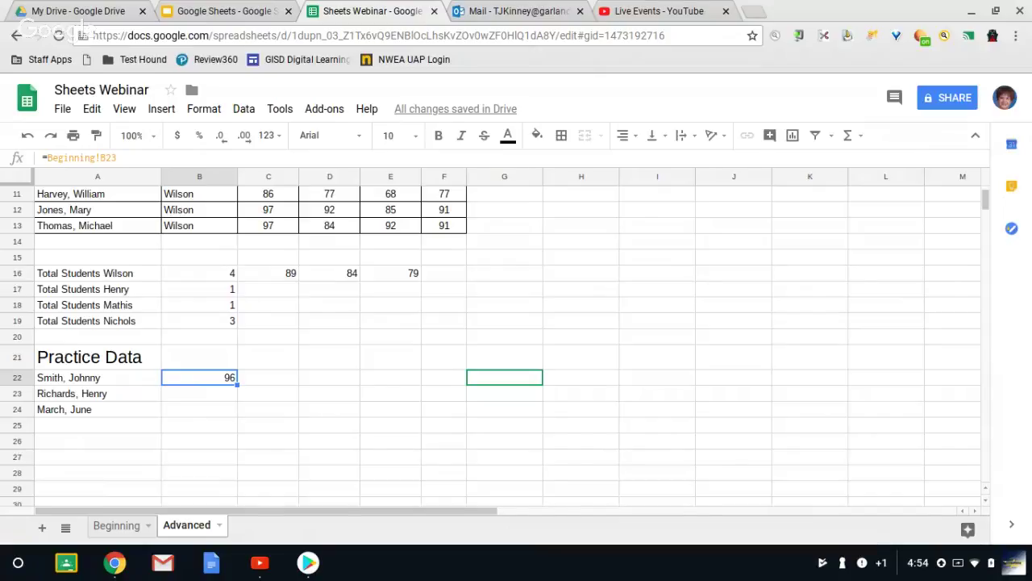
Step: Enter the cross-sheet formula =Beginning!C4 in B23 of the Advanced sheet's Practice Data
{"action": "left_click", "coordinate": [178, 395]}
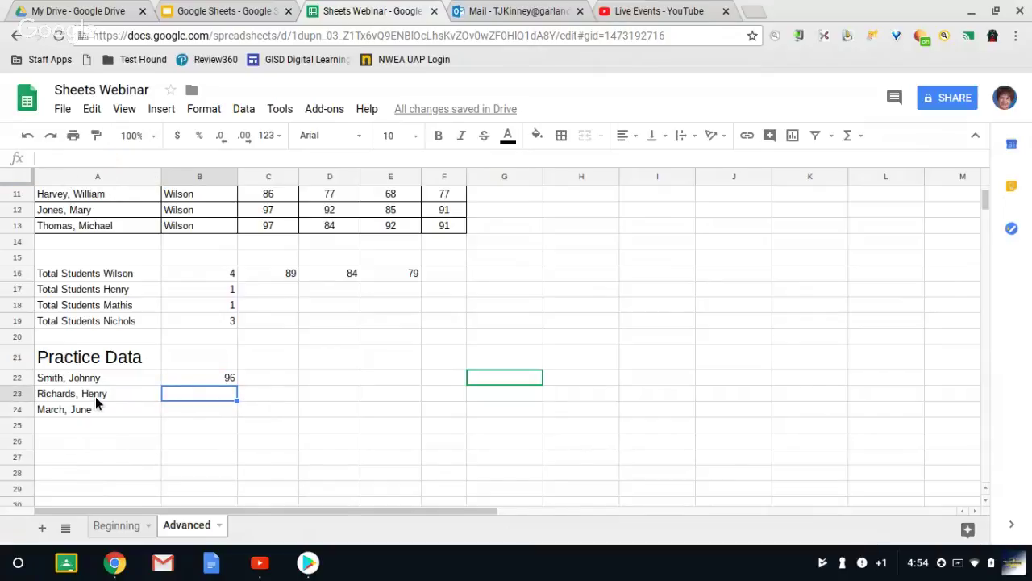
{"action": "left_click", "coordinate": [113, 525]}
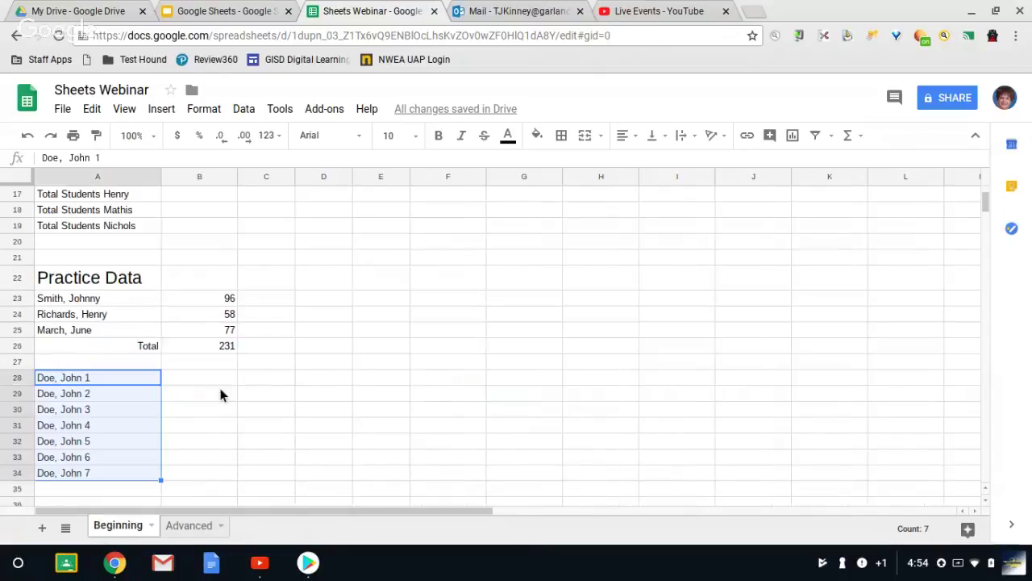
{"action": "scroll", "coordinate": [138, 275], "scroll_direction": "up", "scroll_amount": 2}
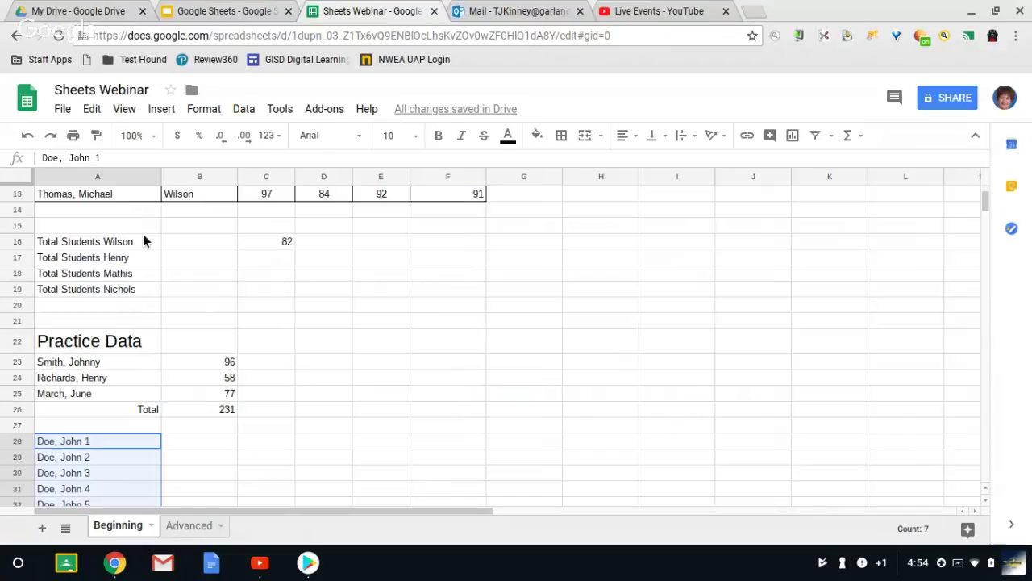
{"action": "scroll", "coordinate": [142, 235], "scroll_direction": "up", "scroll_amount": 4}
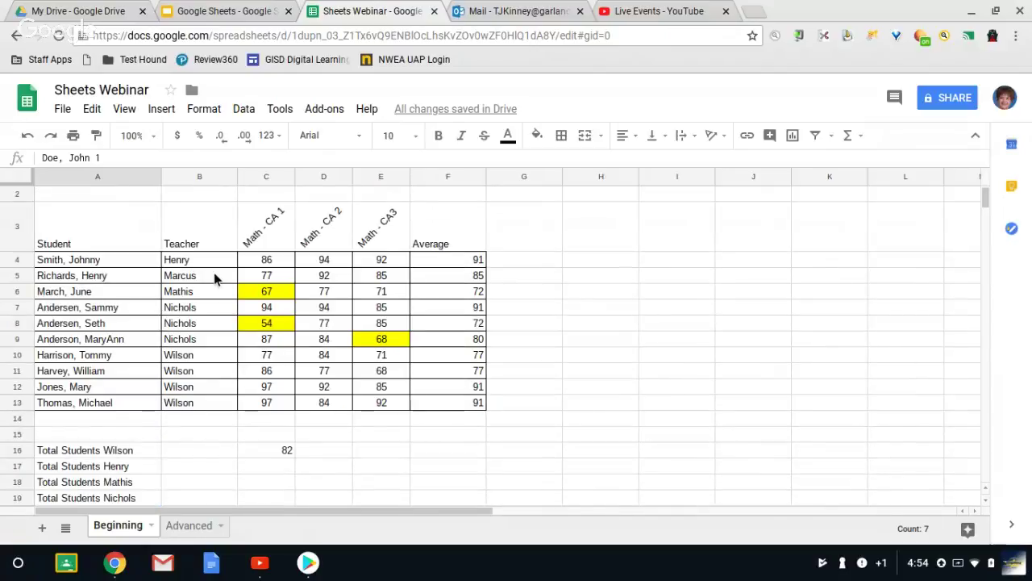
{"action": "left_click", "coordinate": [268, 277]}
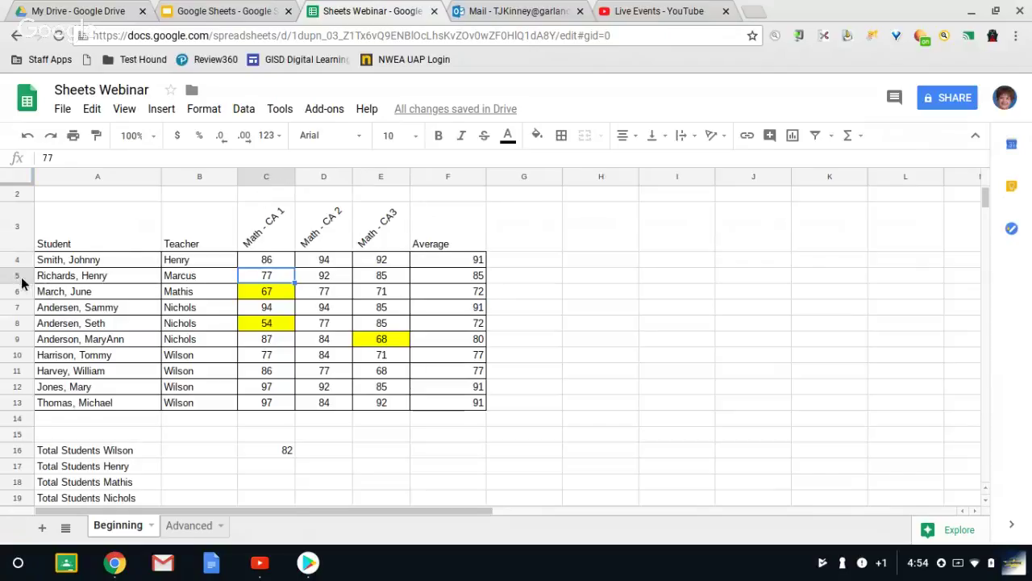
{"action": "left_click", "coordinate": [187, 529]}
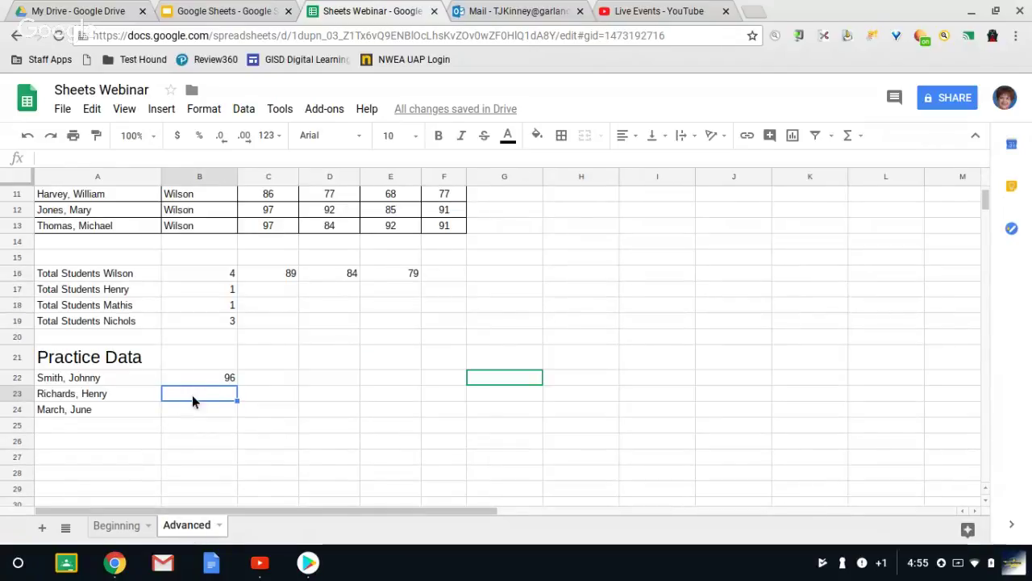
{"action": "left_click", "coordinate": [48, 157]}
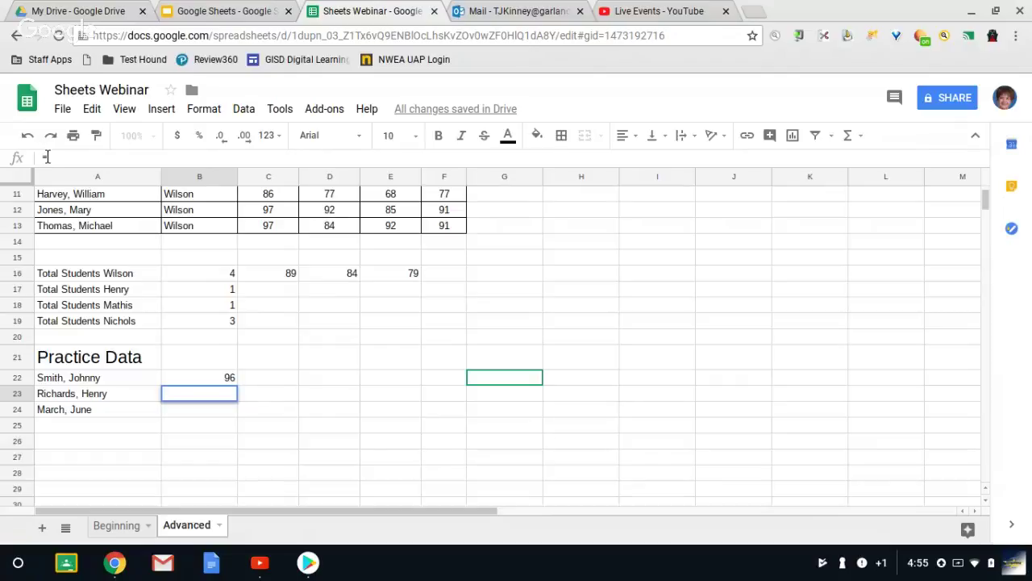
{"action": "type", "text": "=/b"}
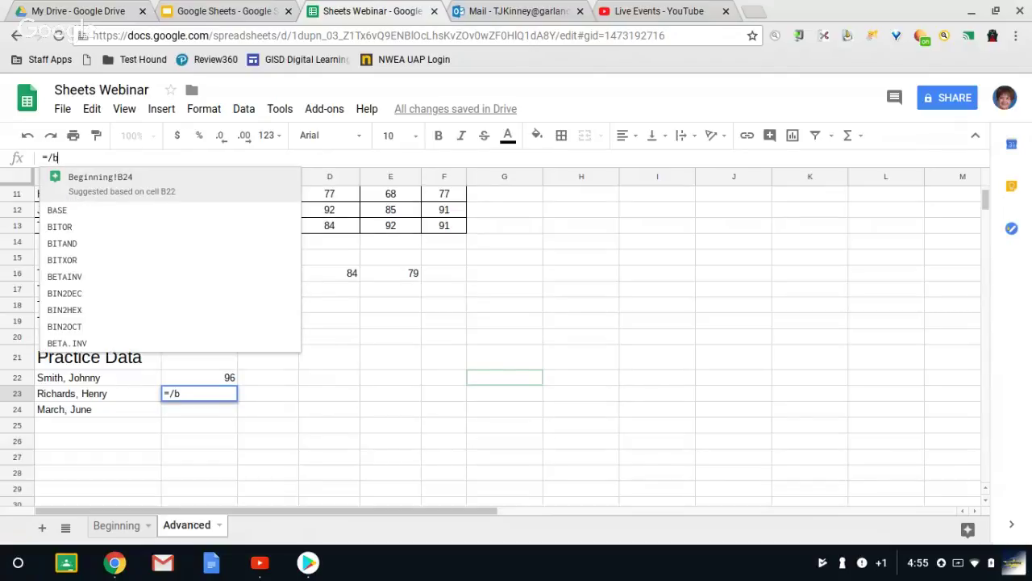
{"action": "key", "text": "BackSpace"}
{"action": "key", "text": "BackSpace"}
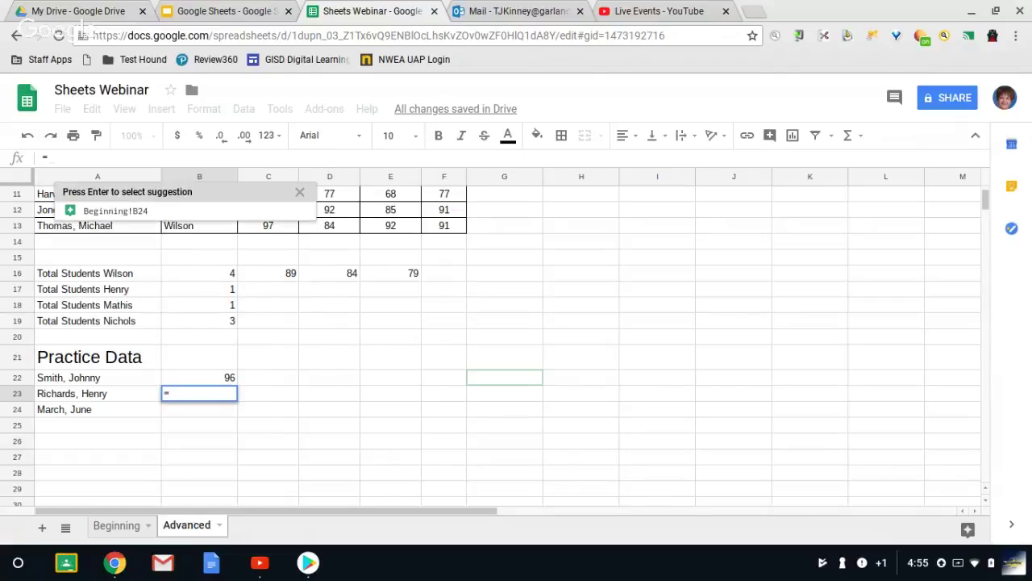
{"action": "left_click", "coordinate": [127, 216]}
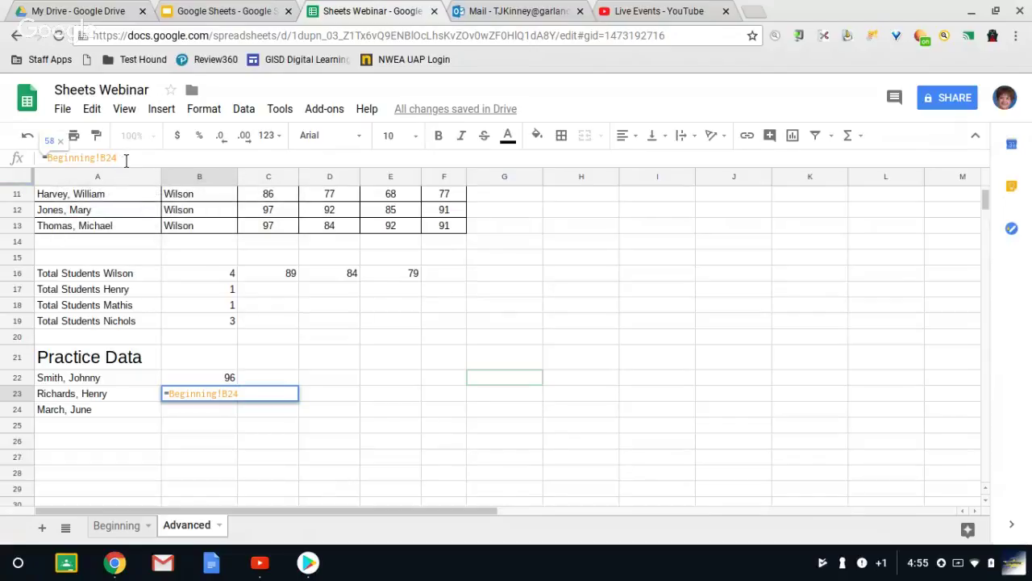
{"action": "key", "text": "BackSpace"}
{"action": "key", "text": "BackSpace"}
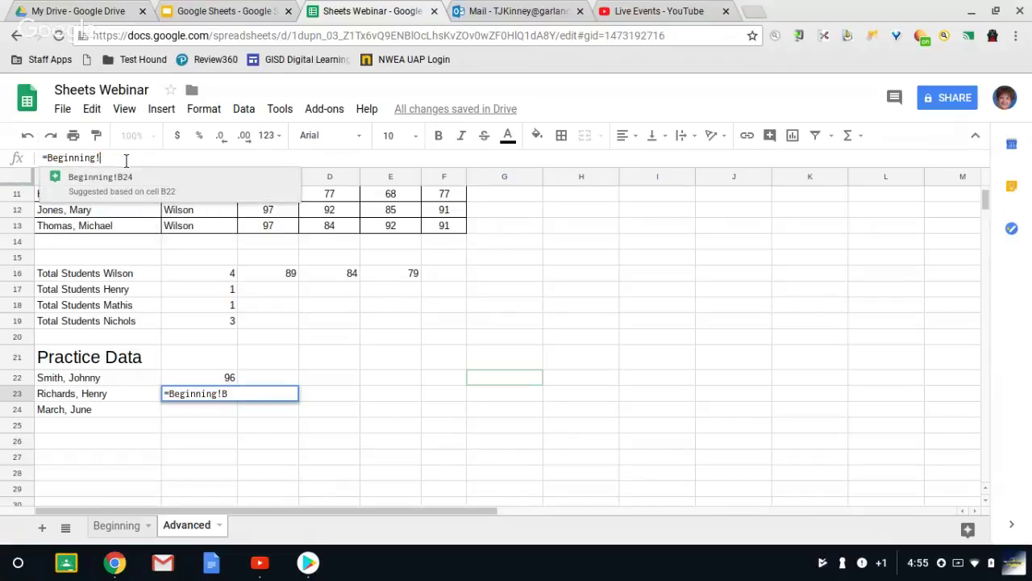
{"action": "type", "text": "c4"}
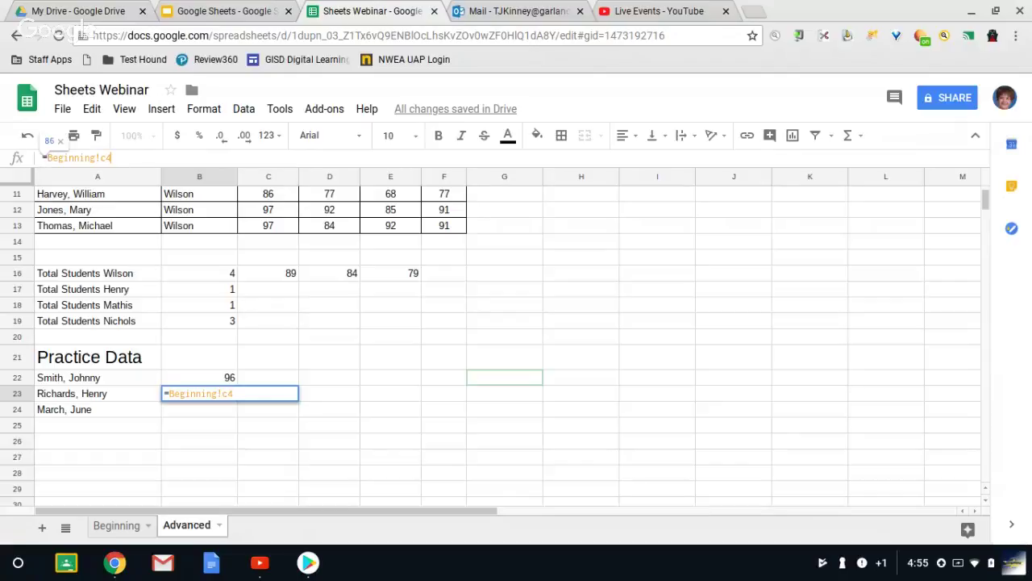
{"action": "key", "text": "Return"}
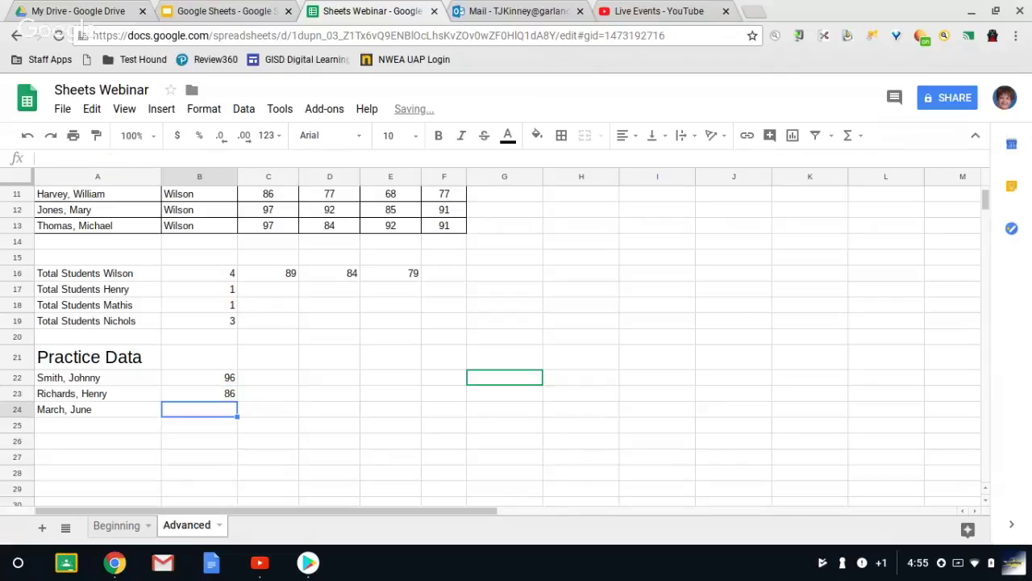
Step: Check the student's Math - CA 1 cell on the Beginning sheet and change the B23 formula to =Beginning!C5
{"action": "left_click", "coordinate": [199, 395]}
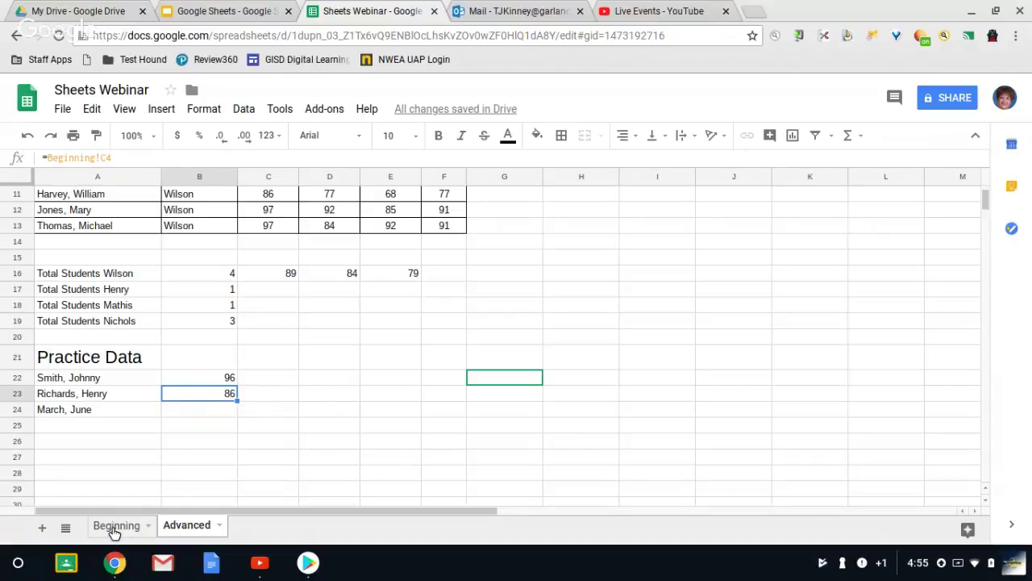
{"action": "left_click", "coordinate": [114, 528]}
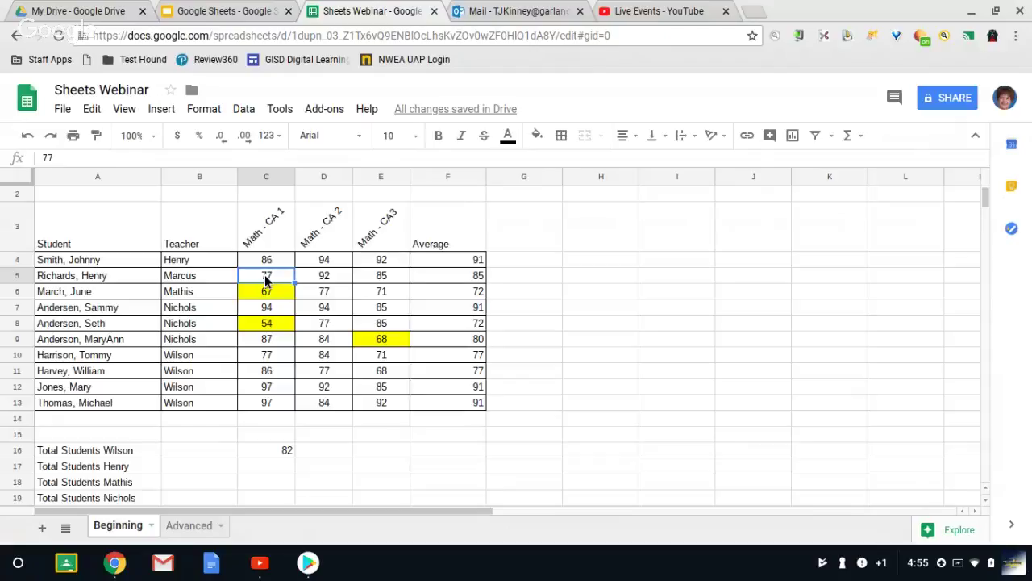
{"action": "left_click", "coordinate": [191, 526]}
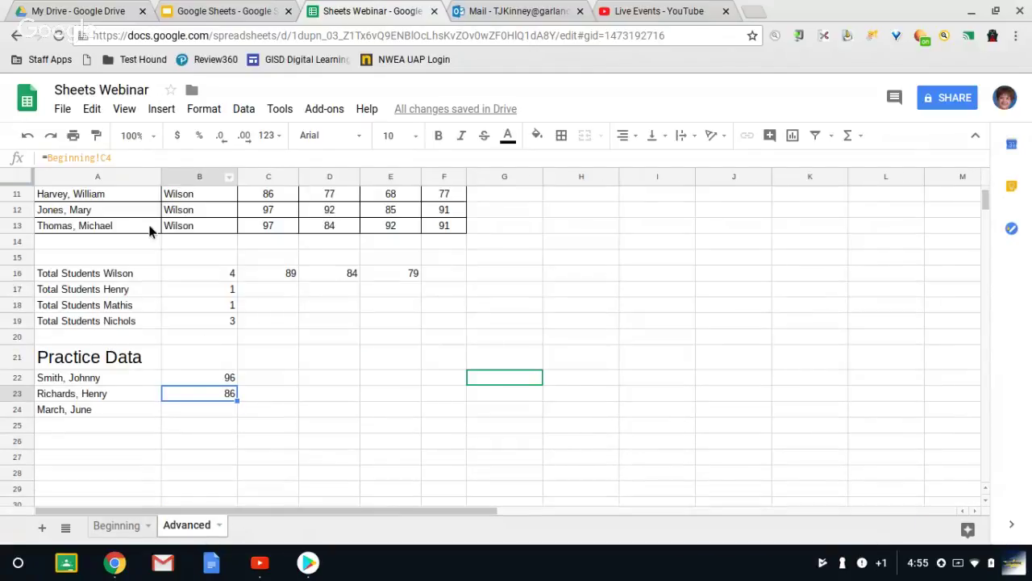
{"action": "left_click", "coordinate": [142, 149]}
{"action": "key", "text": "BackSpace"}
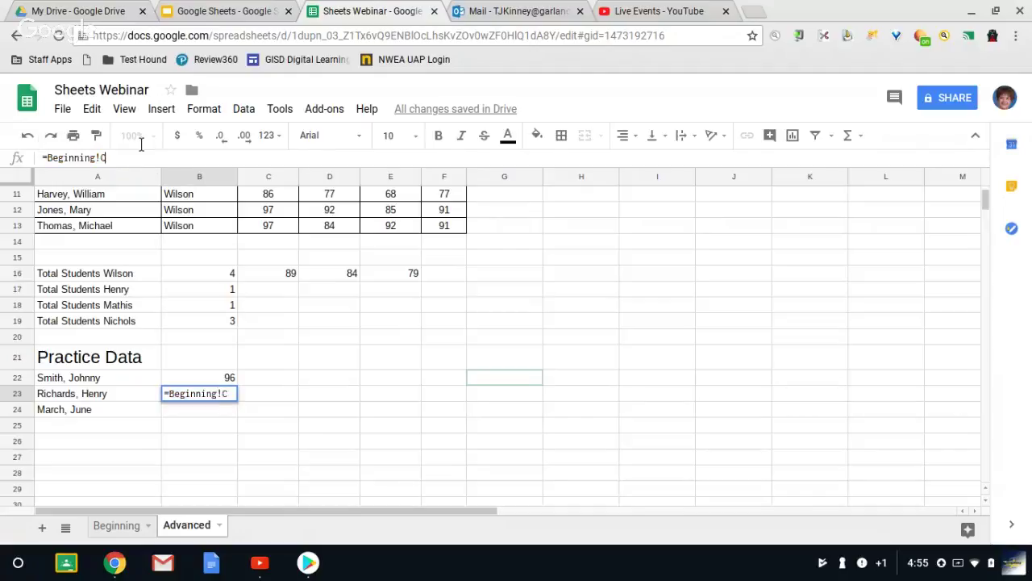
{"action": "type", "text": "5"}
{"action": "key", "text": "Return"}
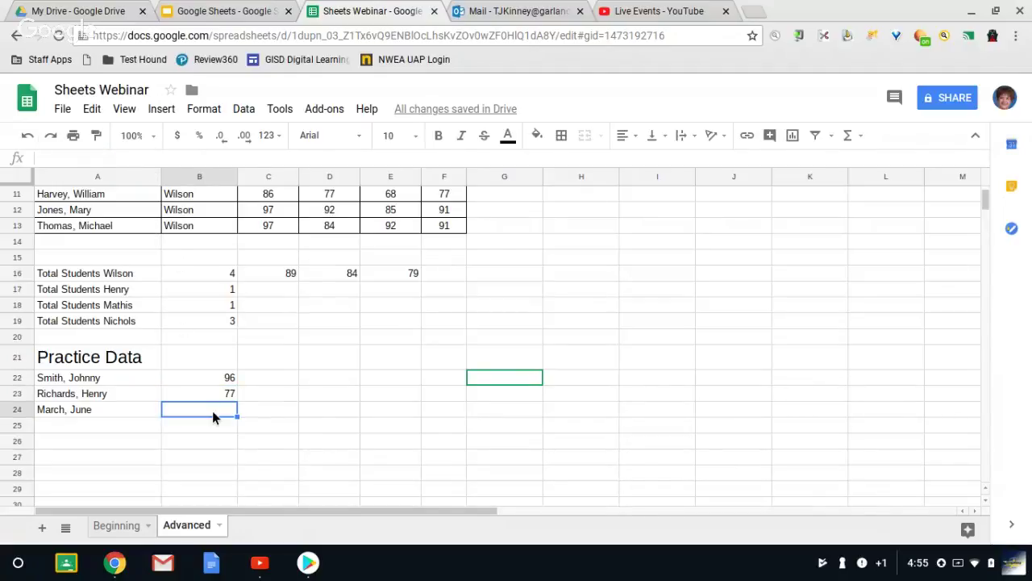
Step: Try to reference the third practice student's Math - CA 1 score from the Beginning sheet by entering =beginning in B24
{"action": "left_click", "coordinate": [45, 159]}
{"action": "type", "text": "="}
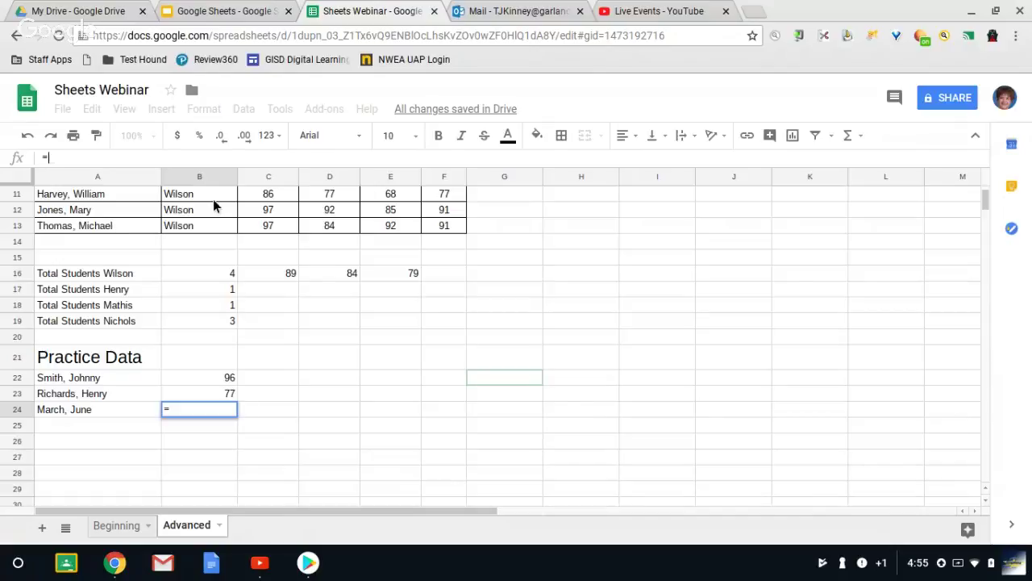
{"action": "type", "text": "begi"}
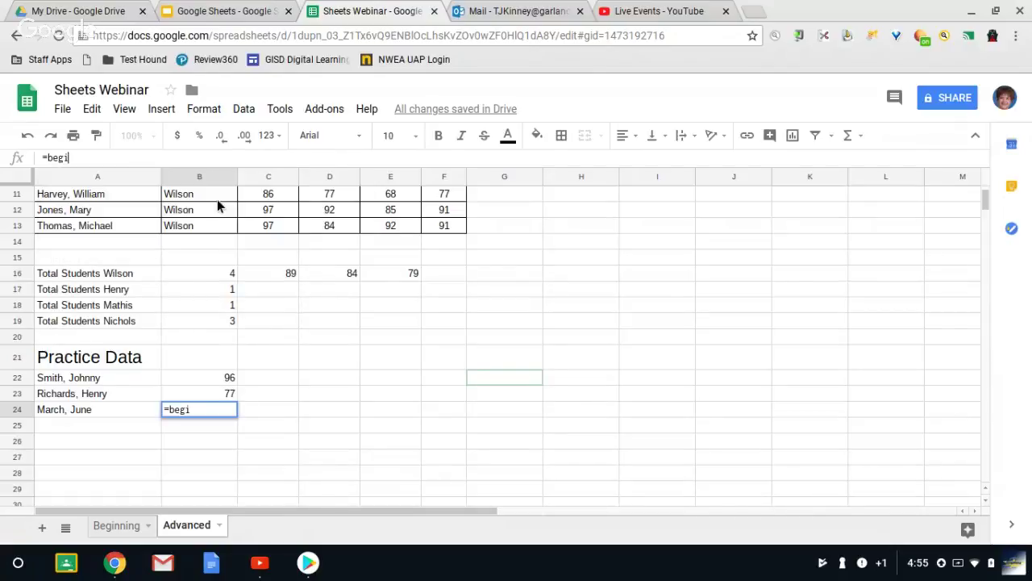
{"action": "type", "text": "nnine"}
{"action": "key", "text": "BackSpace"}
{"action": "type", "text": "g"}
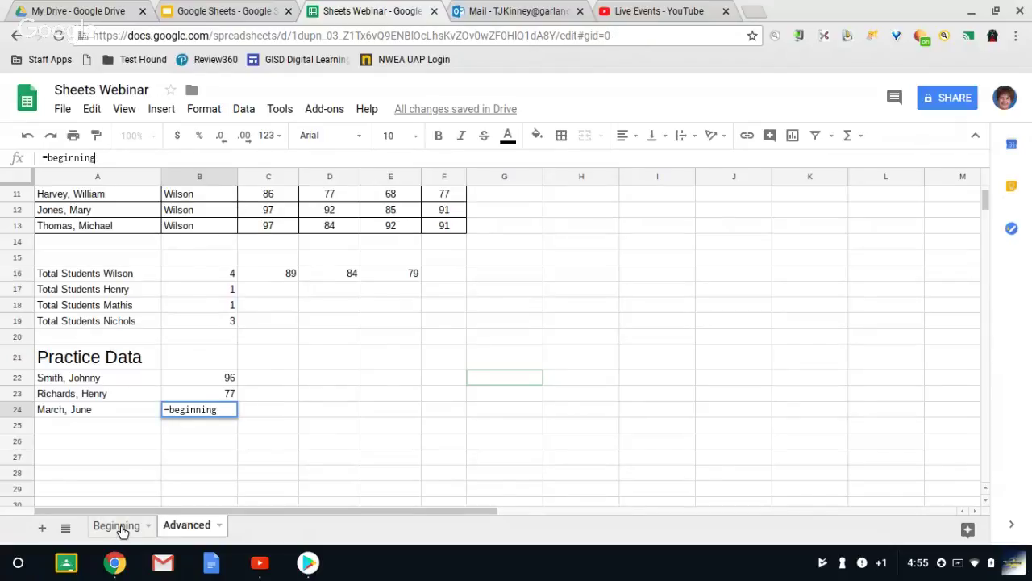
{"action": "left_click", "coordinate": [116, 526]}
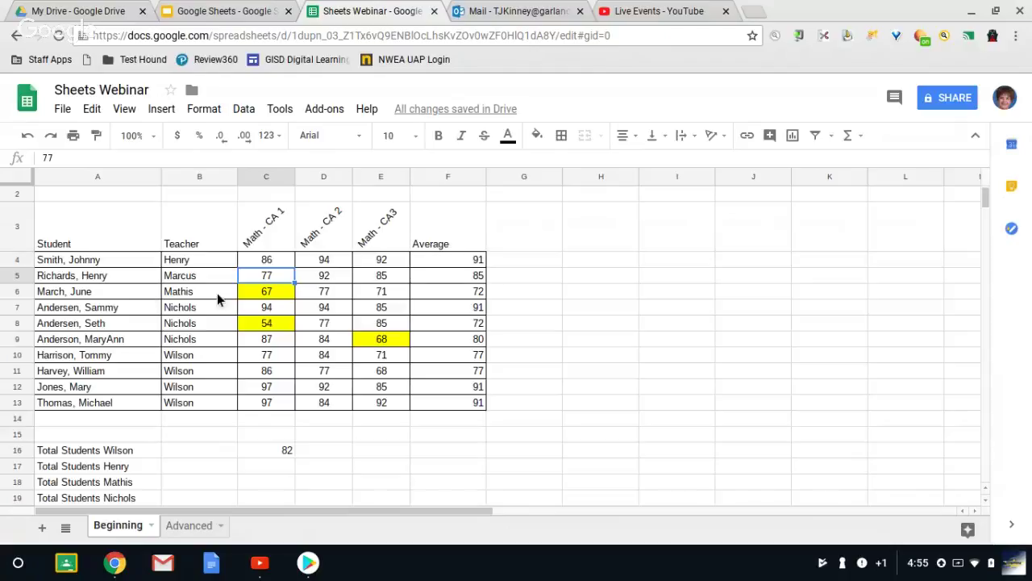
{"action": "left_click", "coordinate": [272, 295]}
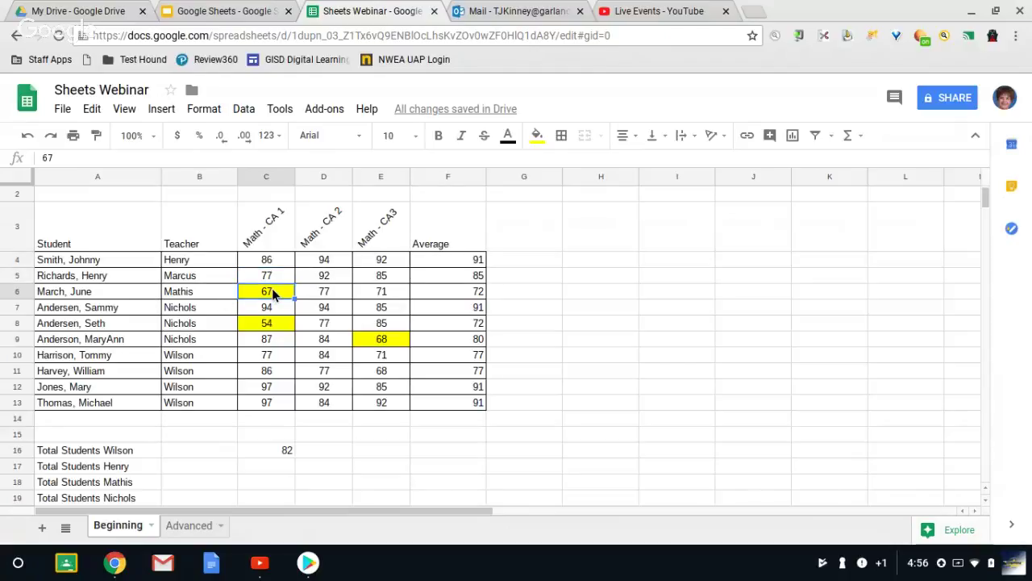
{"action": "left_click", "coordinate": [206, 525]}
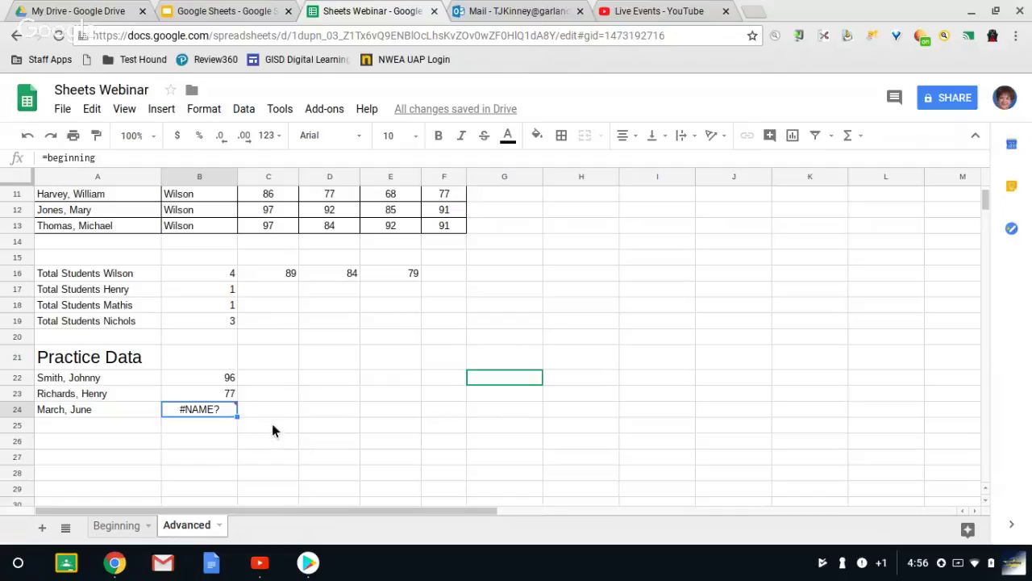
{"action": "left_click", "coordinate": [120, 158]}
{"action": "left_click", "coordinate": [229, 398]}
{"action": "mouse_move", "coordinate": [240, 405]}
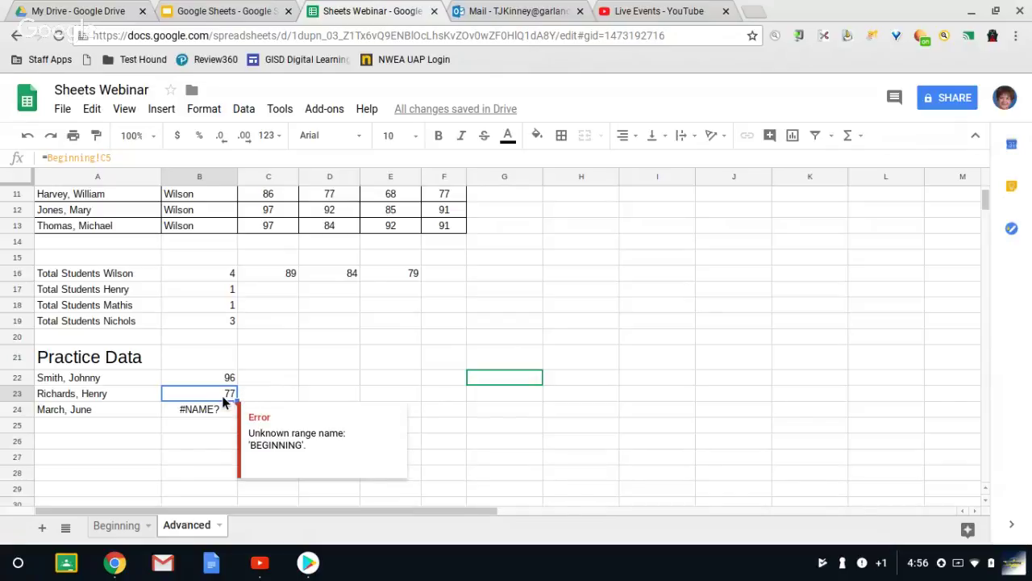
{"action": "key", "text": "Down"}
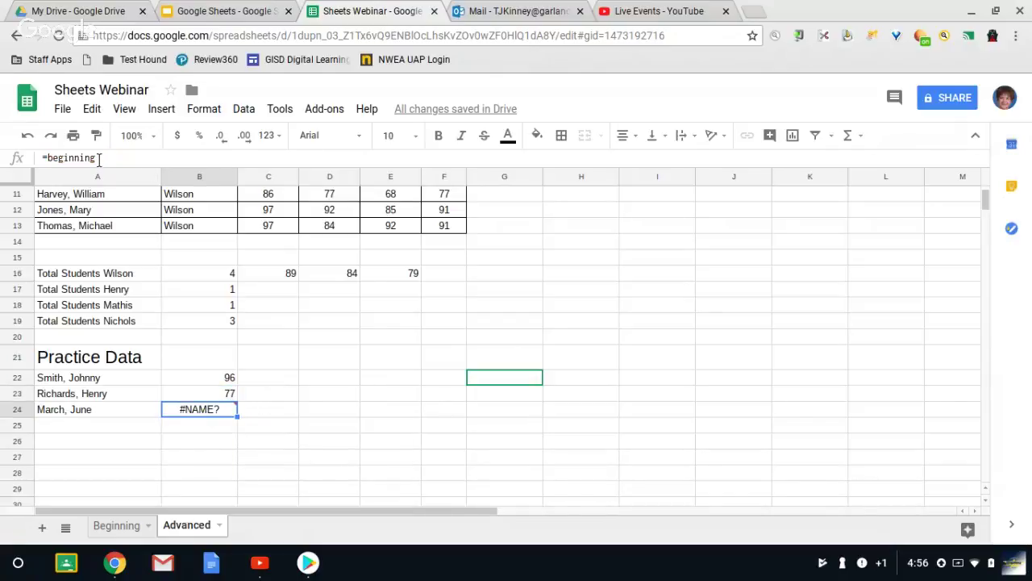
Step: Fill the B23 cross-sheet reference down into B24 and inspect the formula there
{"action": "left_click", "coordinate": [226, 396]}
{"action": "mouse_move", "coordinate": [235, 400]}
{"action": "left_mouse_down"}
{"action": "mouse_move", "coordinate": [237, 415]}
{"action": "mouse_move", "coordinate": [225, 417]}
{"action": "left_mouse_up"}
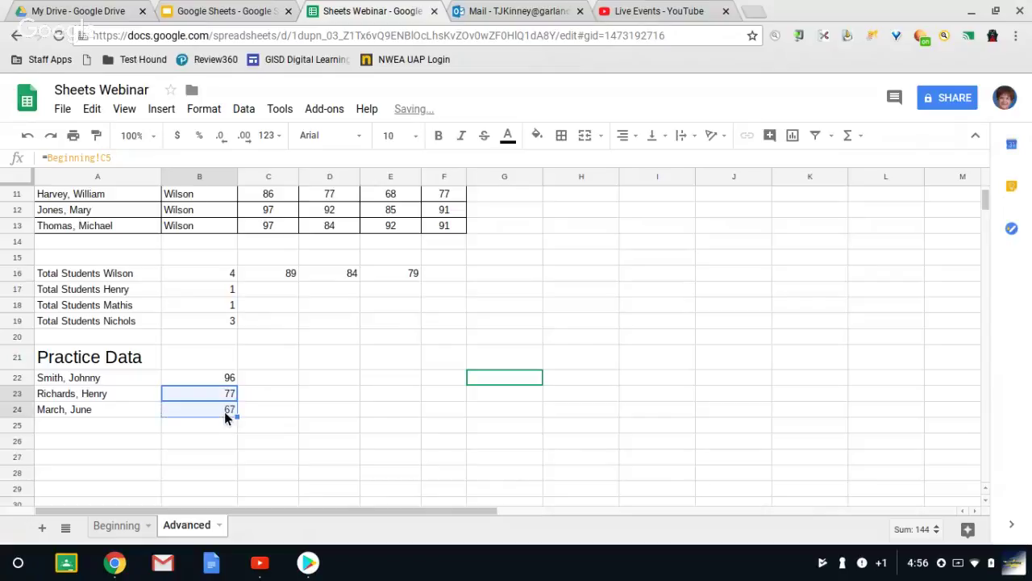
{"action": "left_click", "coordinate": [224, 412]}
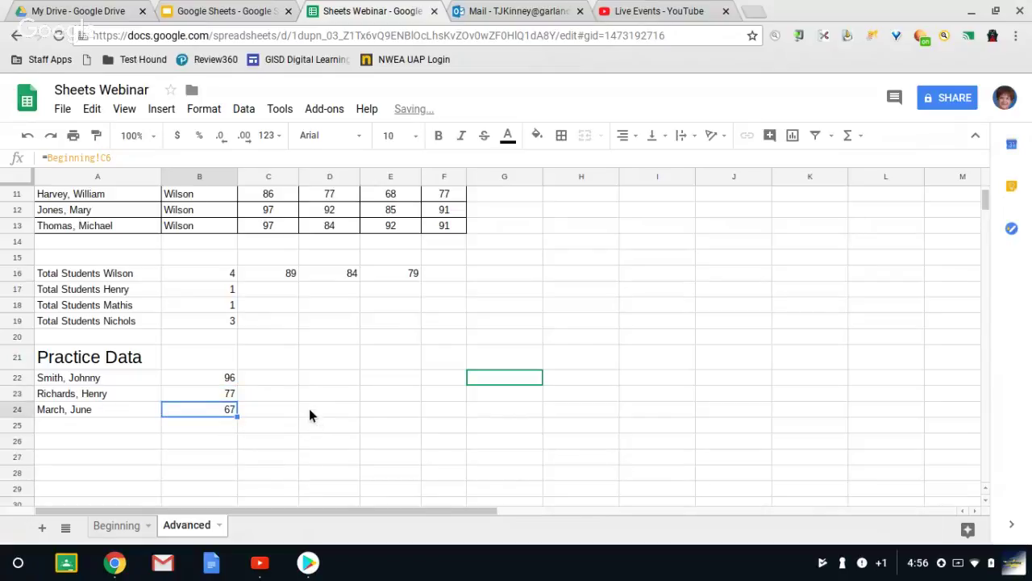
{"action": "left_click", "coordinate": [309, 408]}
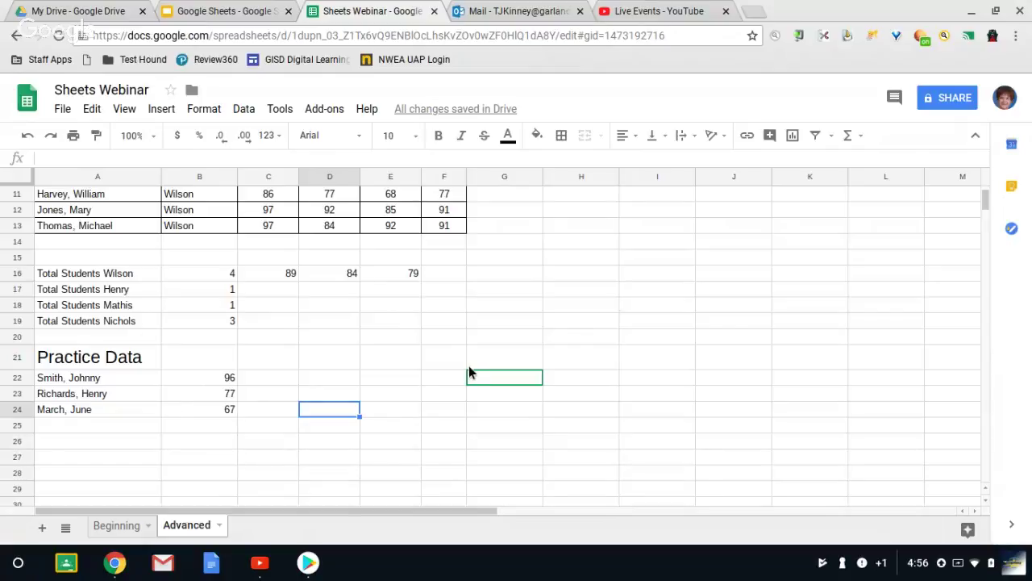
{"action": "left_click", "coordinate": [601, 305]}
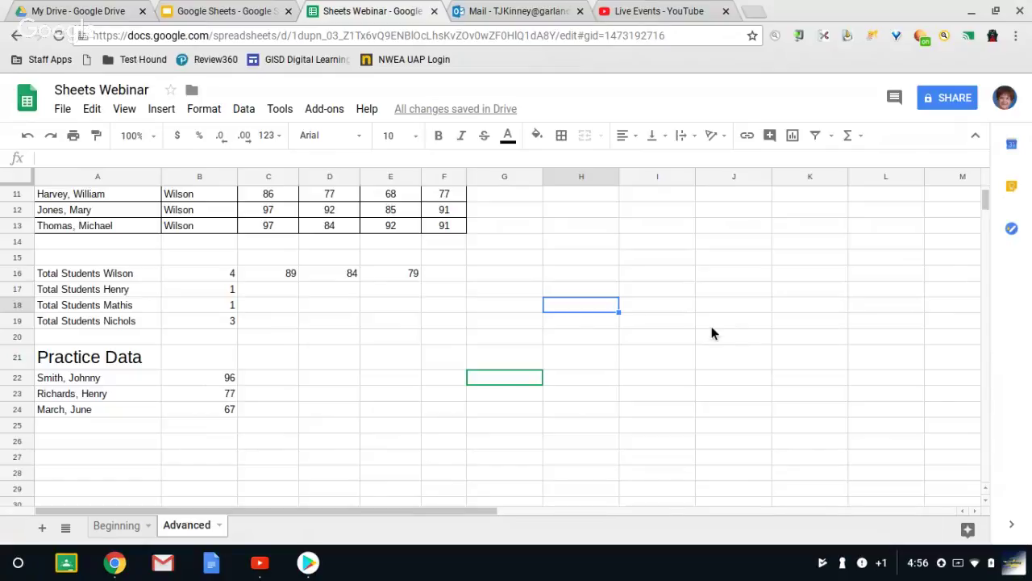
Step: Insert a column chart of the three Math CA score columns, C4:E13, on the Advanced sheet and close the chart editor
{"action": "scroll", "coordinate": [710, 333], "scroll_direction": "up", "scroll_amount": 2}
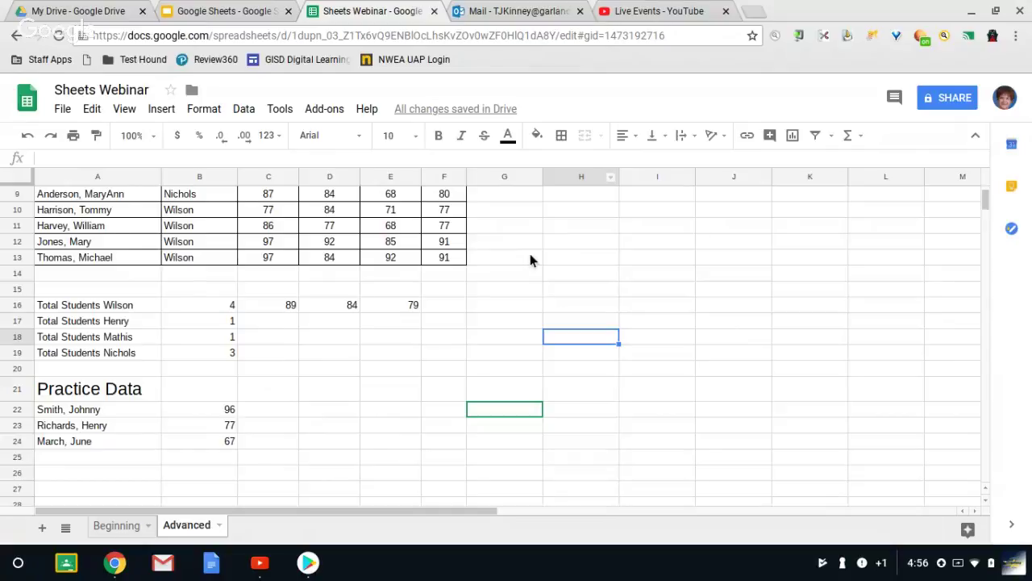
{"action": "scroll", "coordinate": [530, 257], "scroll_direction": "up", "scroll_amount": 4}
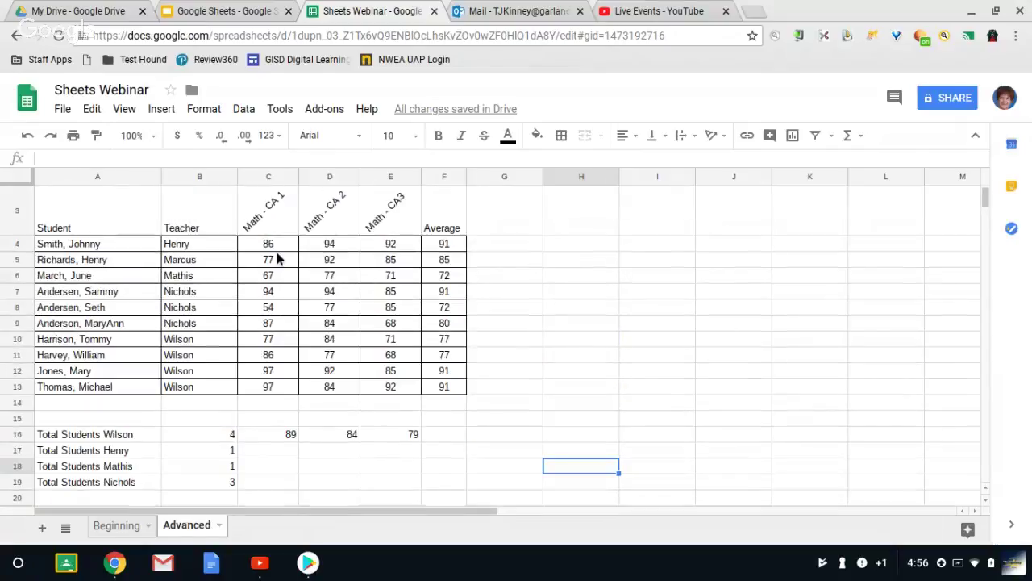
{"action": "left_click", "coordinate": [248, 243]}
{"action": "key", "text": "shift+Right"}
{"action": "key", "text": "shift+Right"}
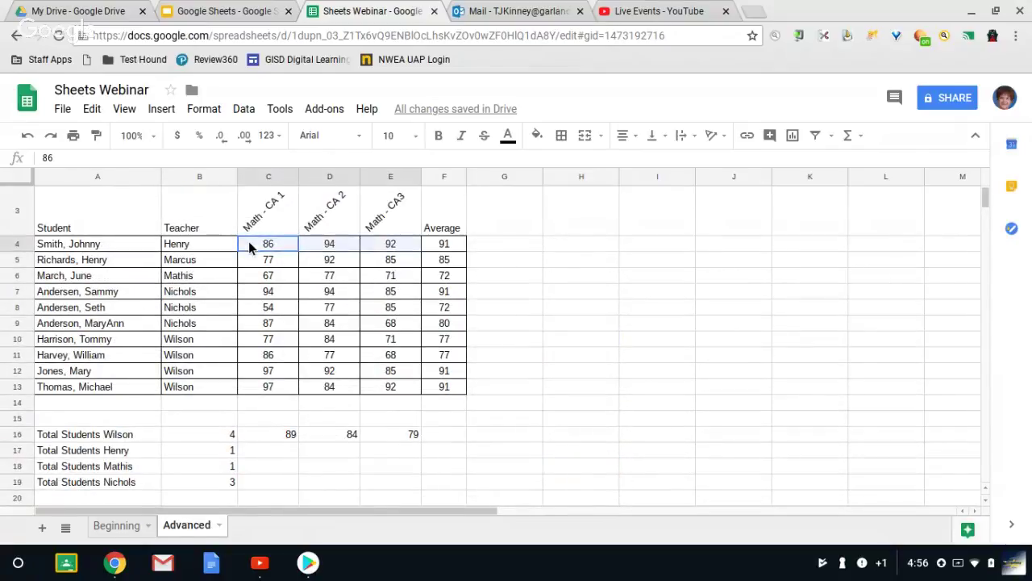
{"action": "key", "text": "shift+Down"}
{"action": "key", "text": "shift+Down"}
{"action": "key", "text": "shift+Down"}
{"action": "key", "text": "shift+Down"}
{"action": "key", "text": "shift+Down"}
{"action": "key", "text": "shift+Down"}
{"action": "key", "text": "shift+Down"}
{"action": "key", "text": "shift+Down"}
{"action": "key", "text": "shift+Down"}
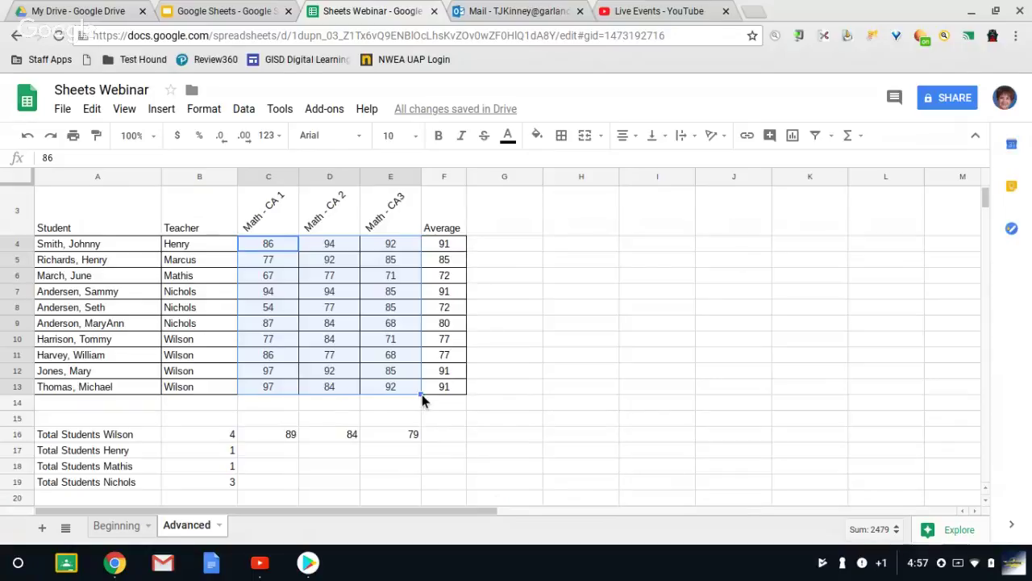
{"action": "left_click", "coordinate": [792, 137]}
{"action": "left_click", "coordinate": [795, 136]}
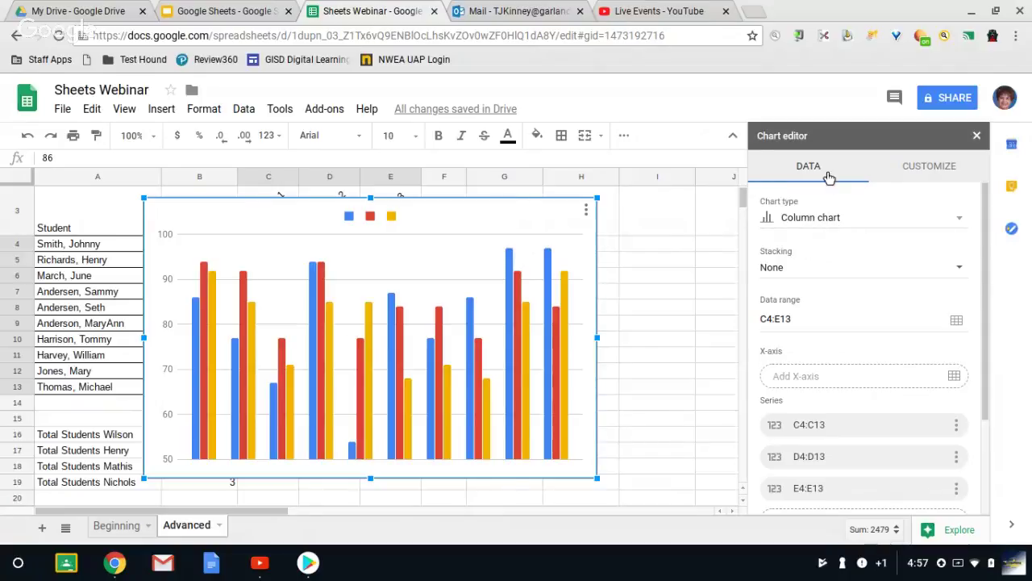
{"action": "left_click", "coordinate": [976, 137]}
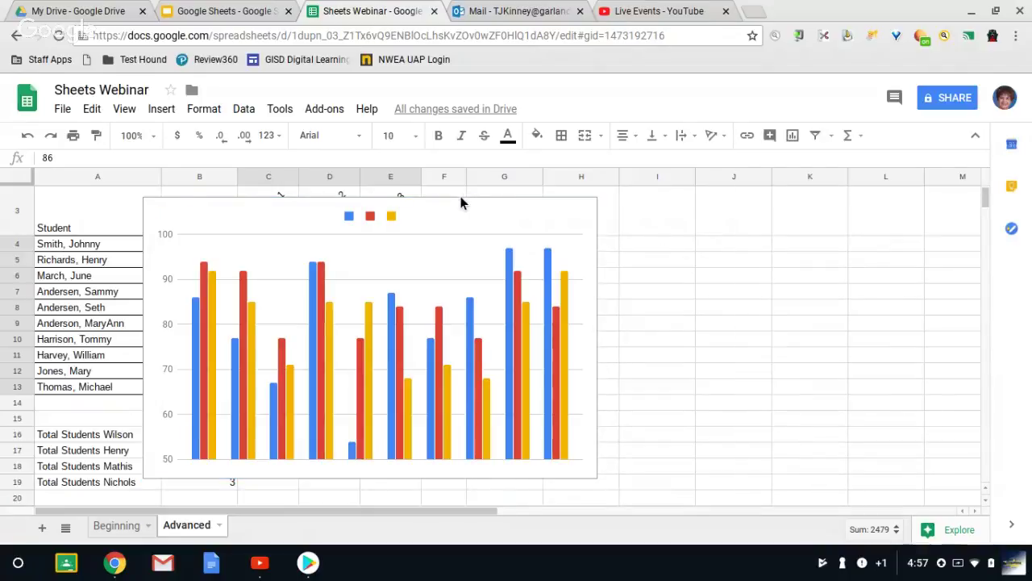
Step: Move the column chart off the student table to the empty columns G to L, starting at about row 4
{"action": "left_click", "coordinate": [523, 208]}
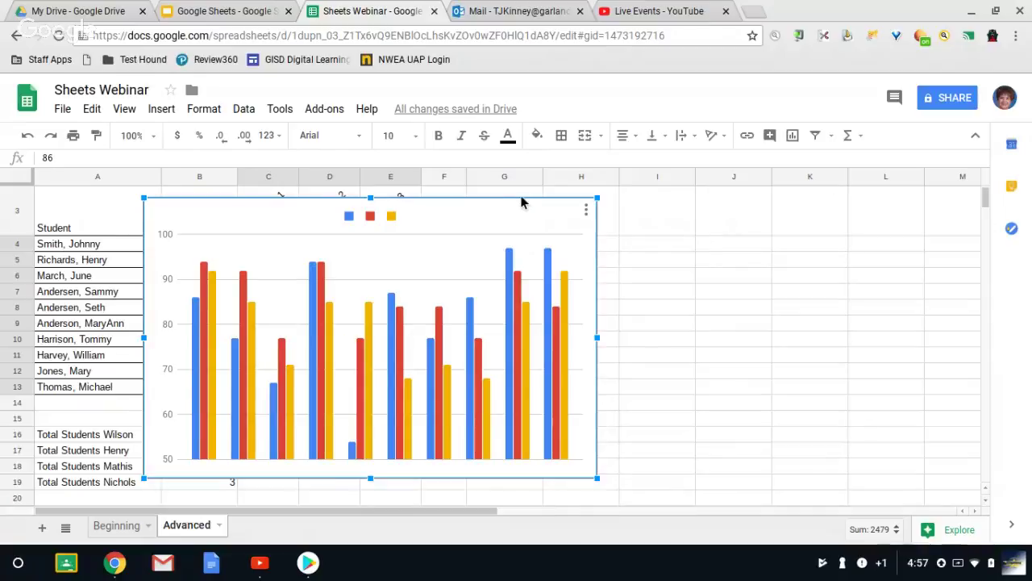
{"action": "mouse_move", "coordinate": [522, 198]}
{"action": "left_mouse_down"}
{"action": "mouse_move", "coordinate": [625, 224]}
{"action": "mouse_move", "coordinate": [900, 233]}
{"action": "mouse_move", "coordinate": [871, 214]}
{"action": "mouse_move", "coordinate": [829, 292]}
{"action": "mouse_move", "coordinate": [869, 240]}
{"action": "left_mouse_up"}
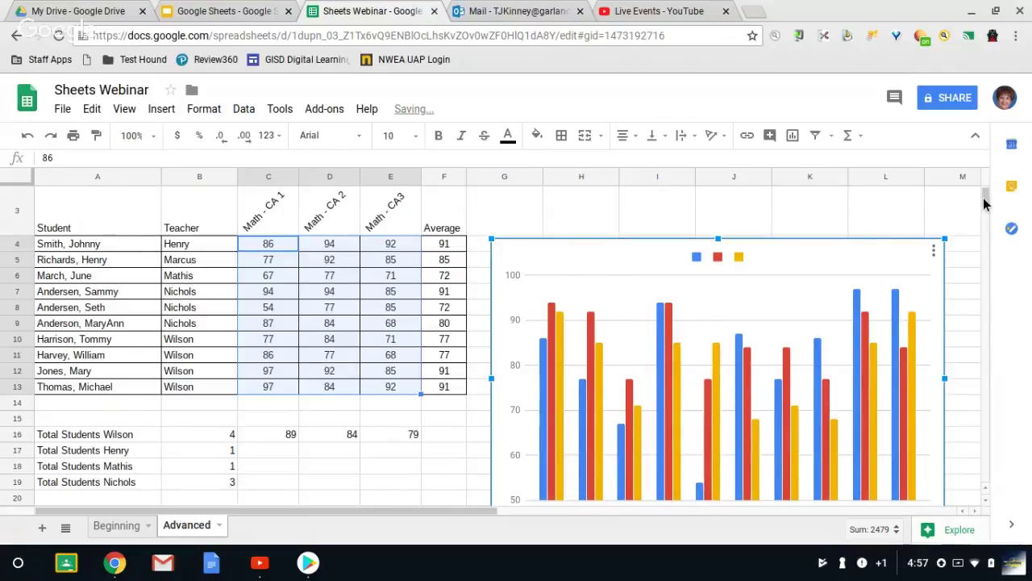
{"action": "scroll", "coordinate": [983, 198], "scroll_direction": "down", "scroll_amount": 2}
{"action": "scroll", "coordinate": [983, 198], "scroll_direction": "up", "scroll_amount": 2}
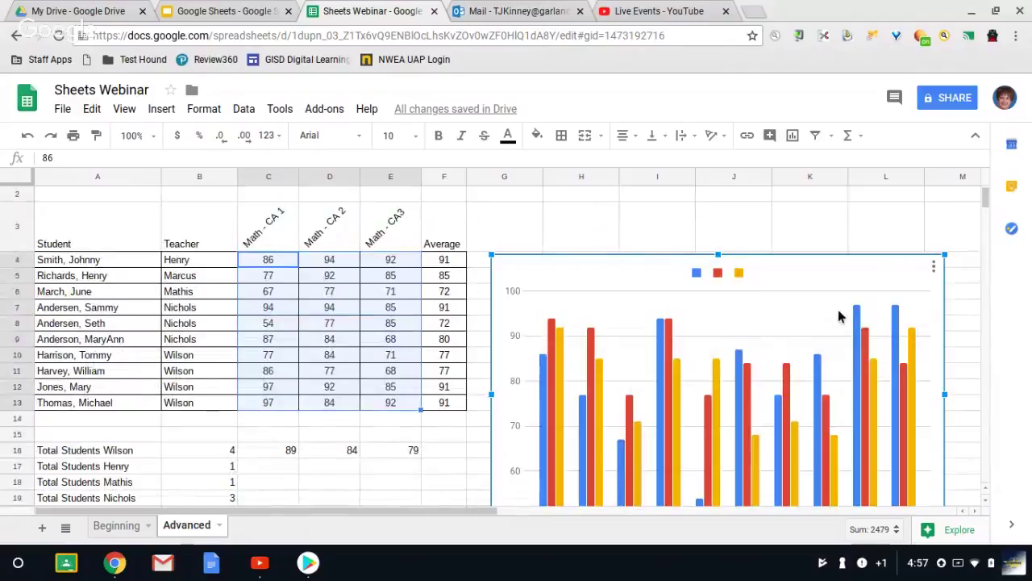
Step: Nudge the column chart upward until its upper edge meets the top of row 3
{"action": "left_click", "coordinate": [778, 249]}
{"action": "left_click", "coordinate": [762, 264]}
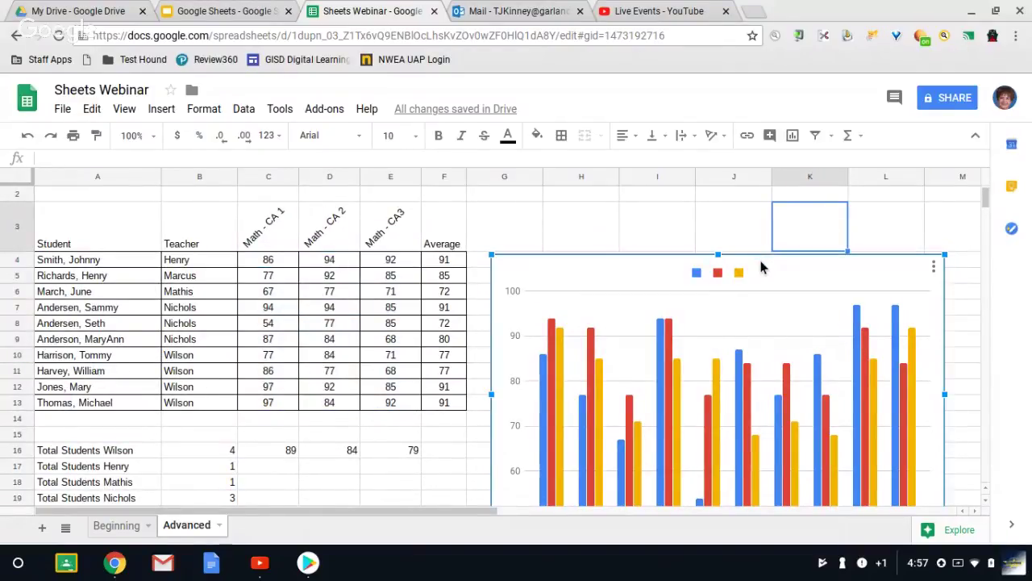
{"action": "key", "text": "Up"}
{"action": "key", "text": "Up"}
{"action": "key", "text": "Up"}
{"action": "key", "text": "Up"}
{"action": "key", "text": "Up"}
{"action": "key", "text": "Up"}
{"action": "key", "text": "Up"}
{"action": "key", "text": "Up"}
{"action": "key", "text": "Up"}
{"action": "key", "text": "Up"}
{"action": "key", "text": "Up"}
{"action": "key", "text": "Up"}
{"action": "key", "text": "Up"}
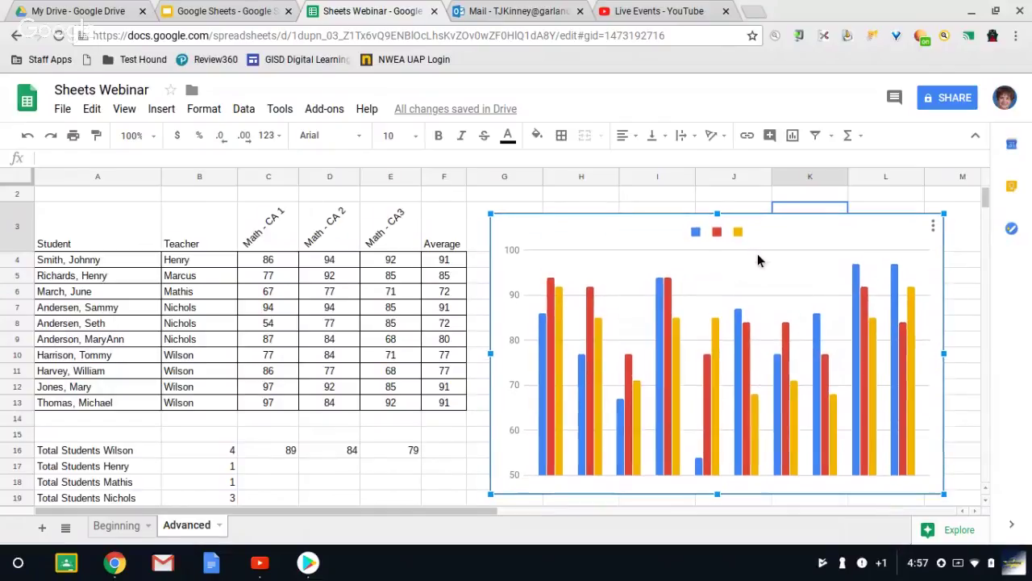
{"action": "key", "text": "Up"}
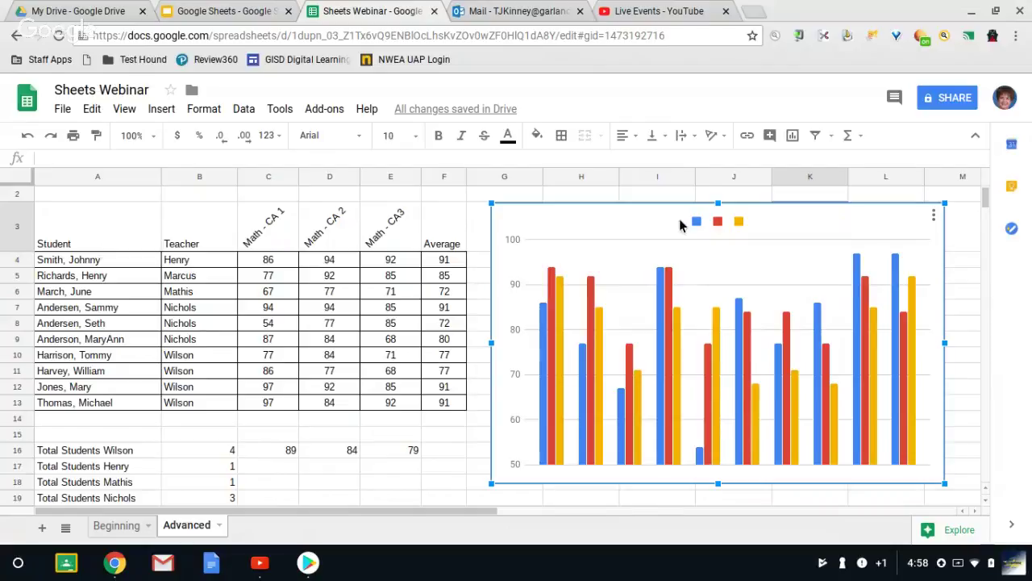
Step: Switch to the Google Sheets presentation in Google Slides and present the Question & Answer slide in full screen
{"action": "left_click", "coordinate": [248, 13]}
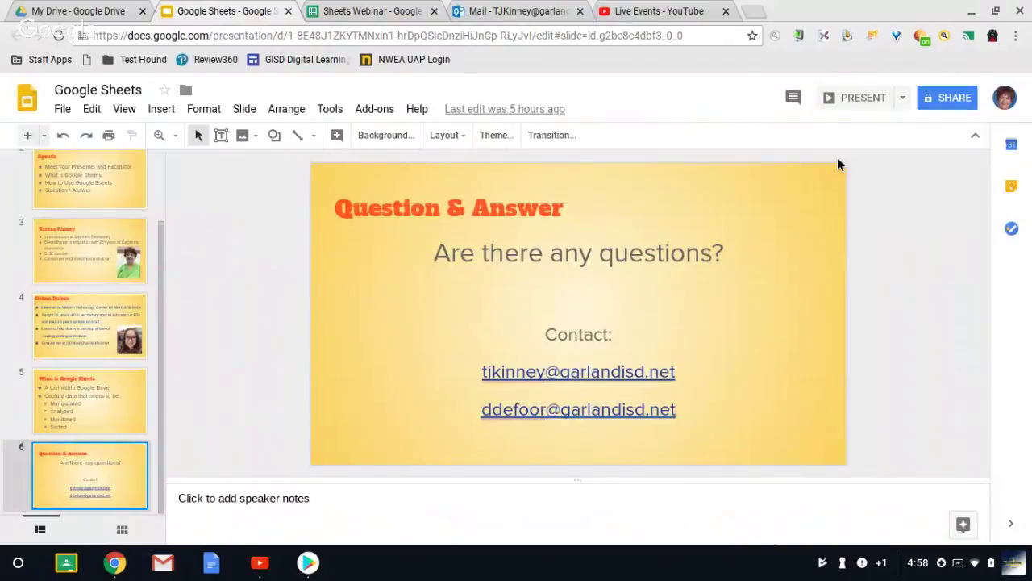
{"action": "left_click", "coordinate": [855, 98]}
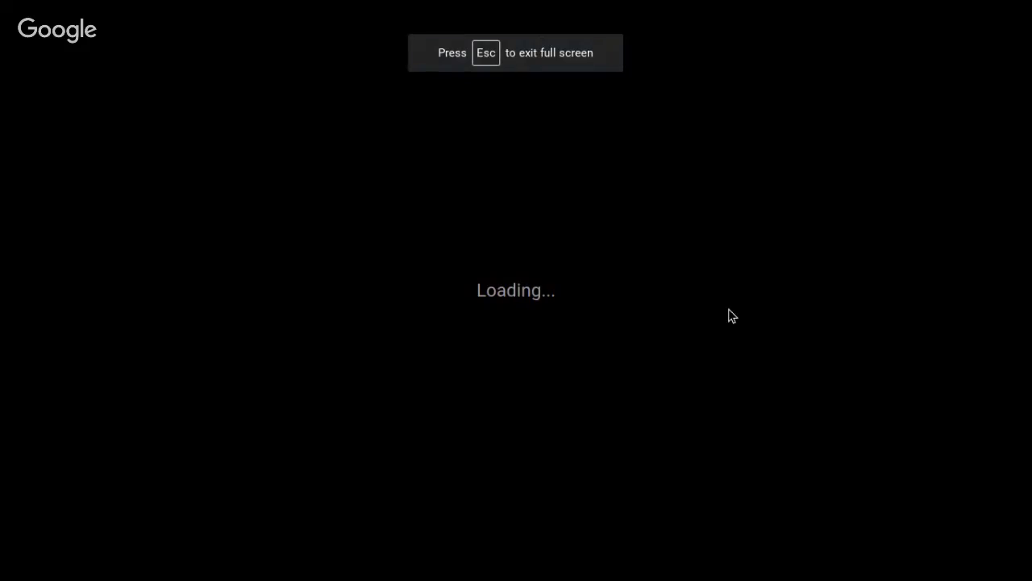